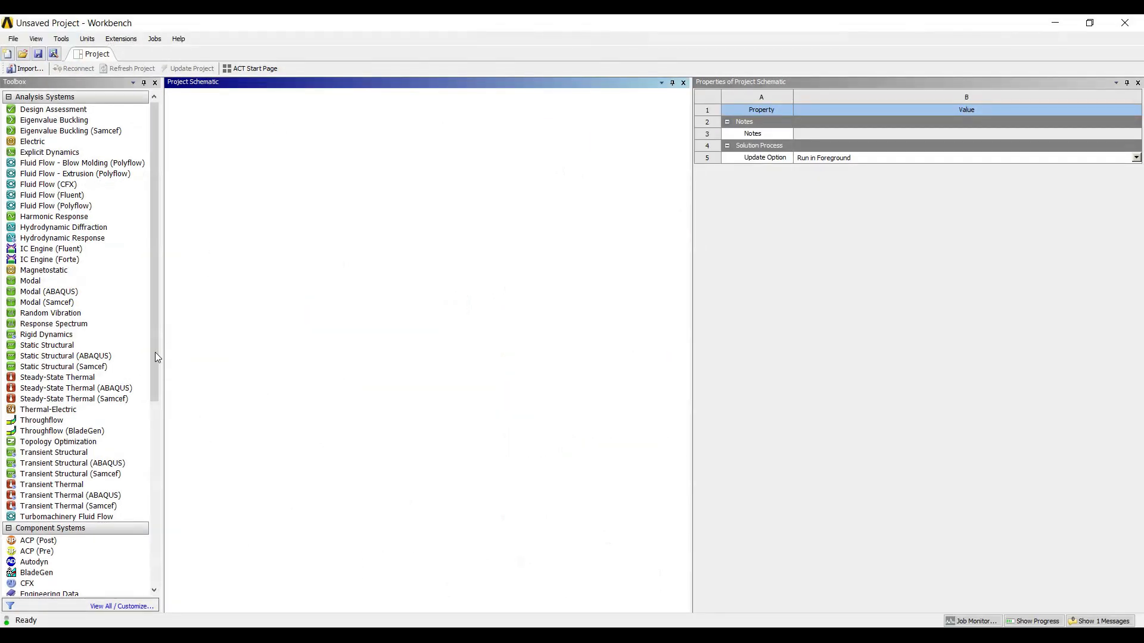
Add a standalone Static Structural analysis system to the project schematic and name it eg-7
double_click(87, 346)
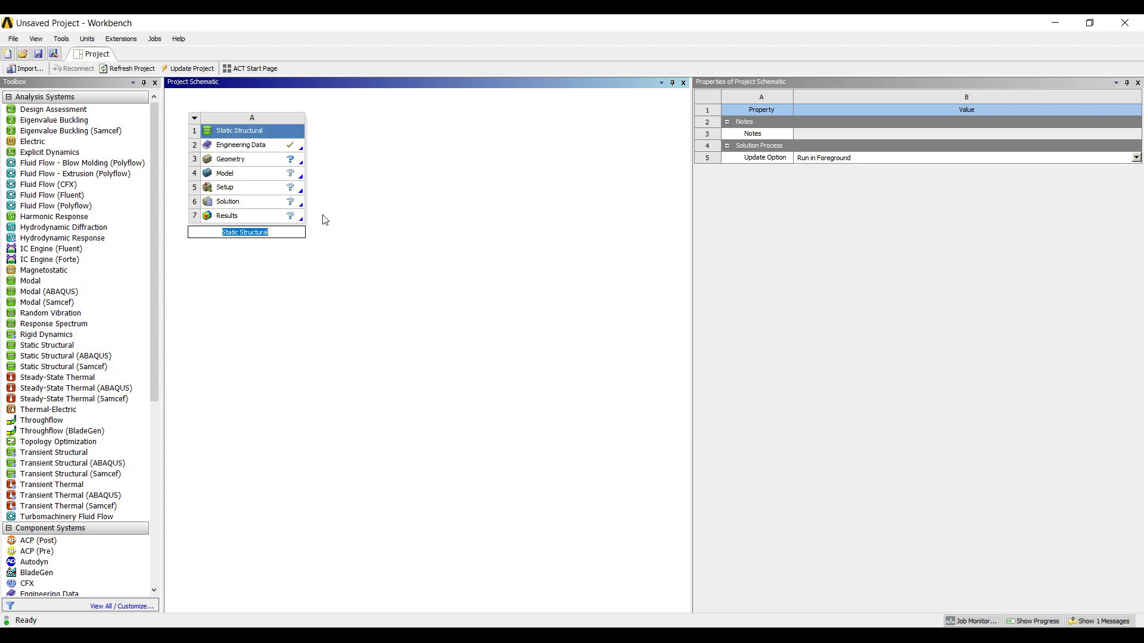
type("eg-7")
key("Return")
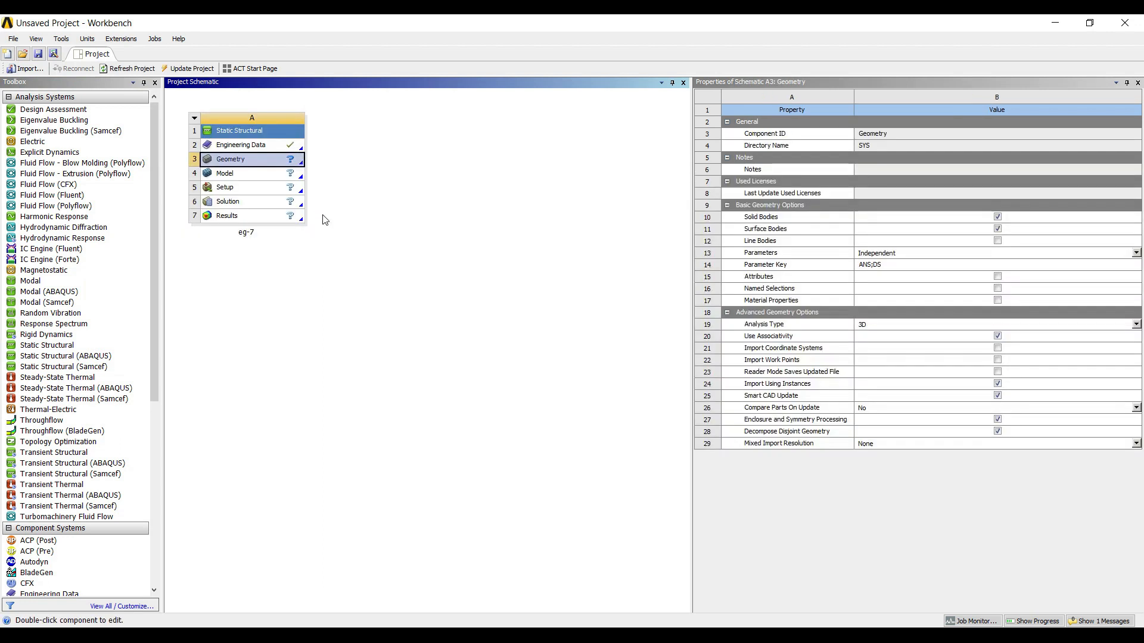
Create a new DesignModeler geometry for the eg-7 system and set its length unit to millimetres
right_click(269, 165)
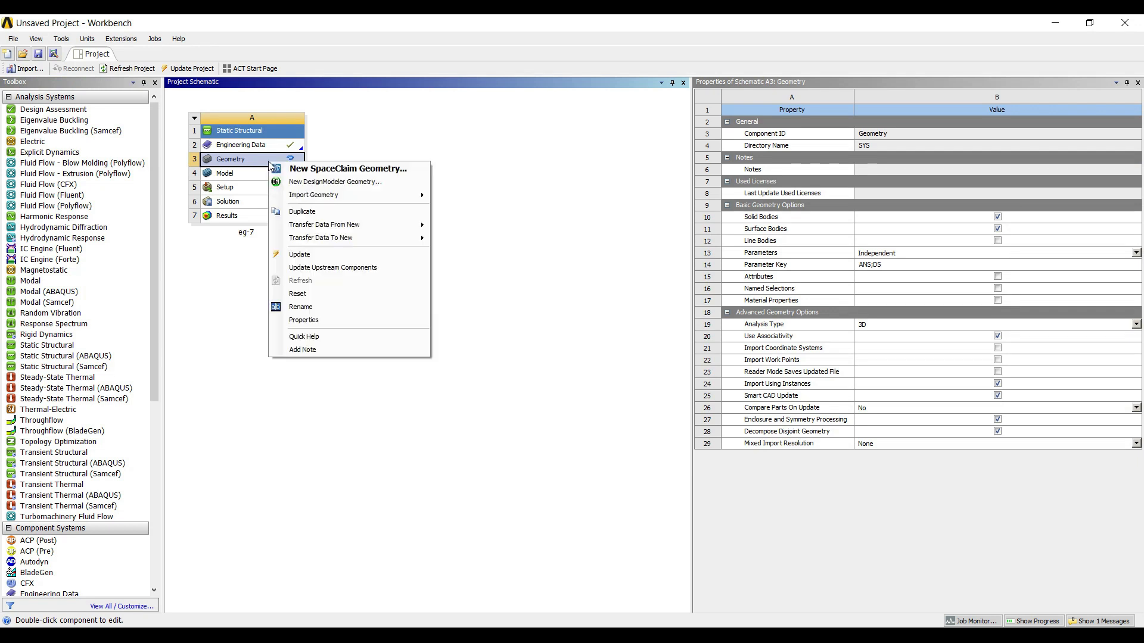
left_click(293, 183)
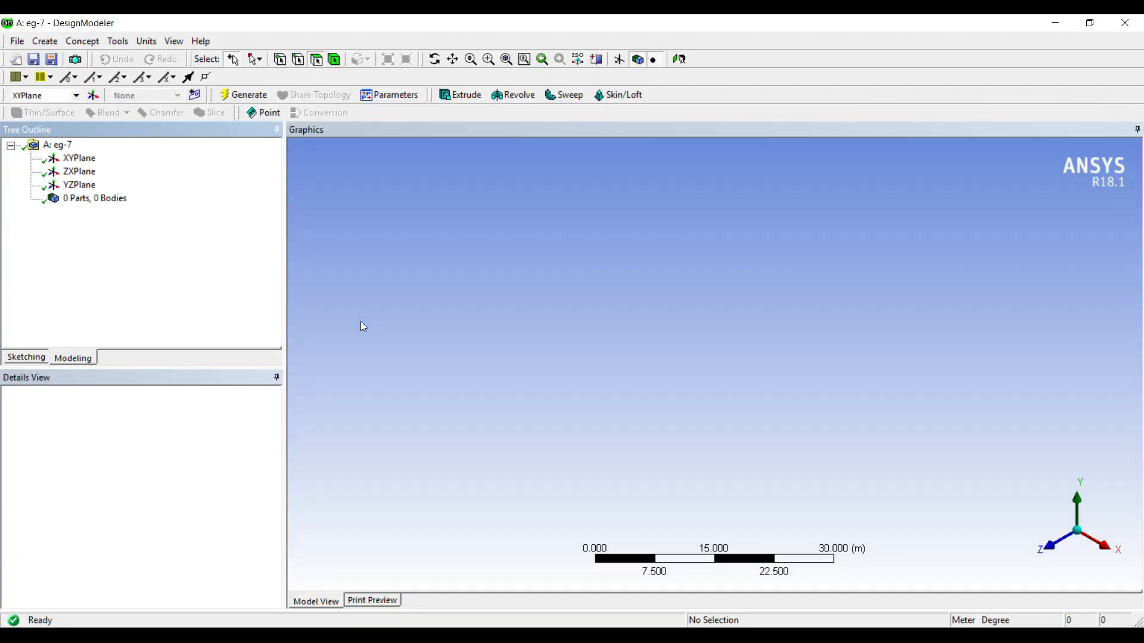
left_click(142, 41)
left_click(162, 86)
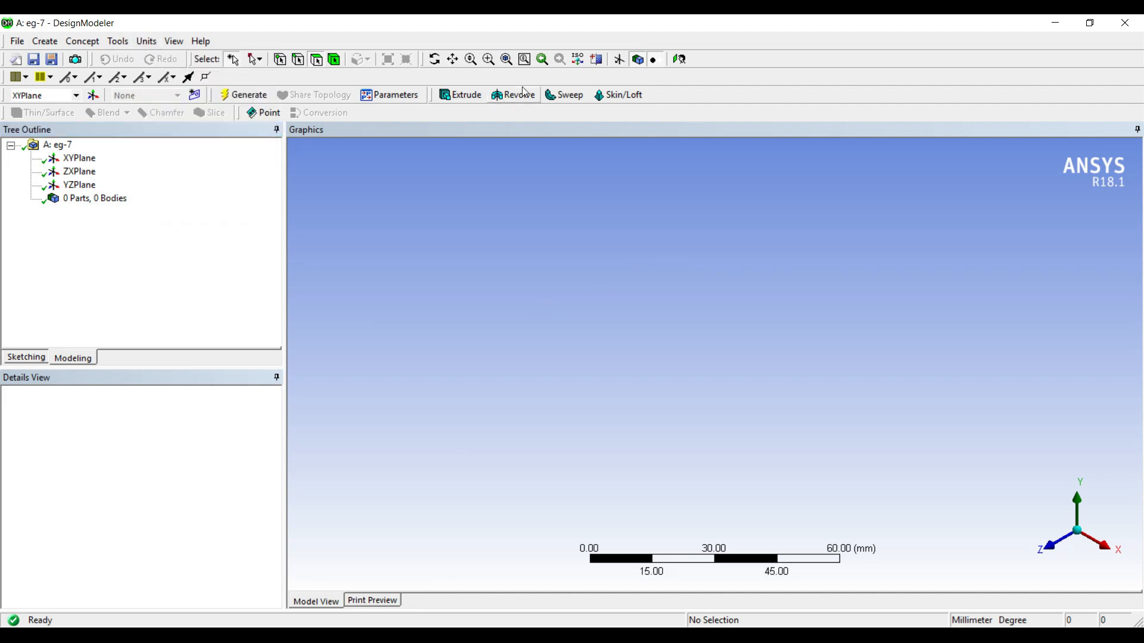
Sketch a circle about 59 mm in diameter on the XY plane, centred on the origin
left_click(79, 158)
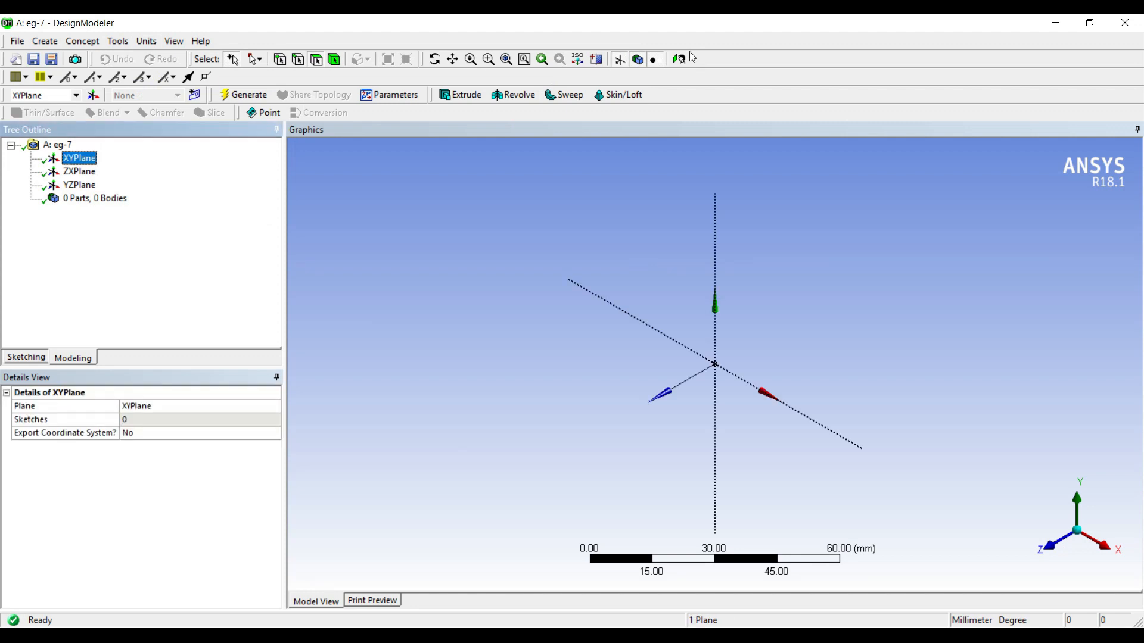
left_click(675, 62)
left_click(23, 358)
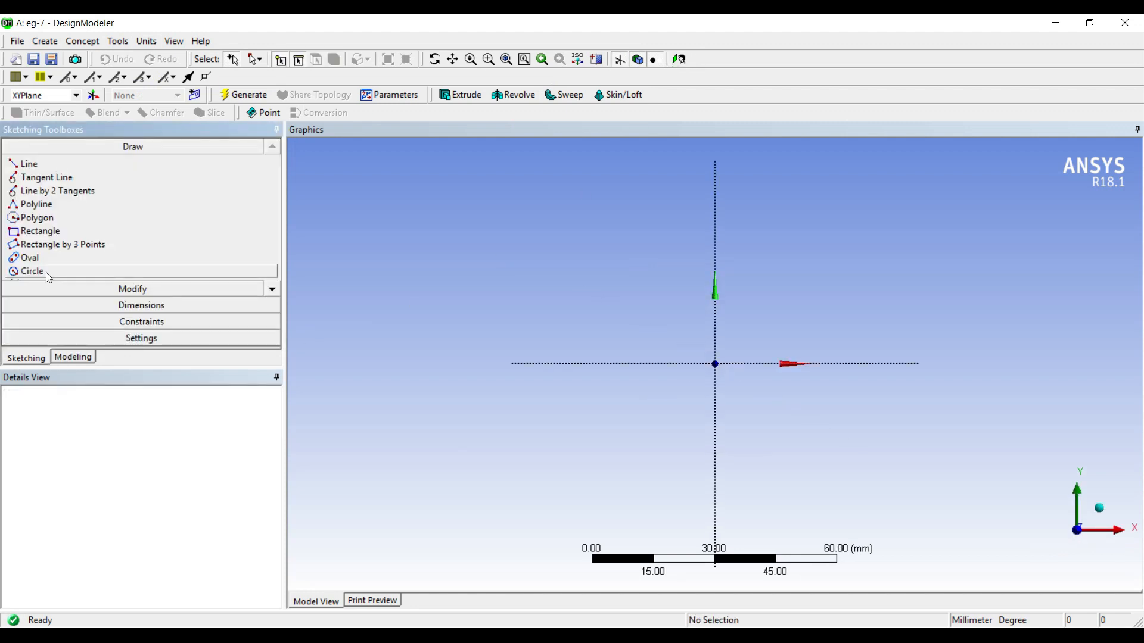
left_click(48, 272)
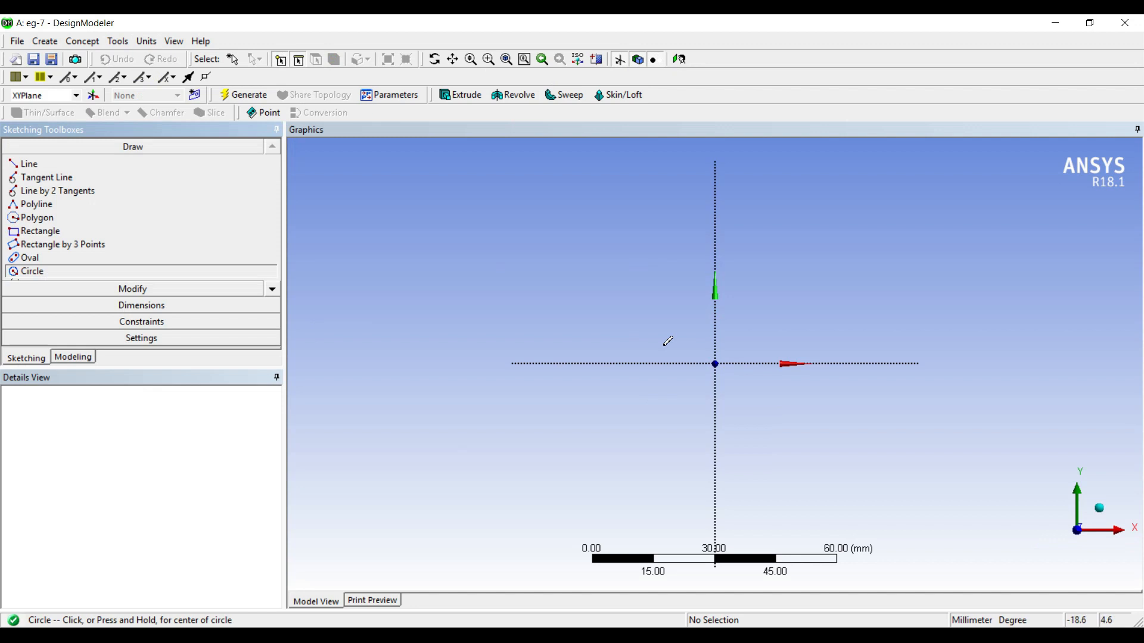
left_click(716, 363)
left_click(782, 463)
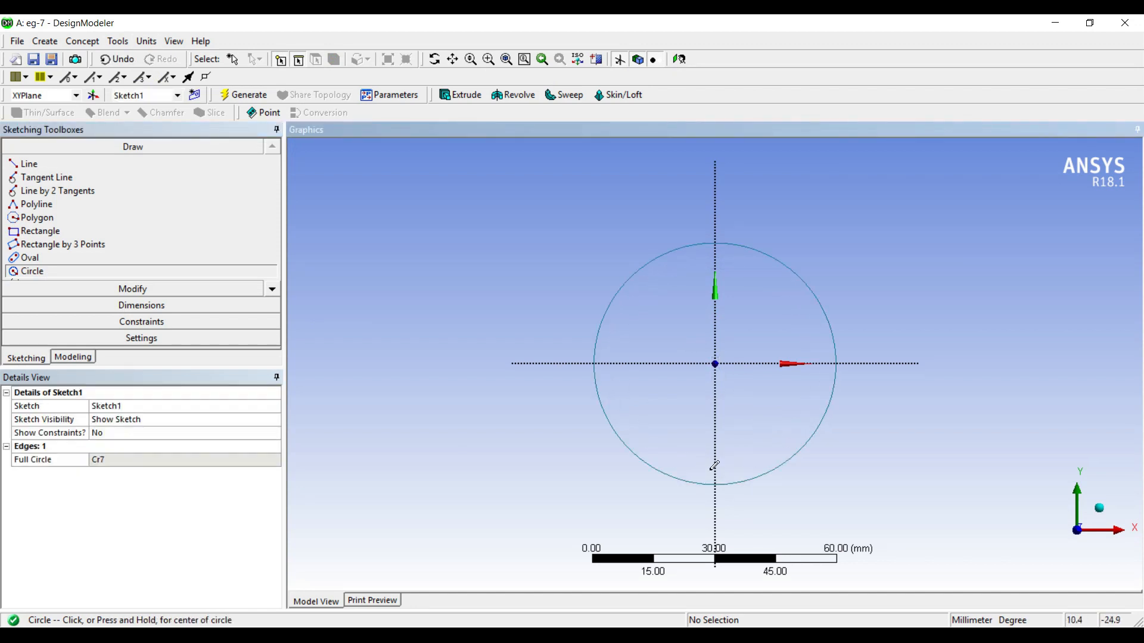
Dimension the circle's diameter and set it to 100 mm
left_click(142, 305)
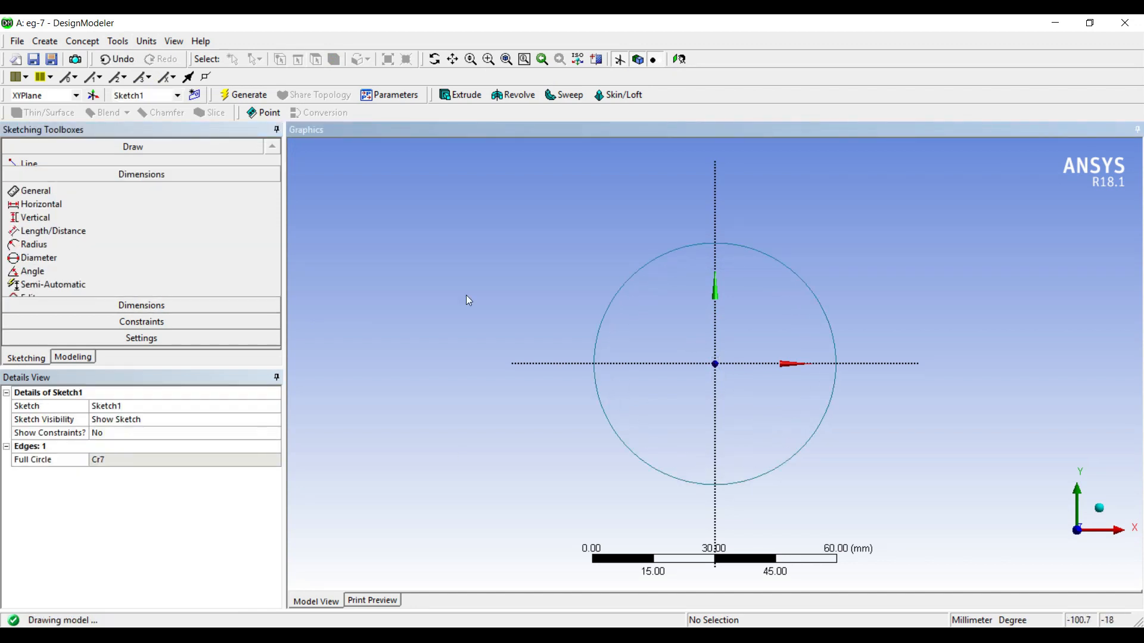
left_click(733, 245)
left_click(808, 222)
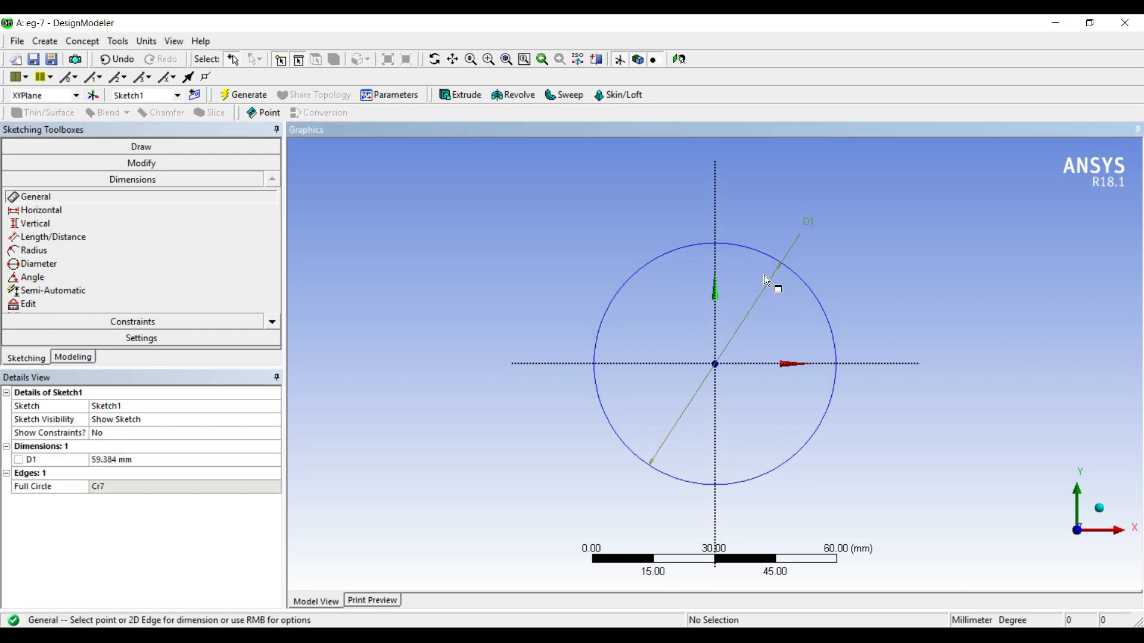
left_click(159, 460)
type("100")
key("Return")
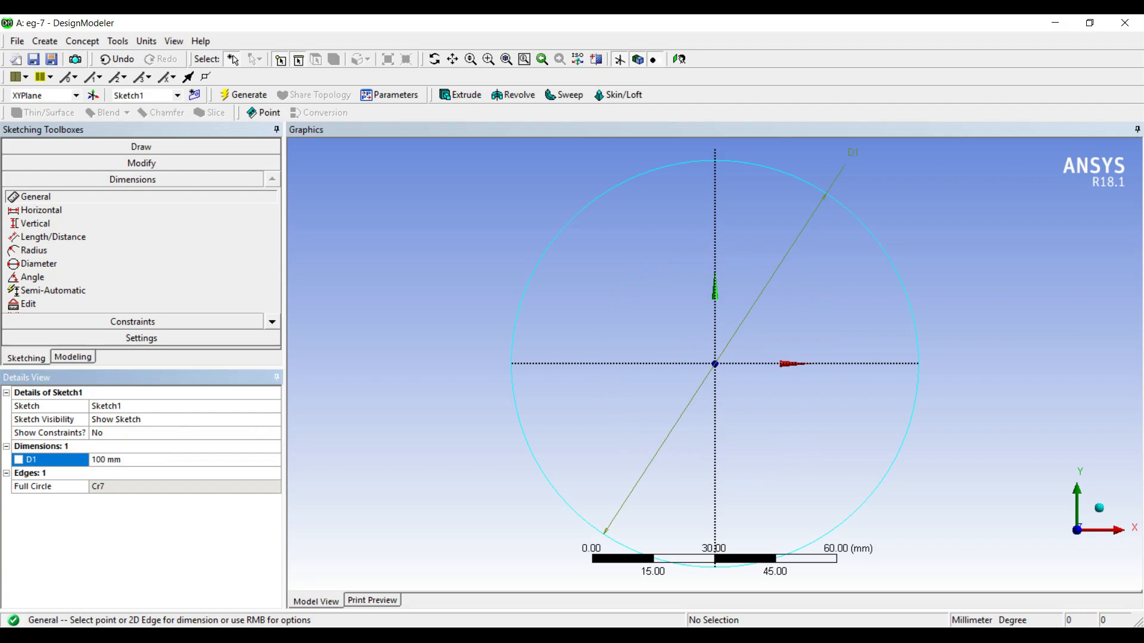
Check the shaft drawing for the first segment's length and extrude the 100 mm circle sketch to a depth of 450 mm, adding material
key("alt+Tab")
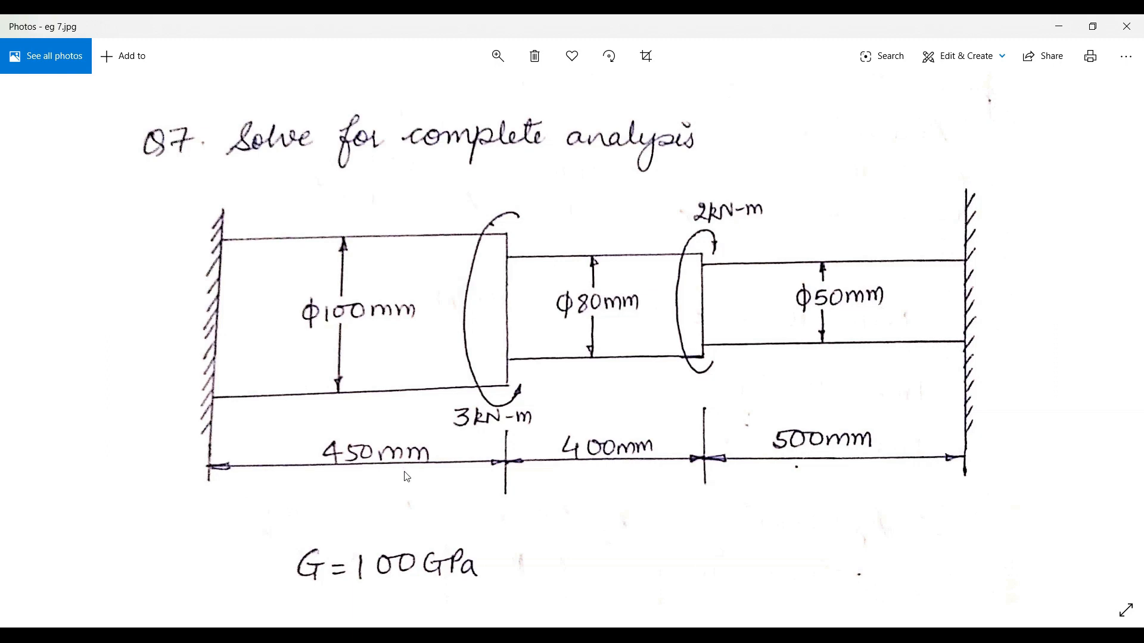
left_click(633, 632)
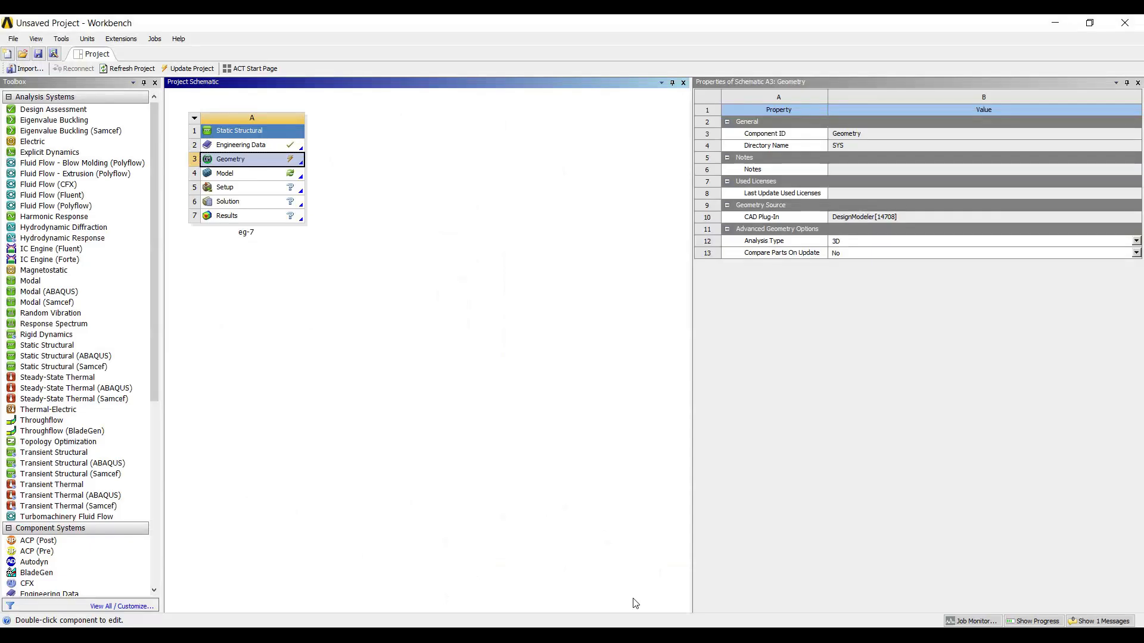
key("alt+Tab")
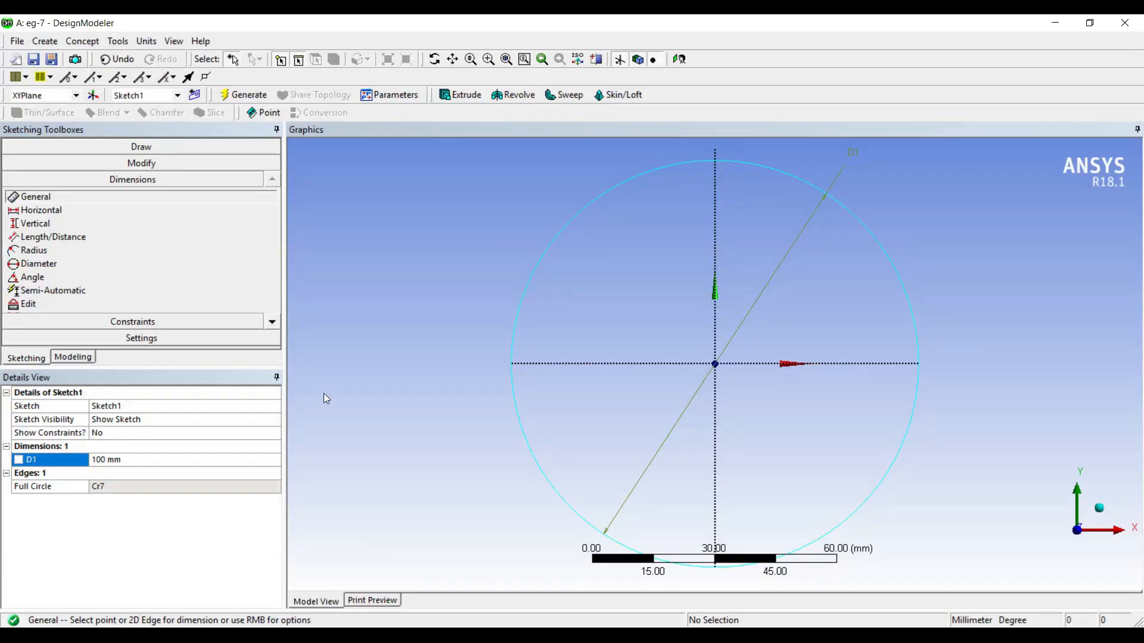
left_click(460, 94)
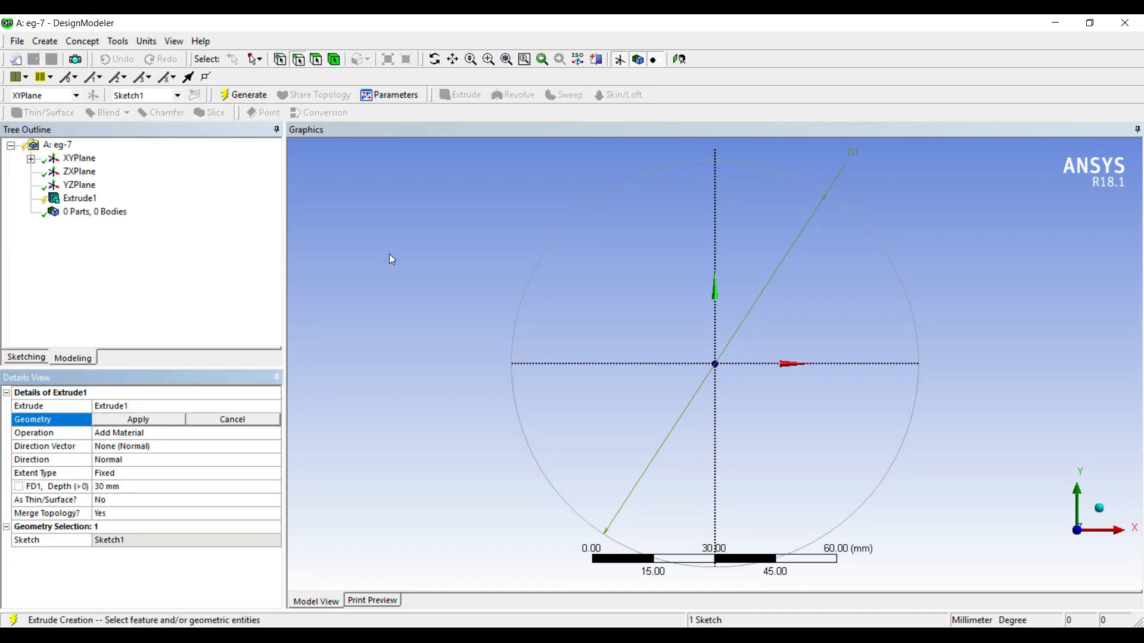
left_click(152, 424)
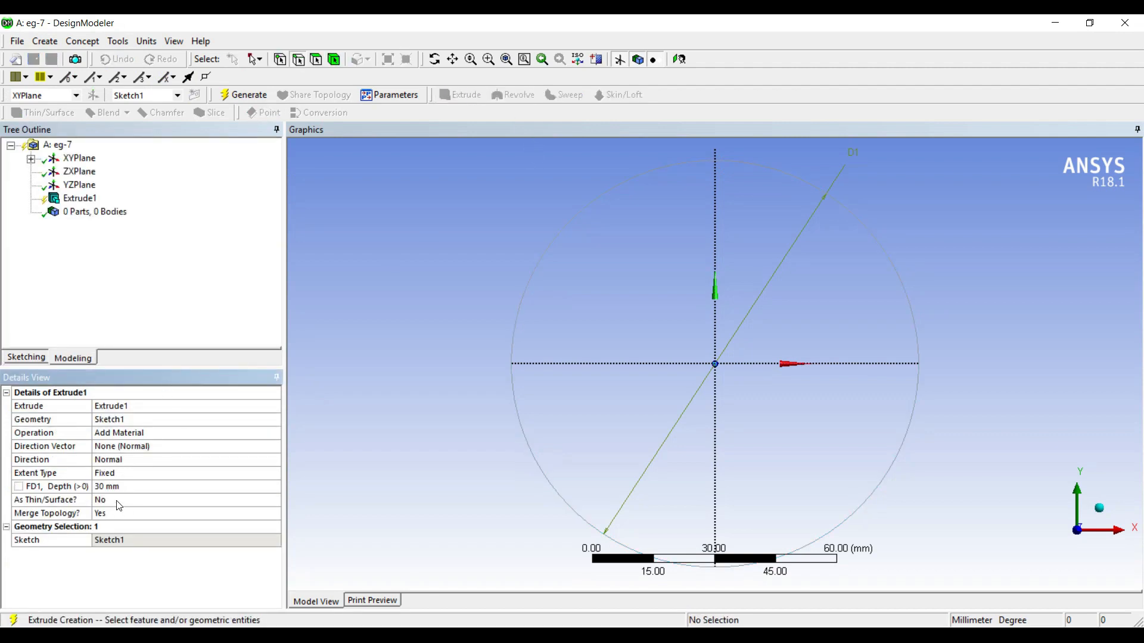
left_click(129, 486)
type("45")
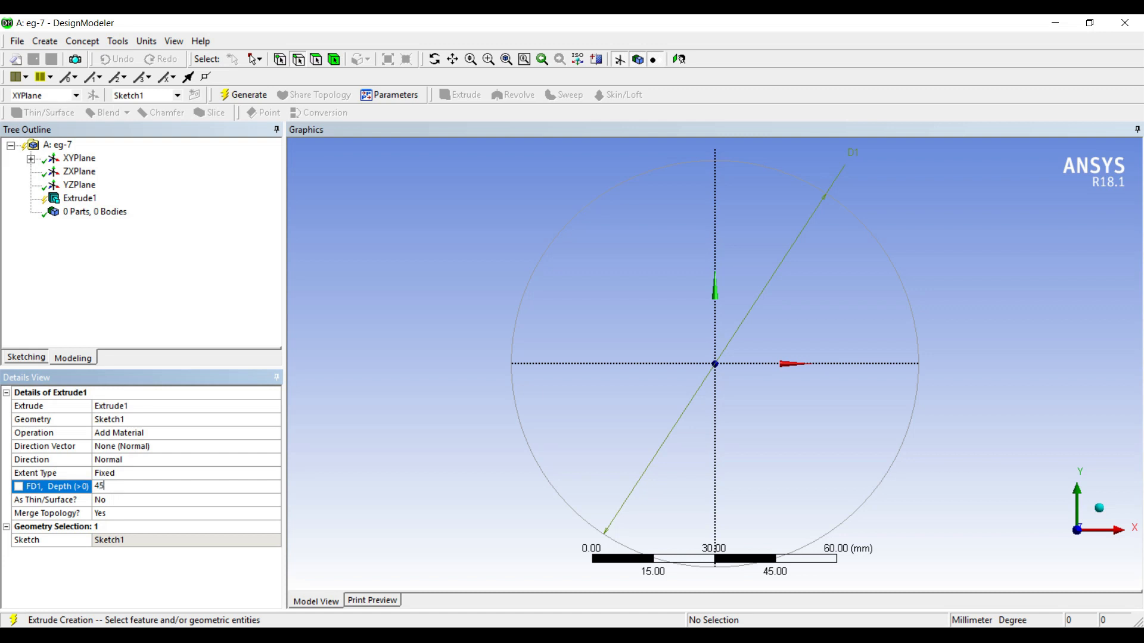
type("0")
key("Return")
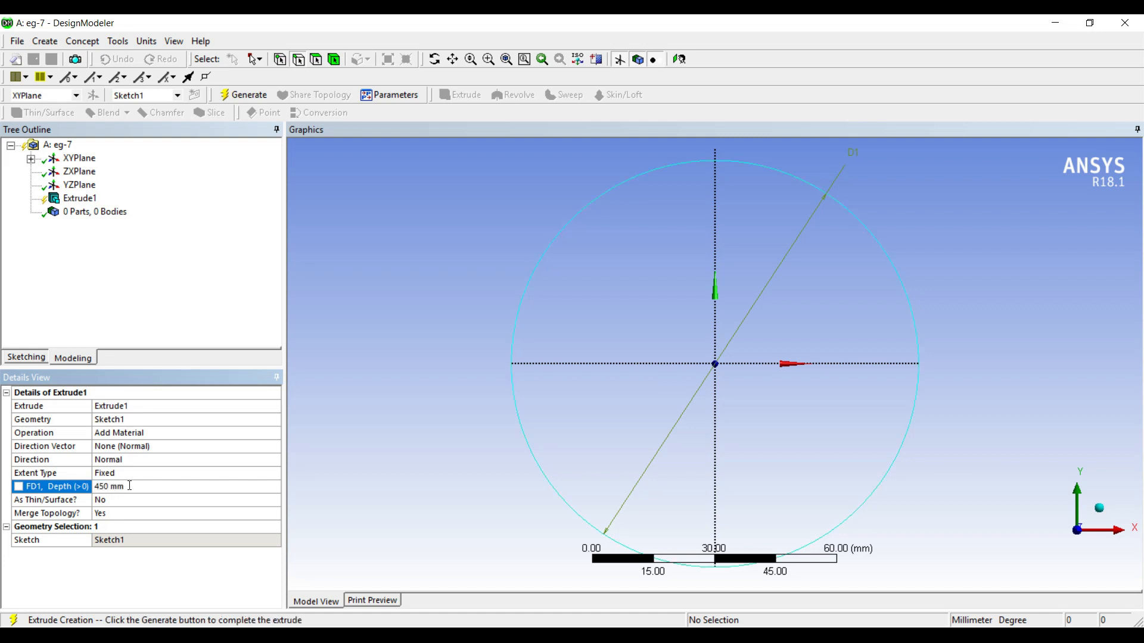
left_click(244, 96)
Create a plane from the far end face of the 450 mm cylinder and generate it
middle_click_drag(510, 314, 194, 419)
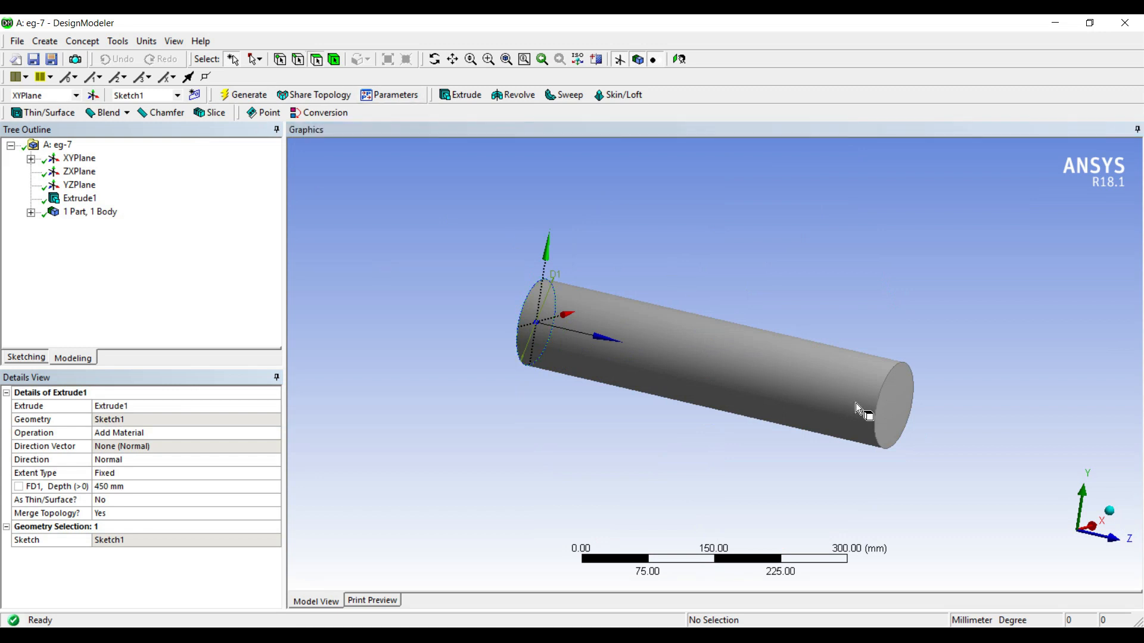
left_click(903, 424)
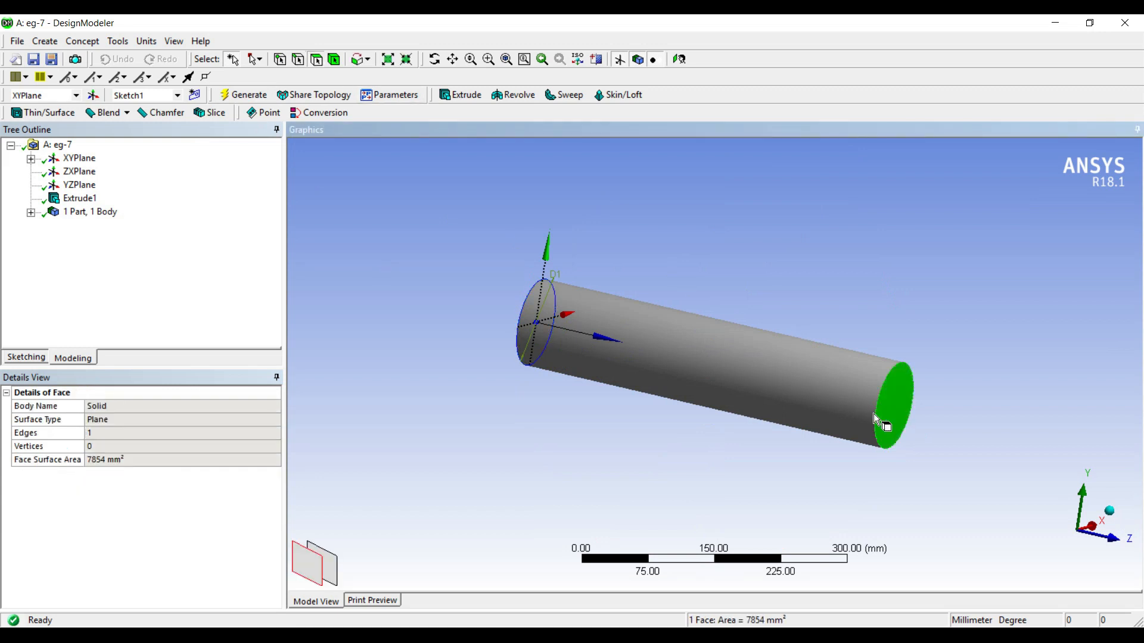
left_click(194, 96)
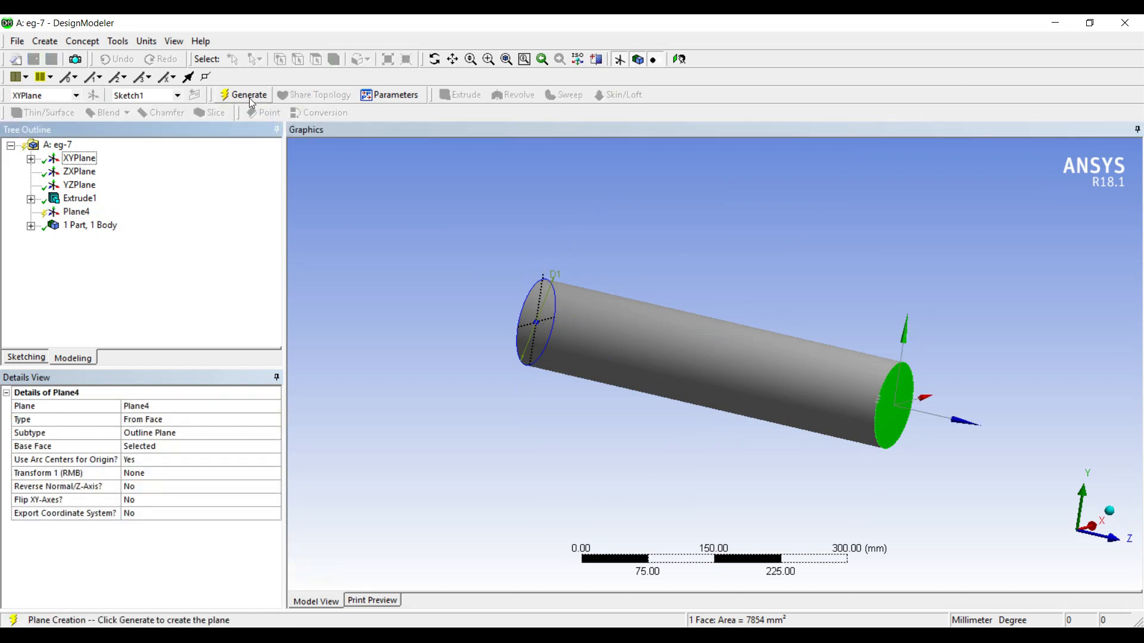
left_click(250, 102)
Sketch a circle about 74 mm in diameter on the new end-face plane, centred on its origin
left_click(681, 60)
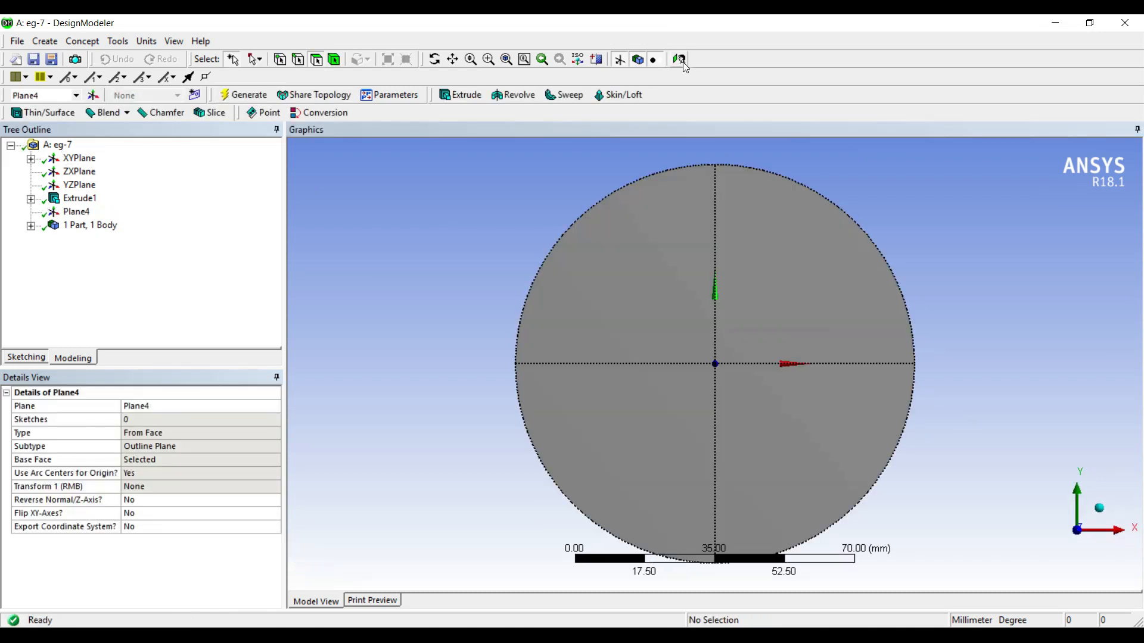
left_click(6, 360)
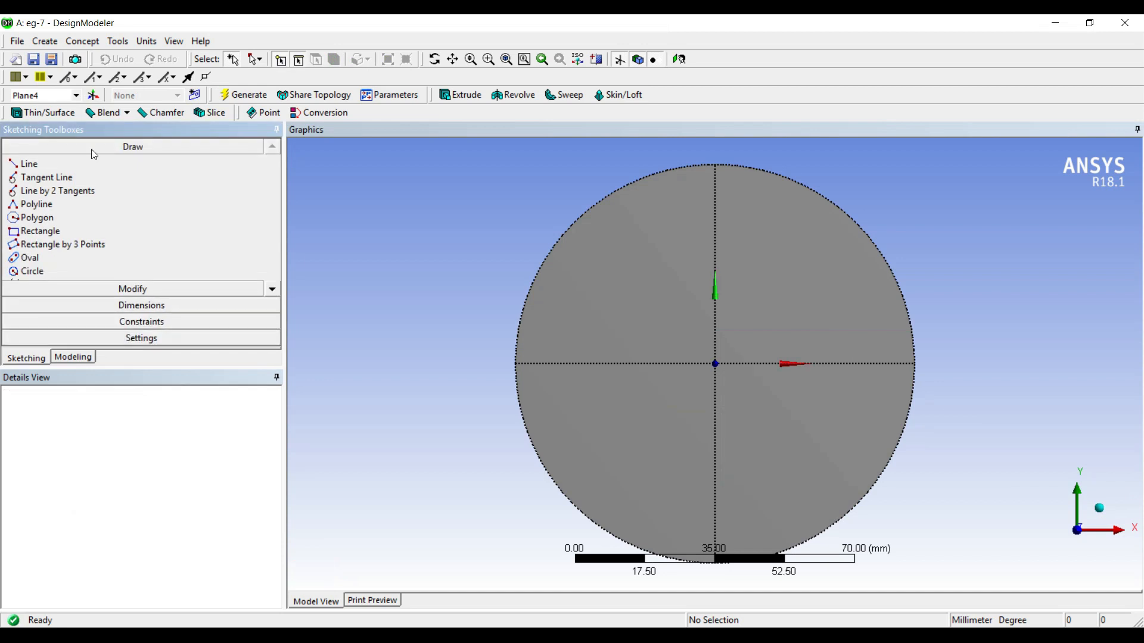
left_click(52, 274)
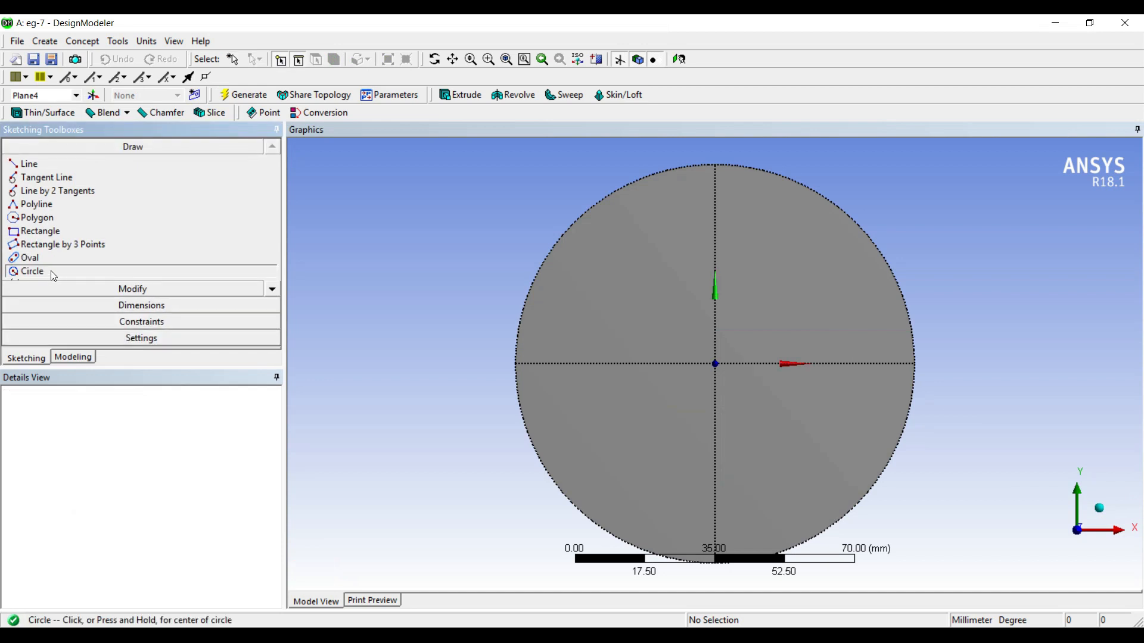
left_click(714, 363)
left_click(852, 417)
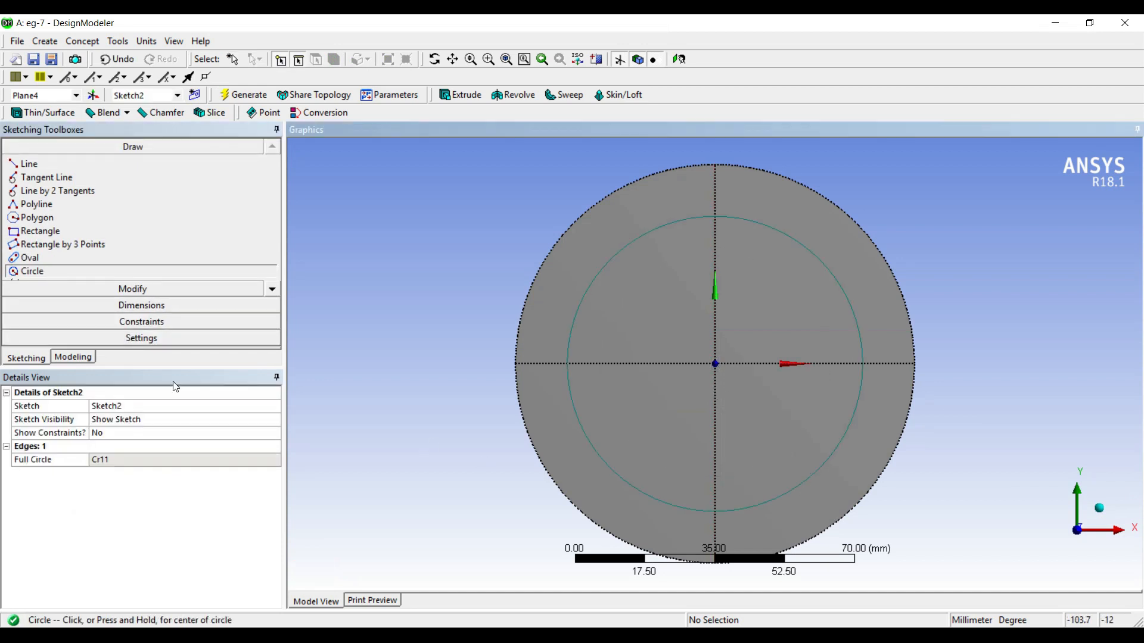
Dimension the end-face circle's diameter, check the shaft drawing for the second segment, and set the diameter to 80 mm
left_click(133, 305)
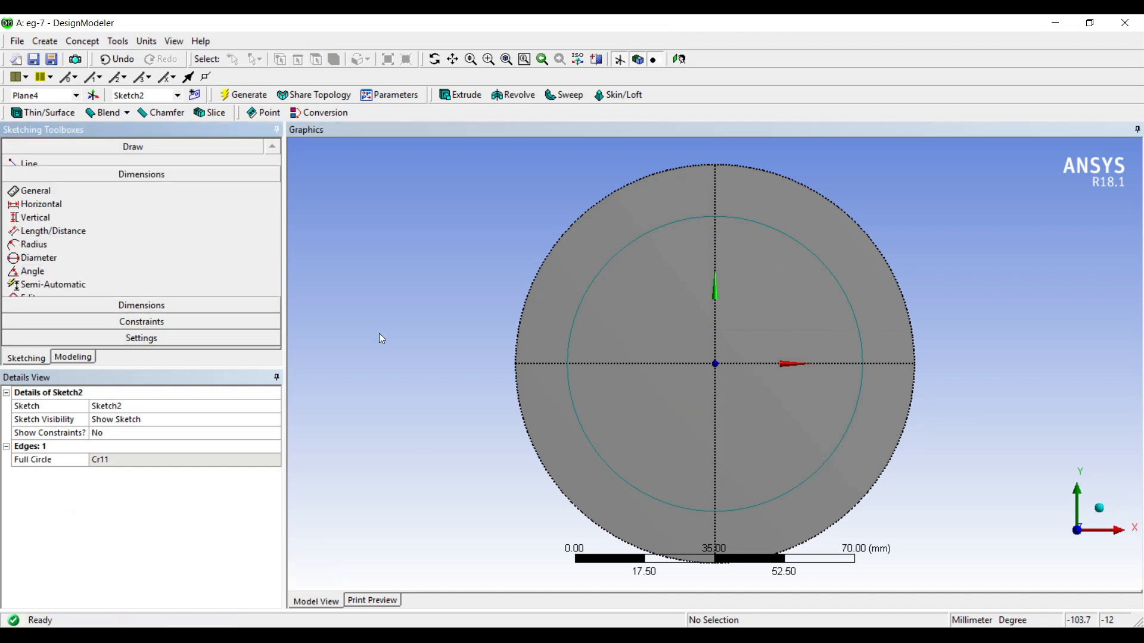
left_click(833, 273)
left_click(938, 253)
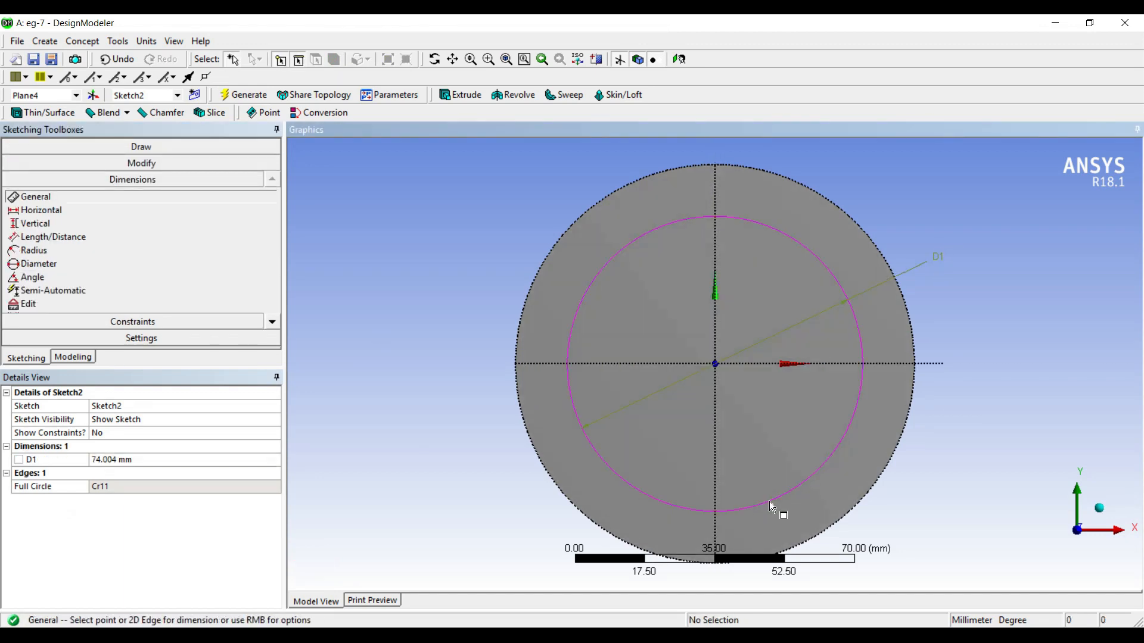
key("alt+Tab")
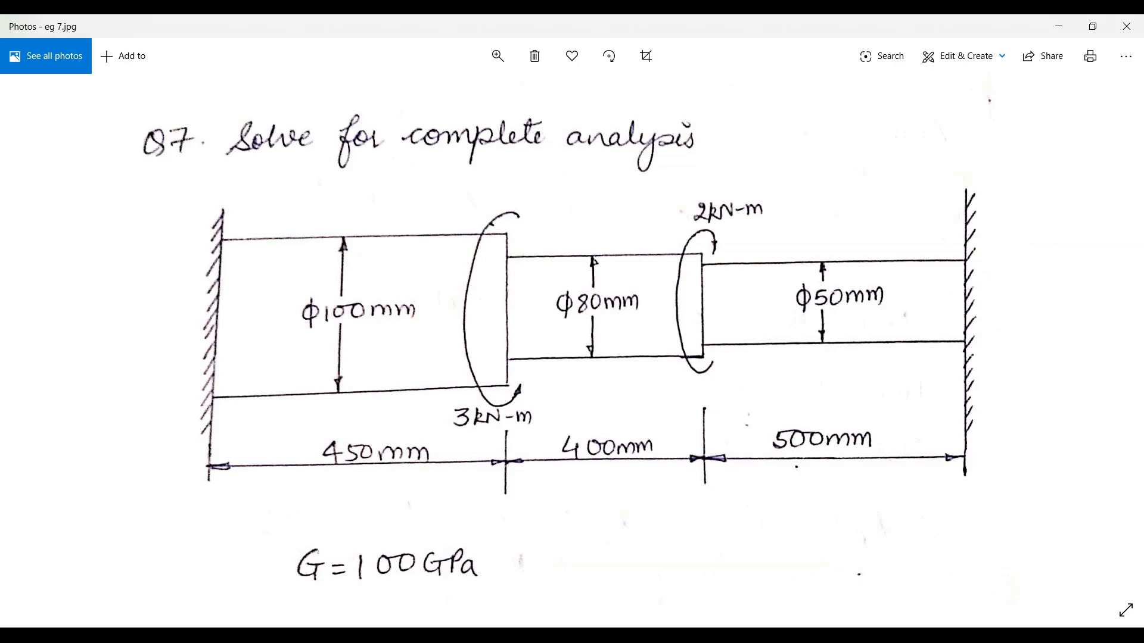
key("alt+Tab")
left_click(117, 458)
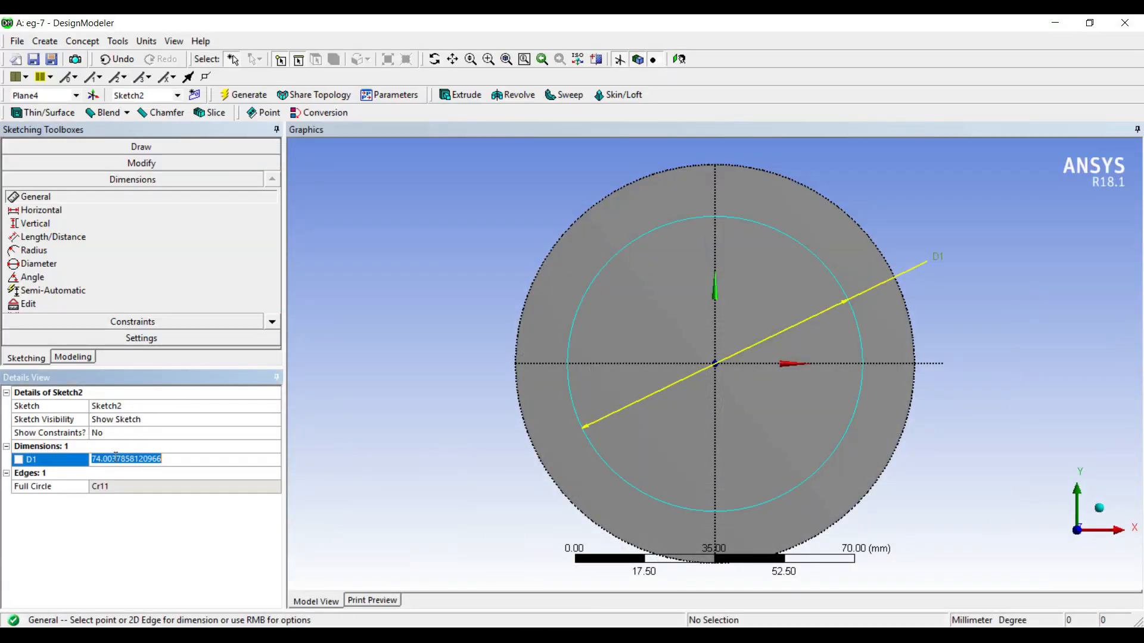
type("80")
key("Return")
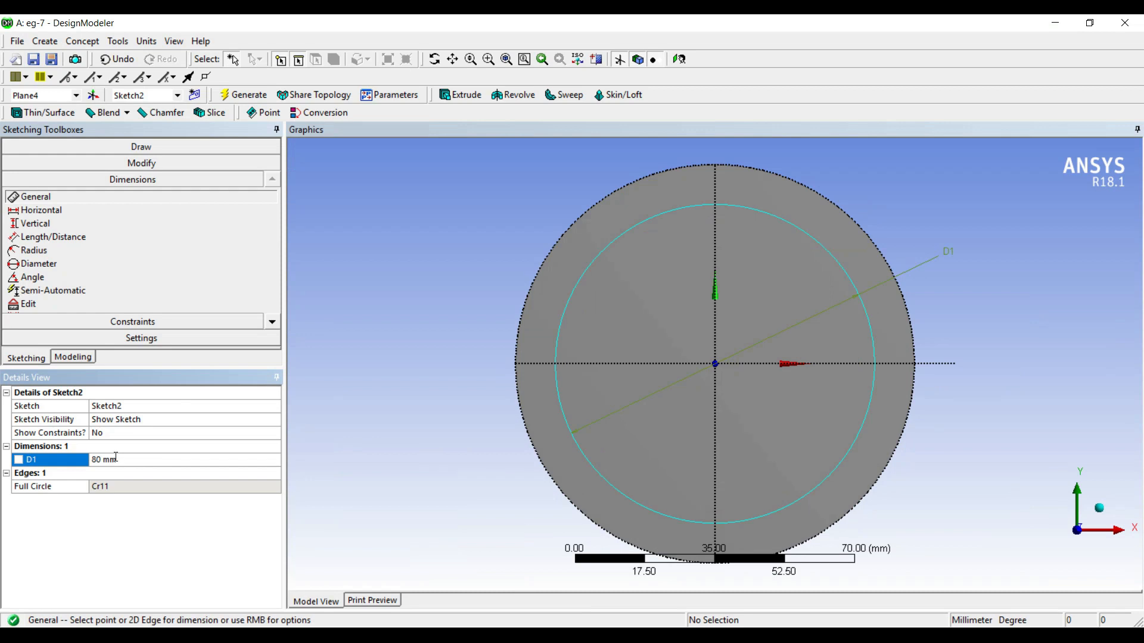
Extrude the 80 mm circle sketch to a depth of 400 mm from the end face, adding material
left_click(460, 94)
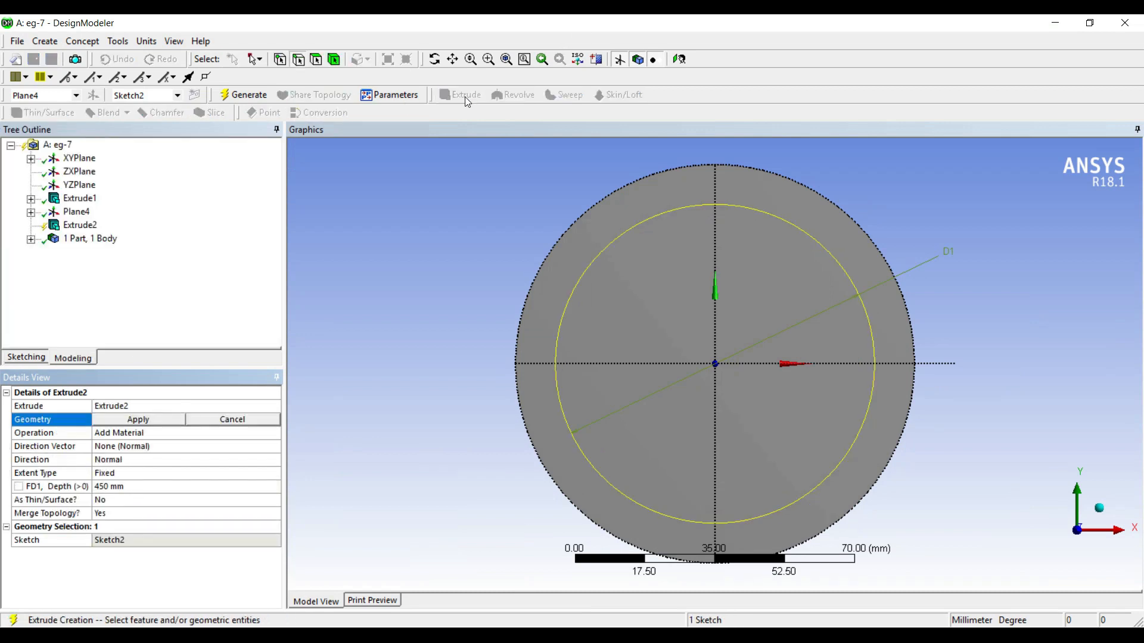
left_click(120, 424)
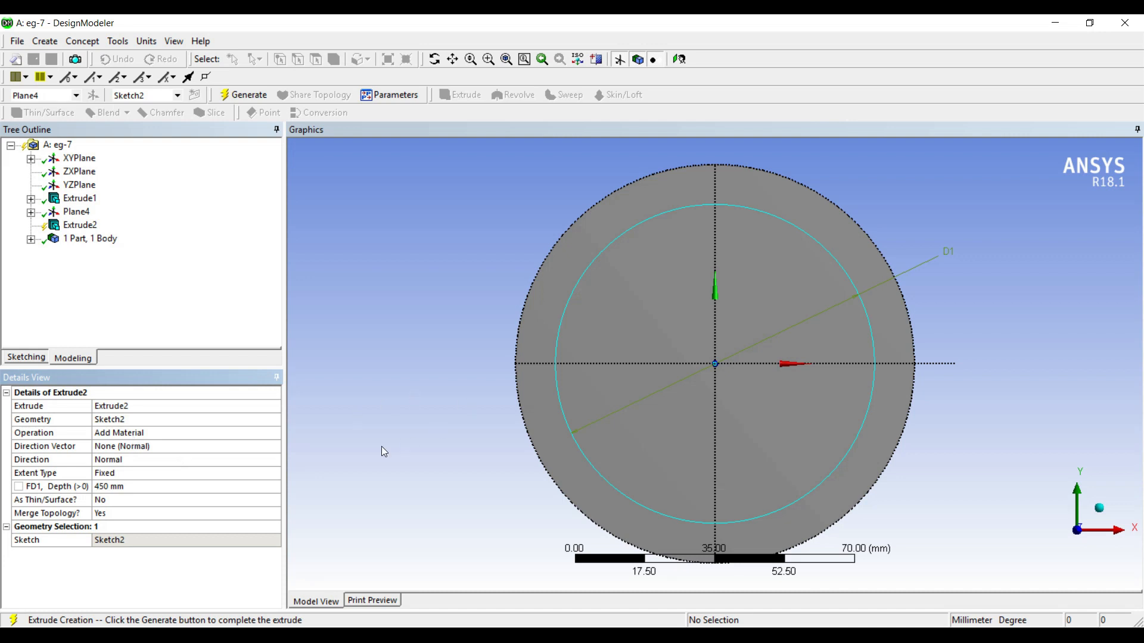
left_click(127, 486)
type("400")
key("Return")
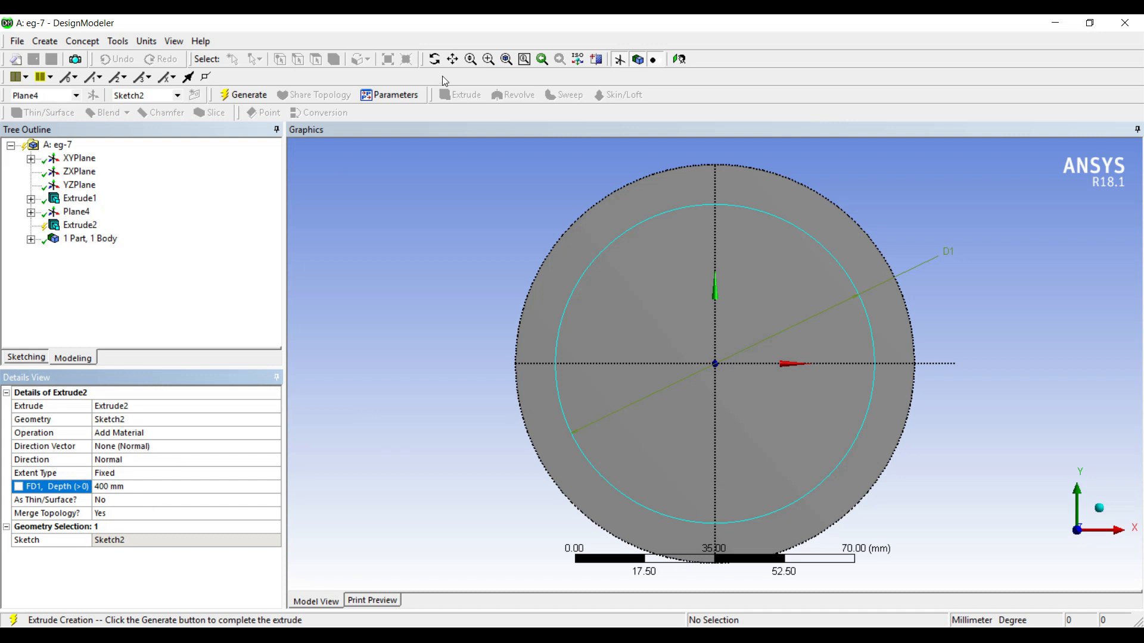
left_click(241, 95)
middle_click_drag(584, 391, 727, 401)
scroll(725, 447, "down", 5)
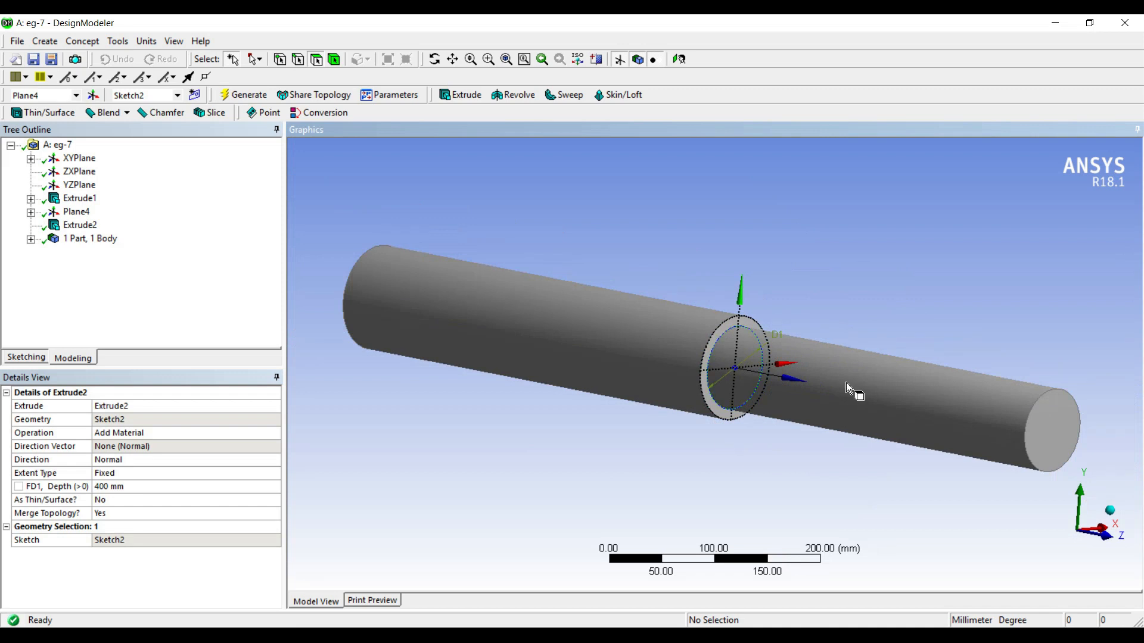
Create a plane from the free end face of the 80 mm diameter segment and generate it
mouse_move(821, 417)
middle_mouse_down()
mouse_move(784, 416)
mouse_move(829, 411)
middle_mouse_up()
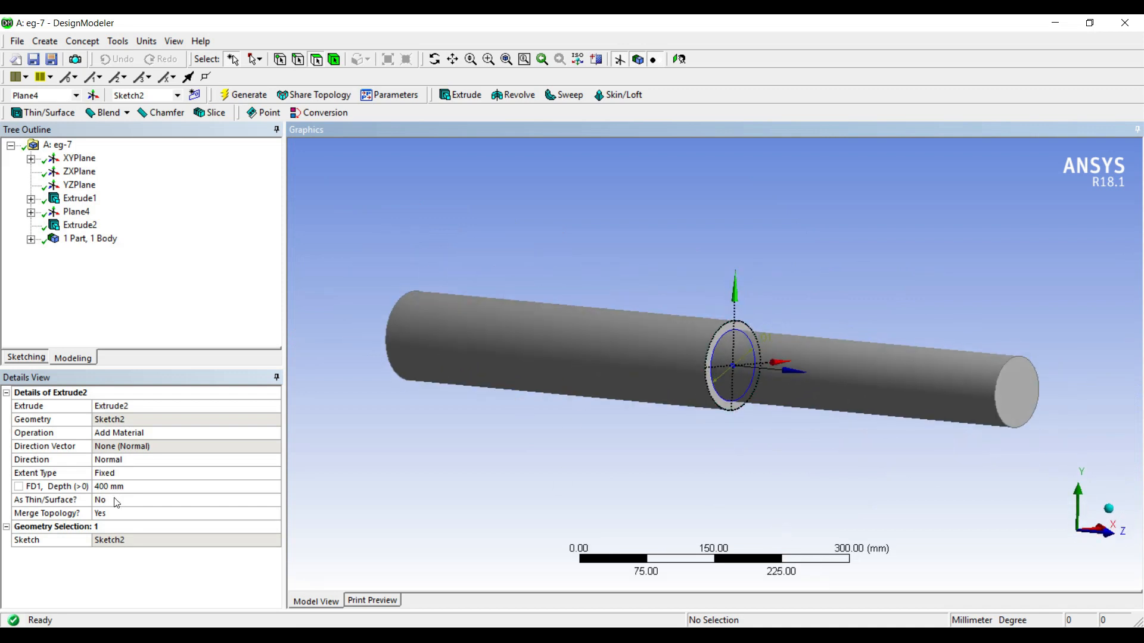
left_click(884, 408)
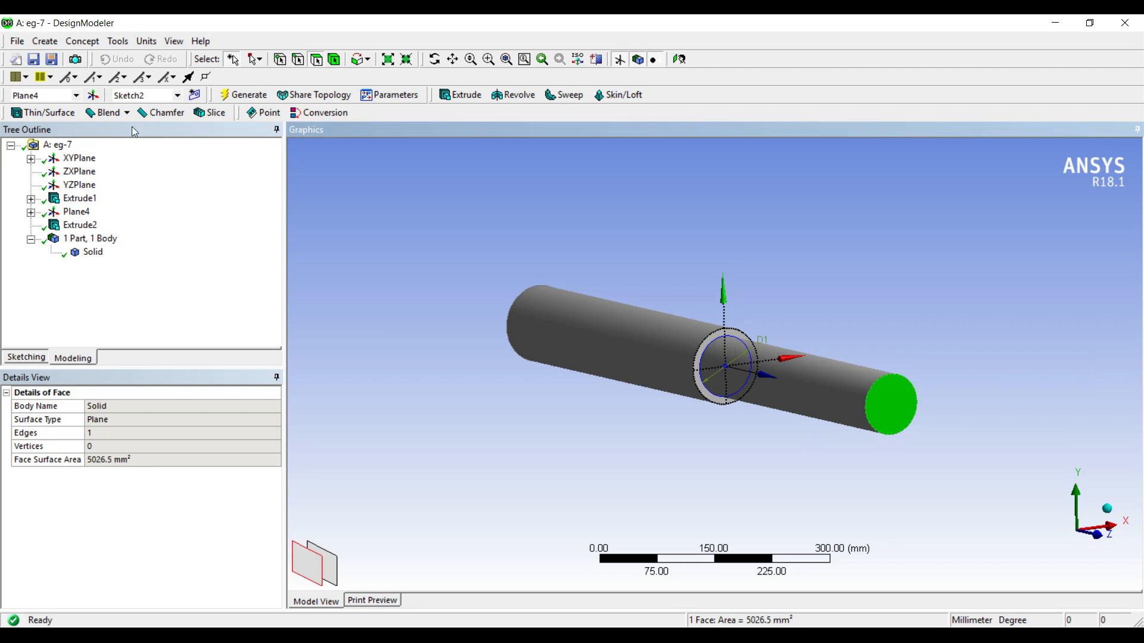
left_click(93, 95)
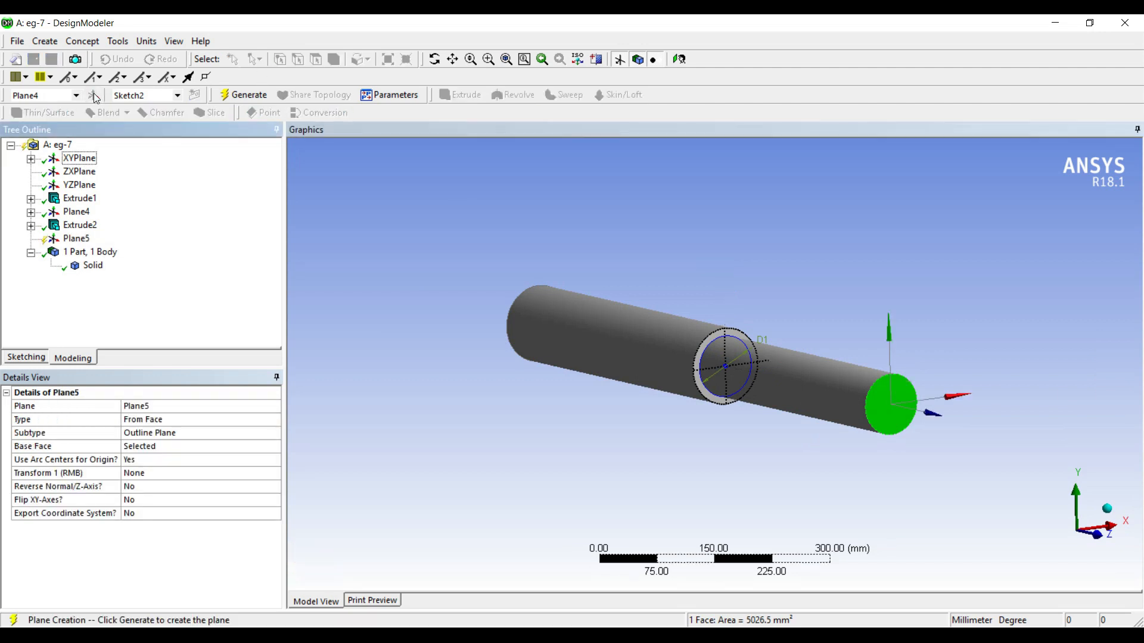
left_click(262, 97)
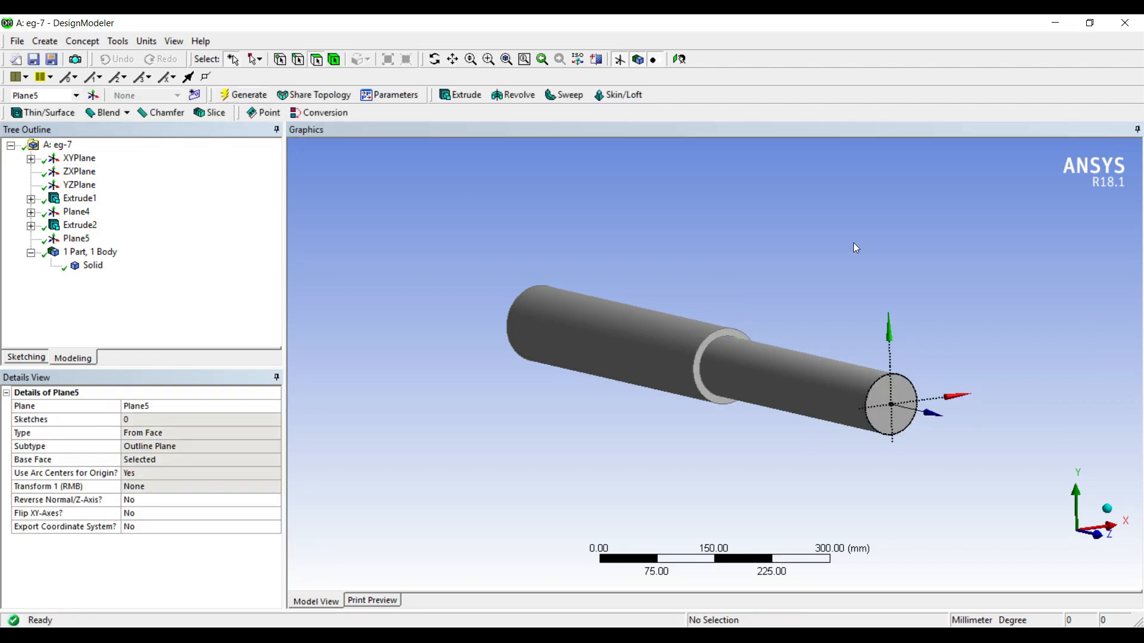
Sketch a circle about 67 mm in diameter on the new end-face plane, centred on its origin
left_click(595, 58)
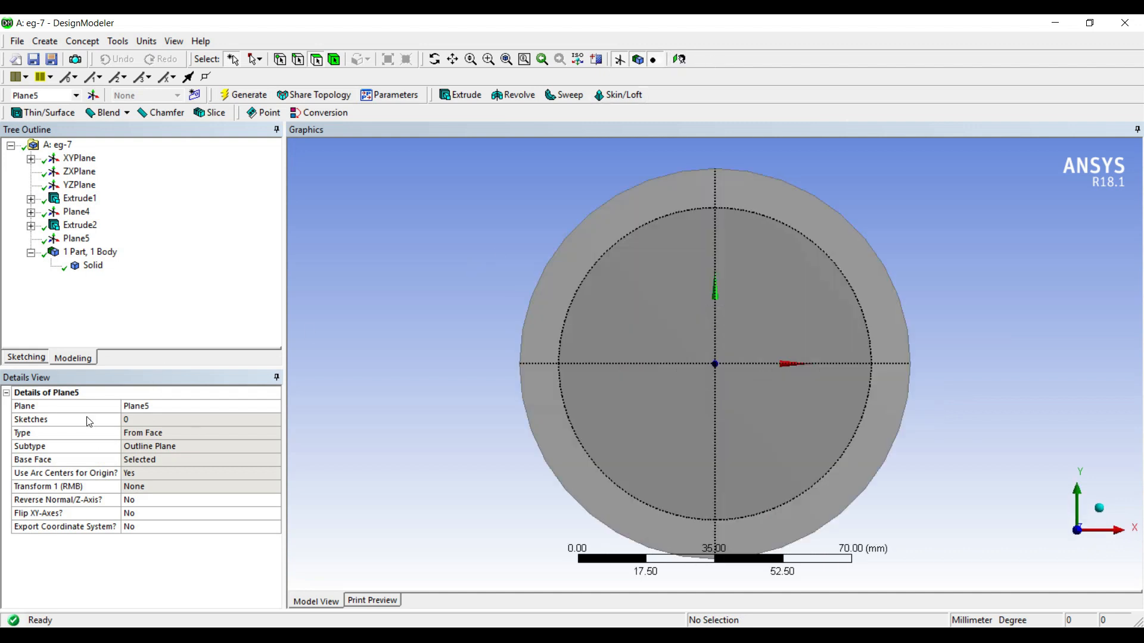
left_click(31, 356)
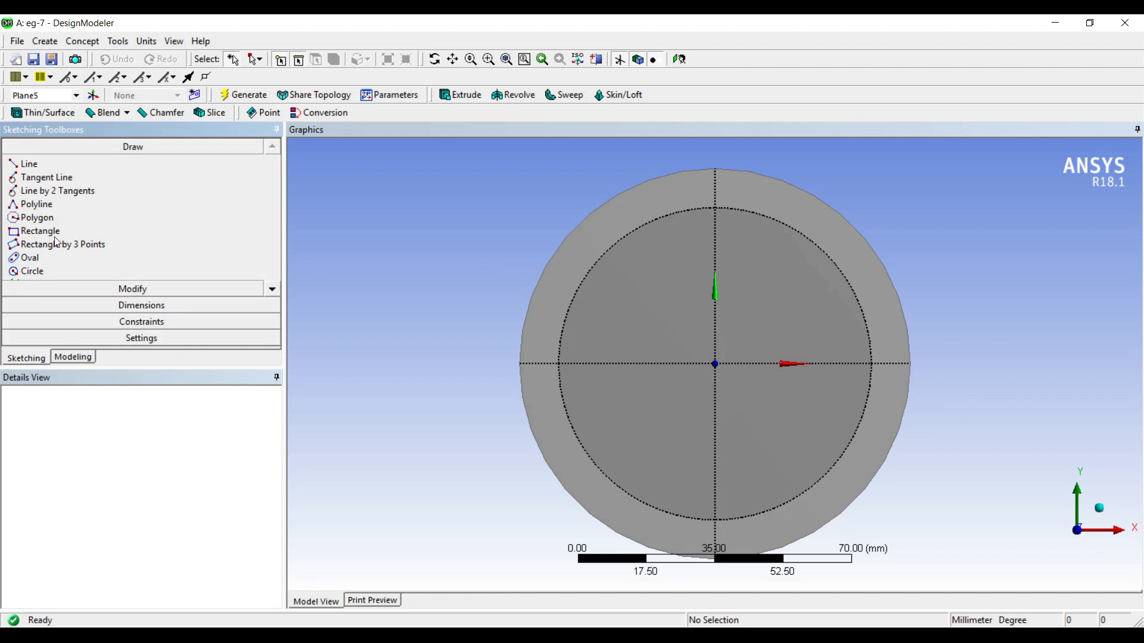
left_click(31, 272)
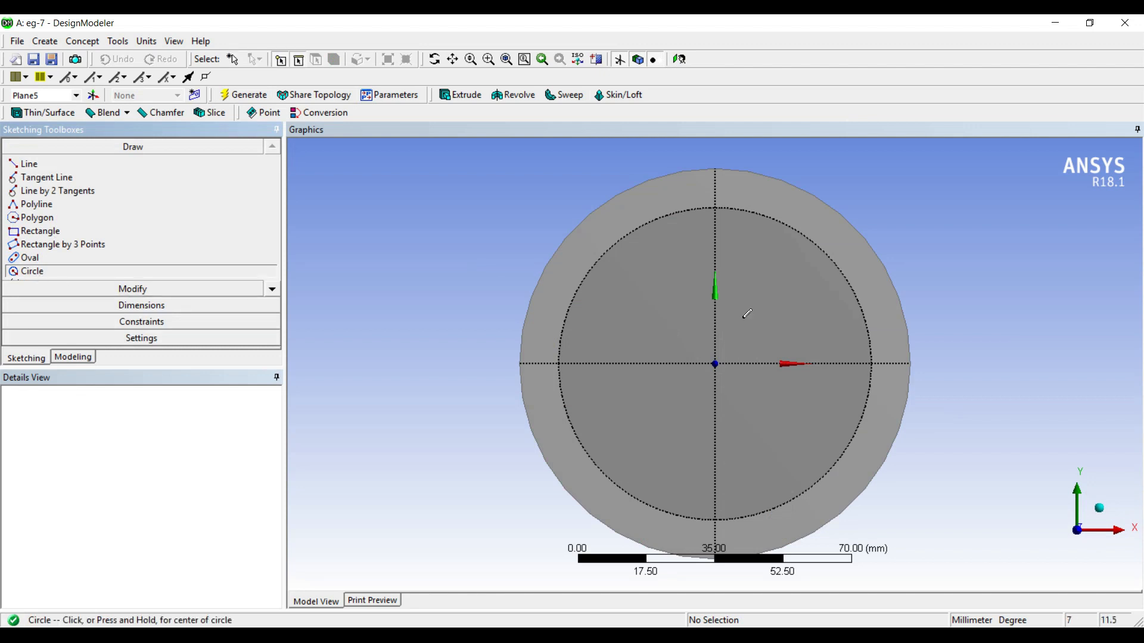
left_click(715, 363)
left_click(845, 364)
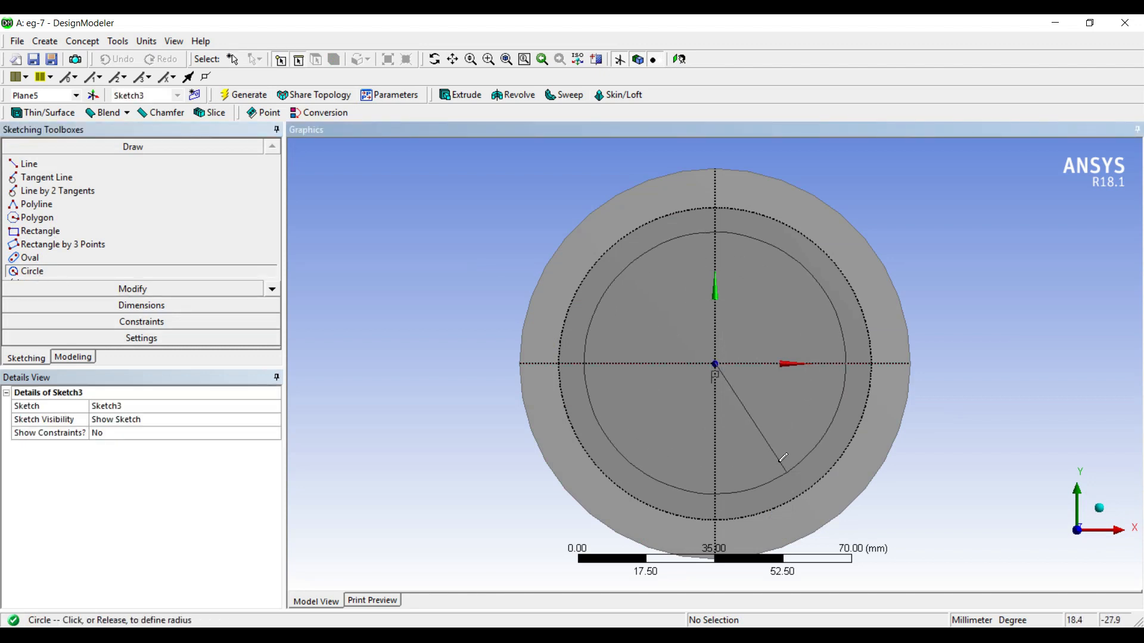
Dimension the new circle's diameter, check the shaft drawing for the third segment, and set the diameter to 50 mm
left_click(141, 305)
left_click(797, 267)
left_click(953, 215)
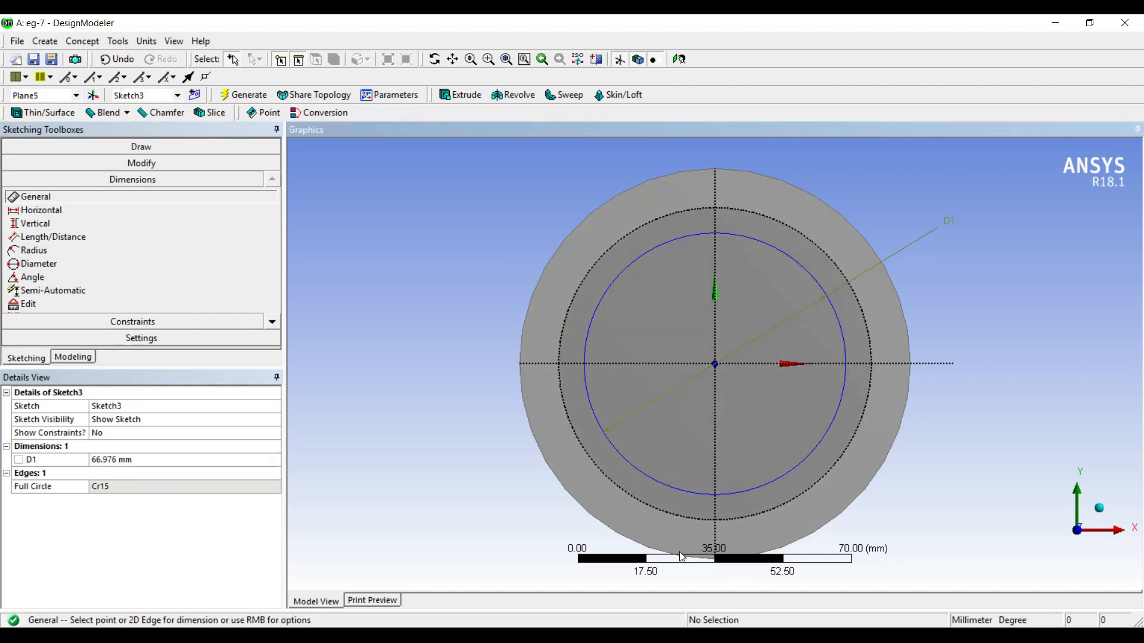
key("alt+Tab")
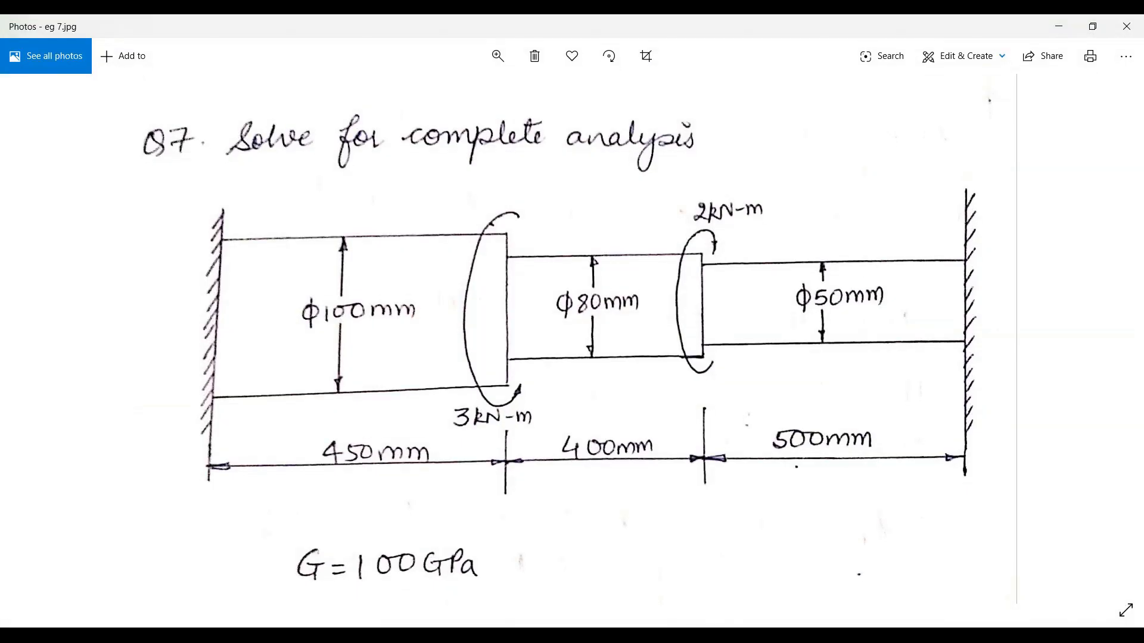
key("alt+Tab")
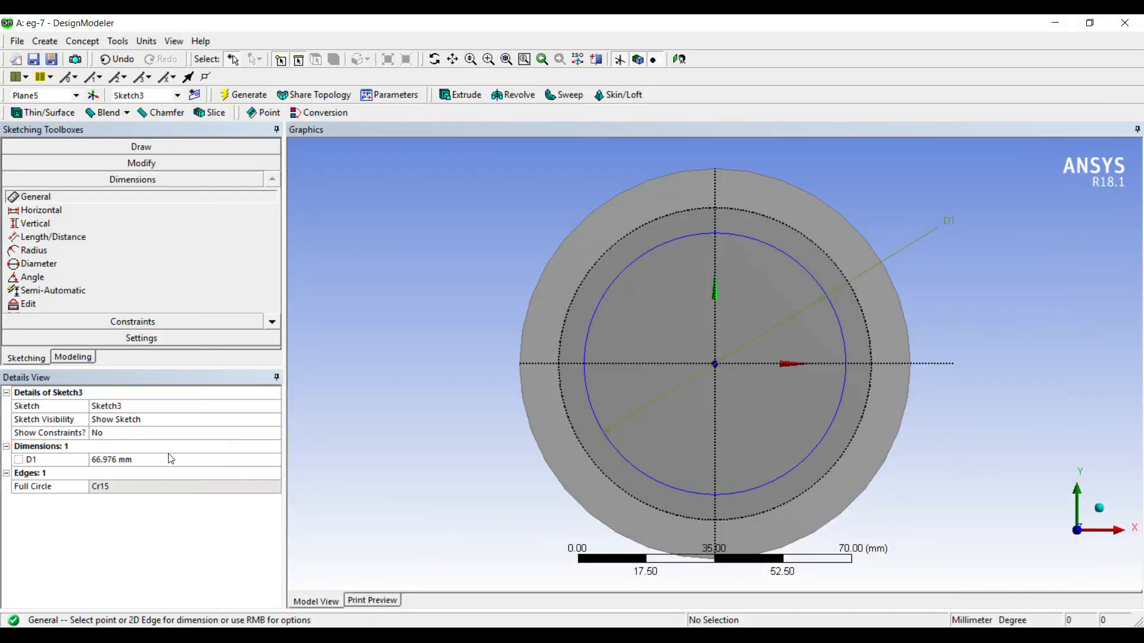
left_click(153, 461)
type("50")
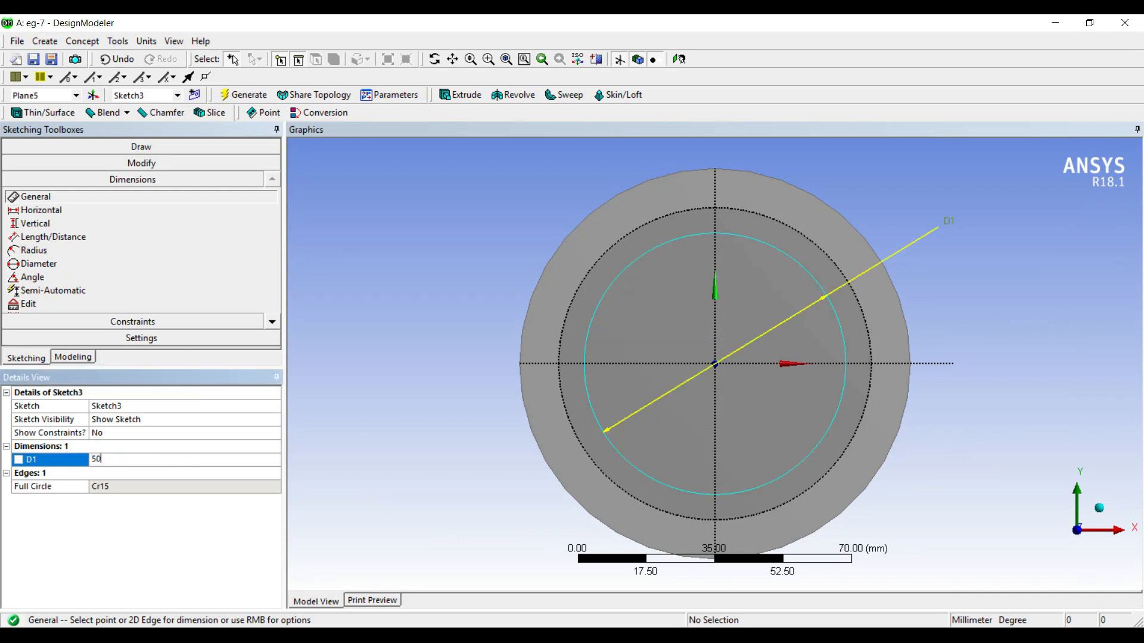
key("Return")
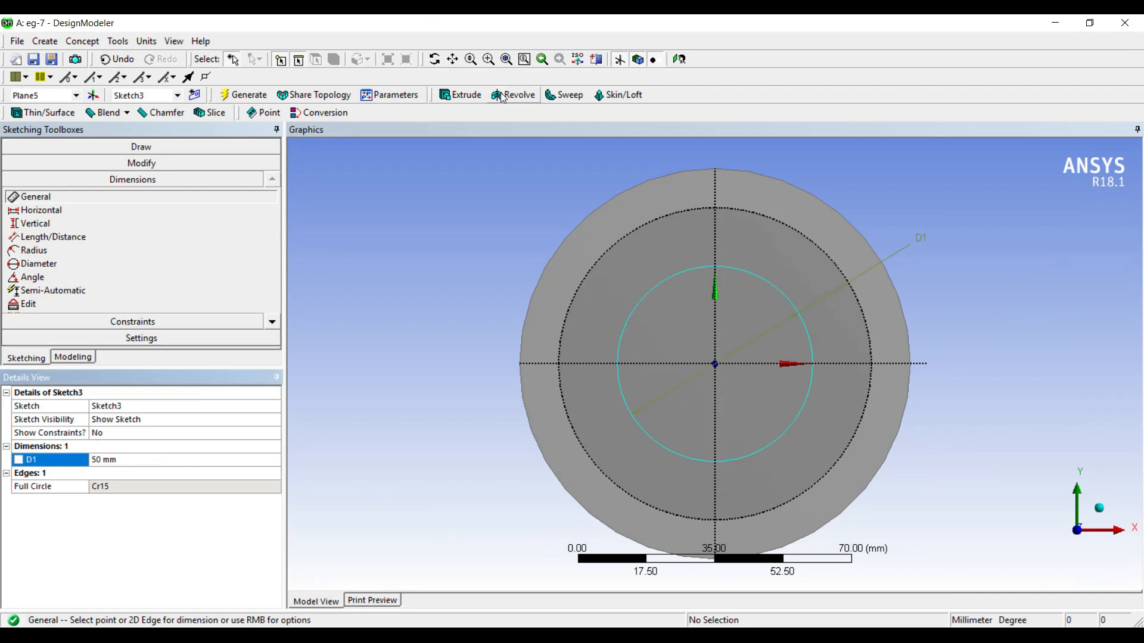
Extrude the 50 mm circle sketch to a depth of 500 mm from the end face, adding material
left_click(465, 97)
scroll(542, 267, "down", 2)
middle_click_drag(596, 340, 726, 338)
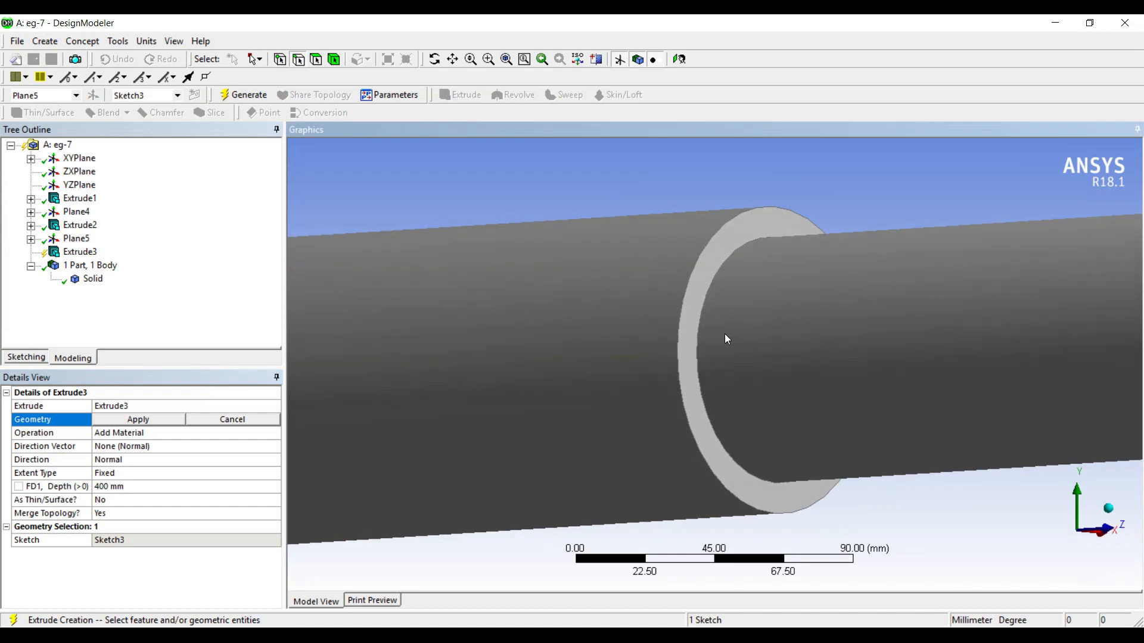
scroll(726, 339, "down", 1)
left_click(125, 422)
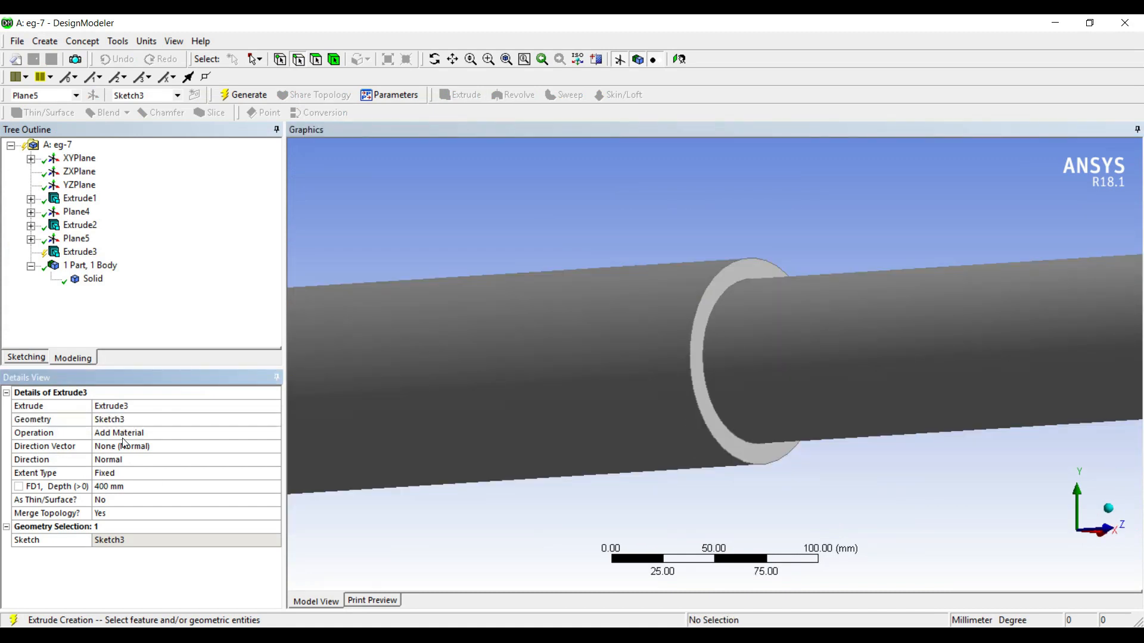
left_click(115, 487)
type("500")
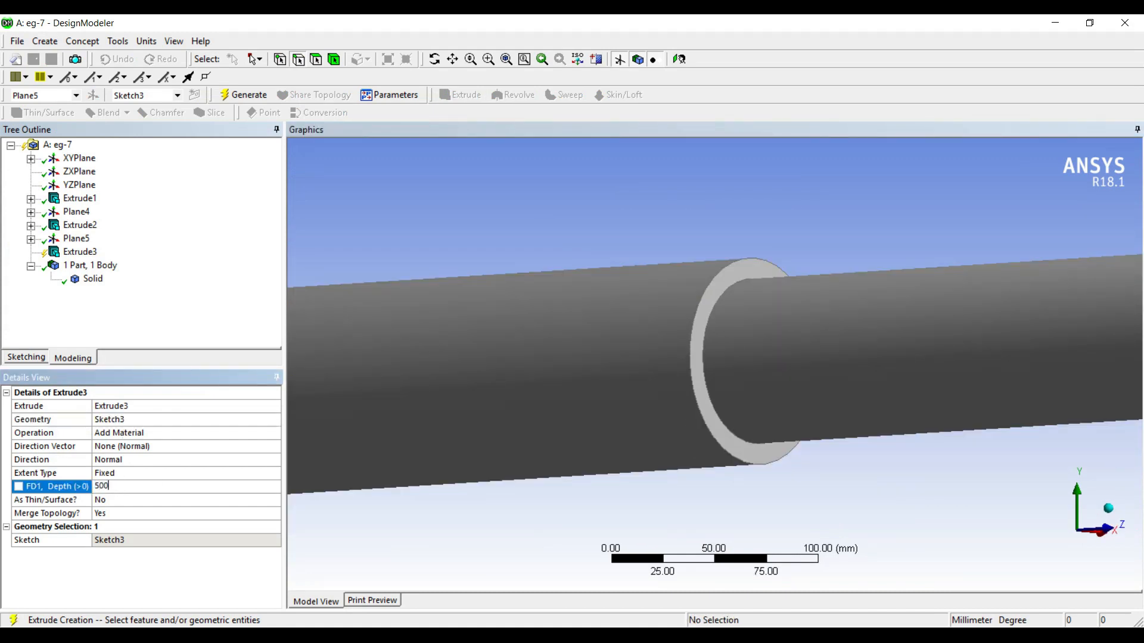
key("Return")
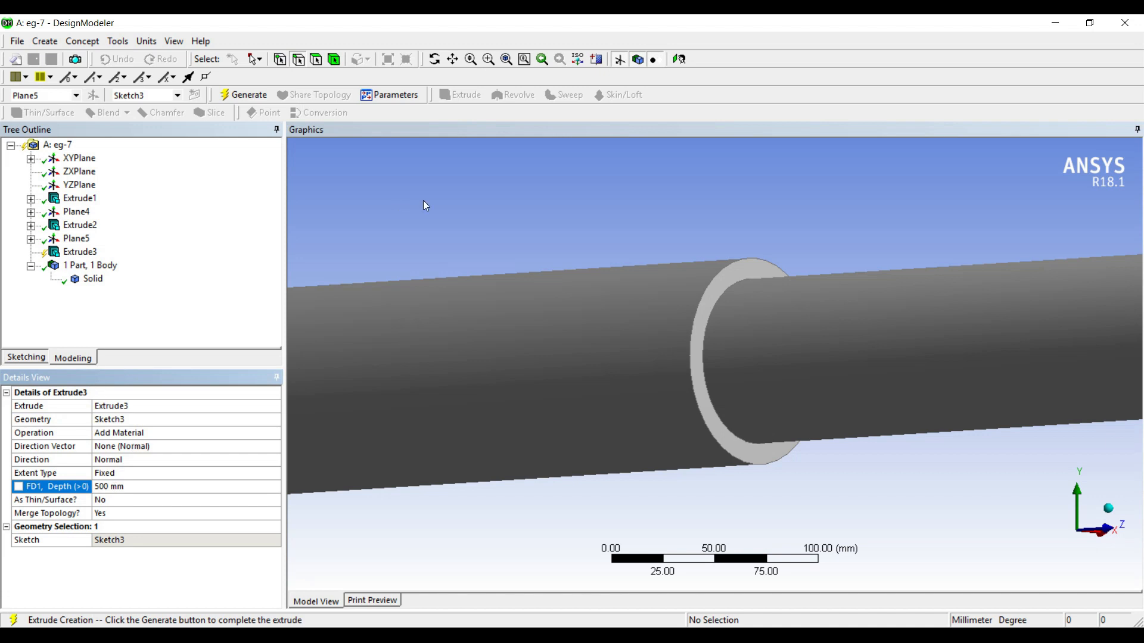
scroll(784, 342, "down", 2)
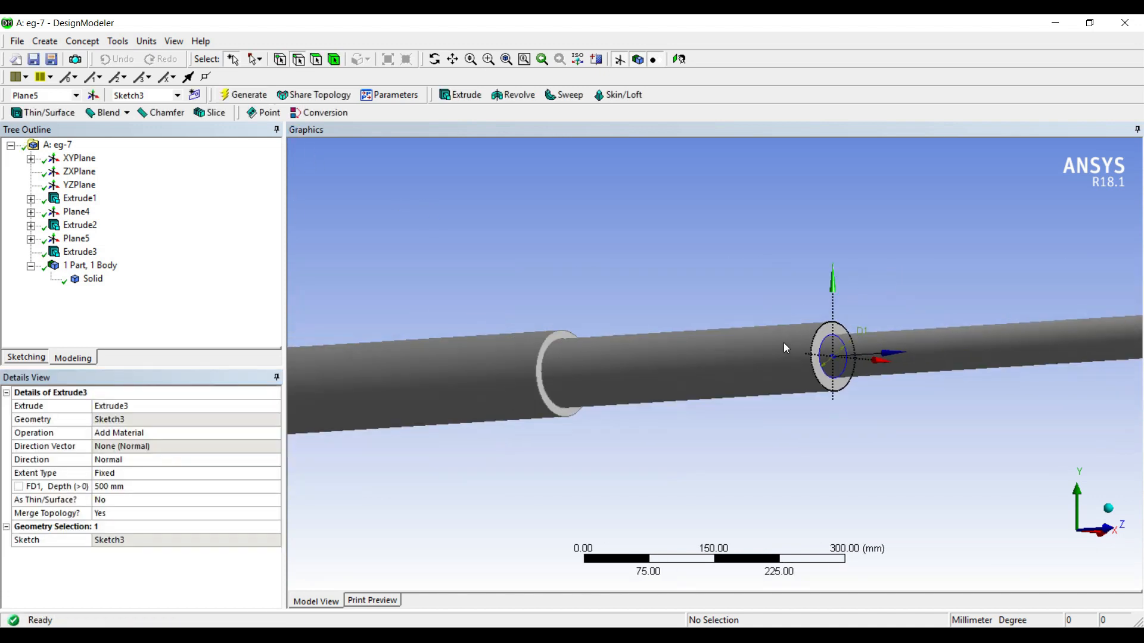
middle_click_drag(707, 401, 804, 352)
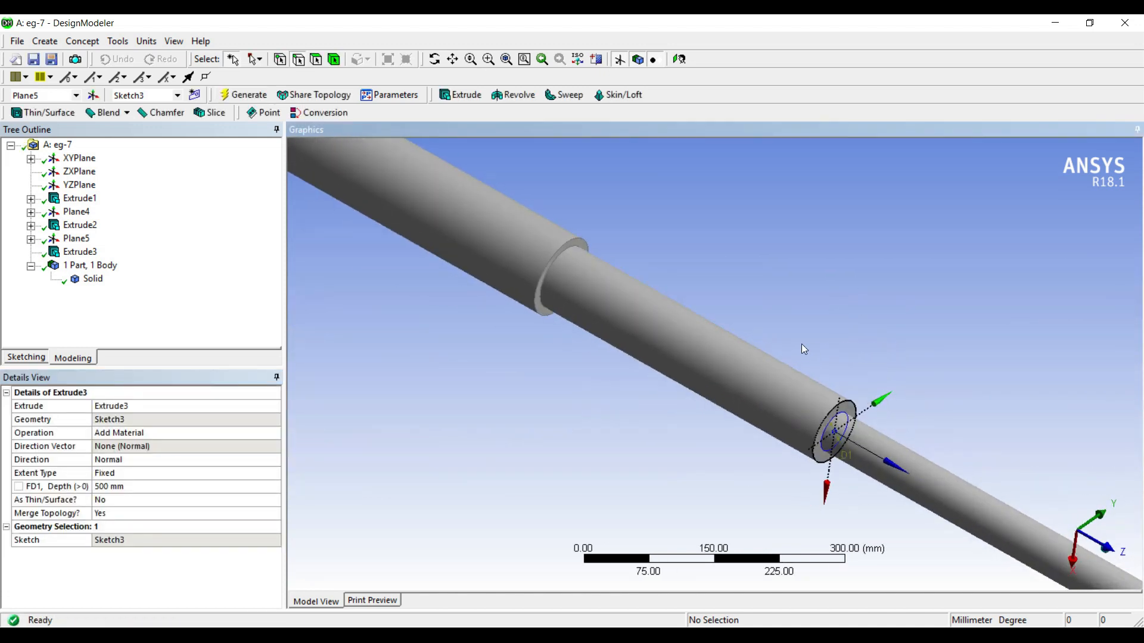
Switch from DesignModeler to Workbench and open the eg-7 system's Model in Mechanical
left_click(1055, 23)
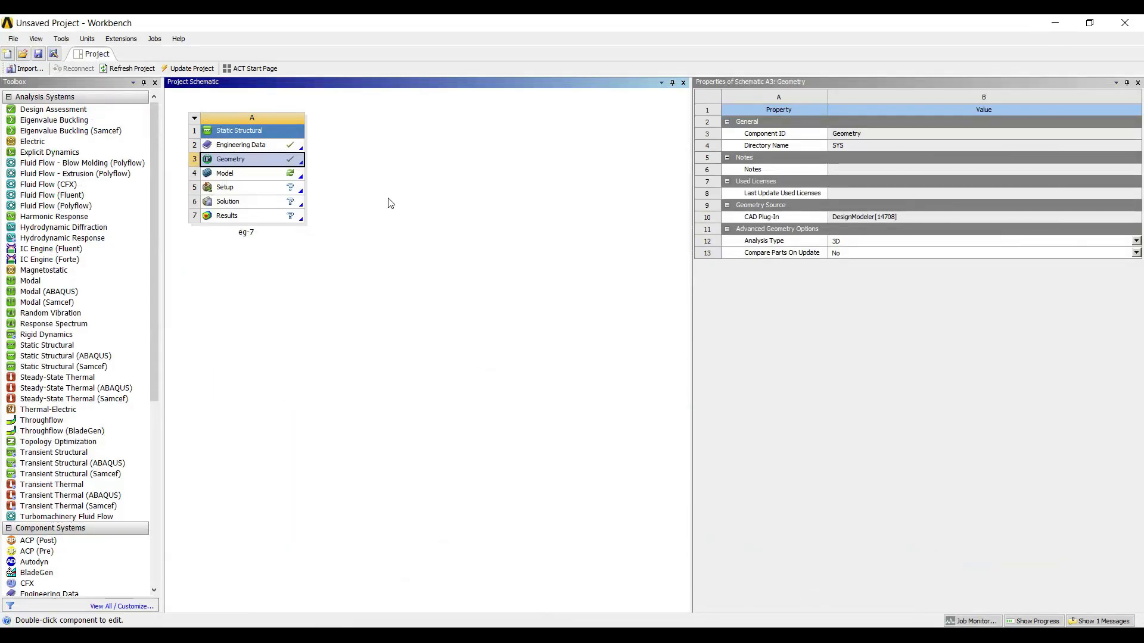
double_click(265, 173)
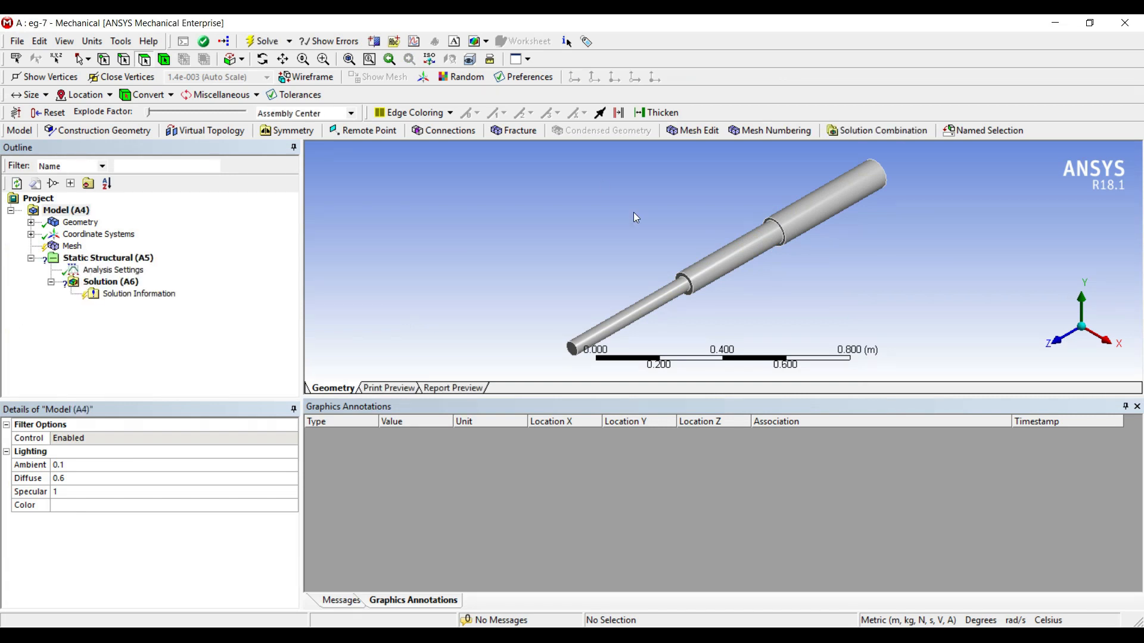
middle_click_drag(591, 317, 643, 292)
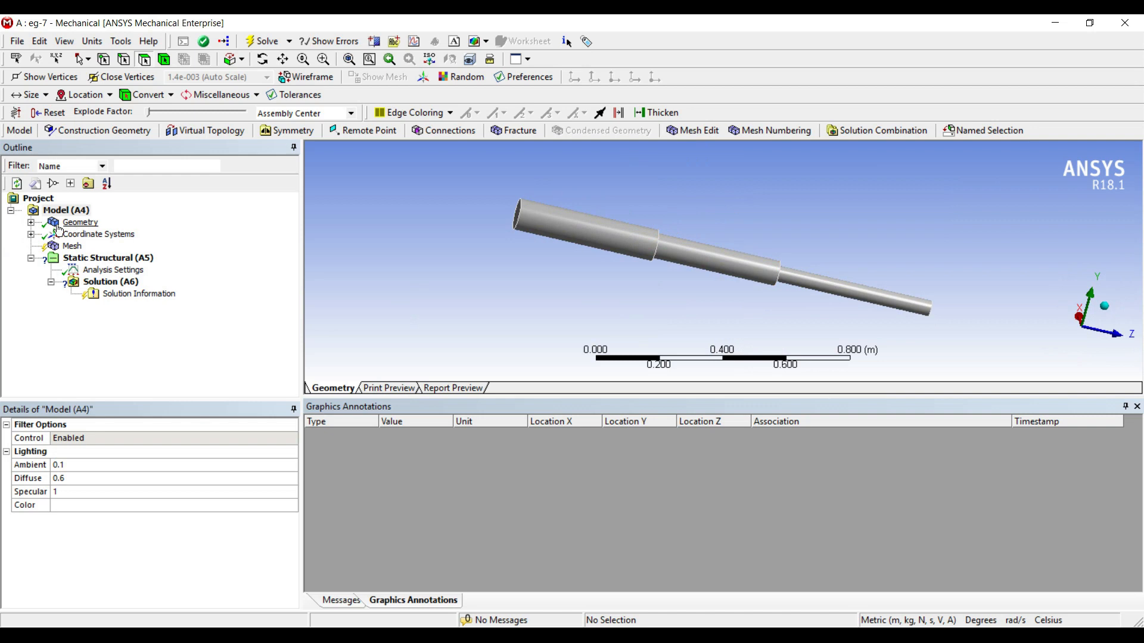
Start a new material from the shaft solid's material assignment, continuing to Engineering Data in Workbench
left_click(30, 223)
left_click(91, 234)
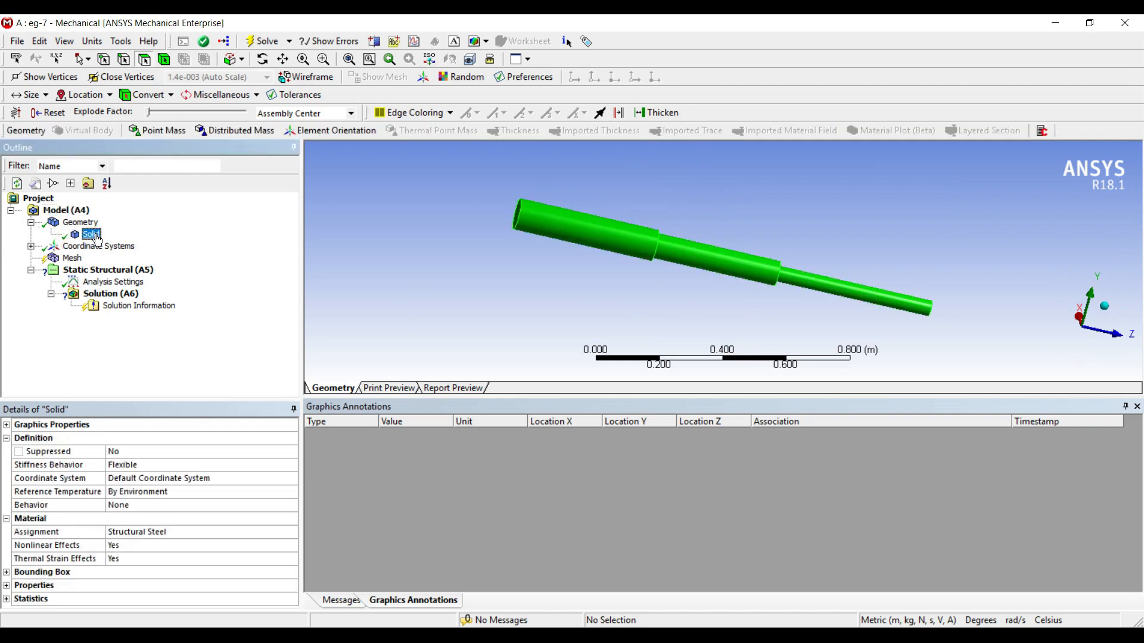
left_click(178, 536)
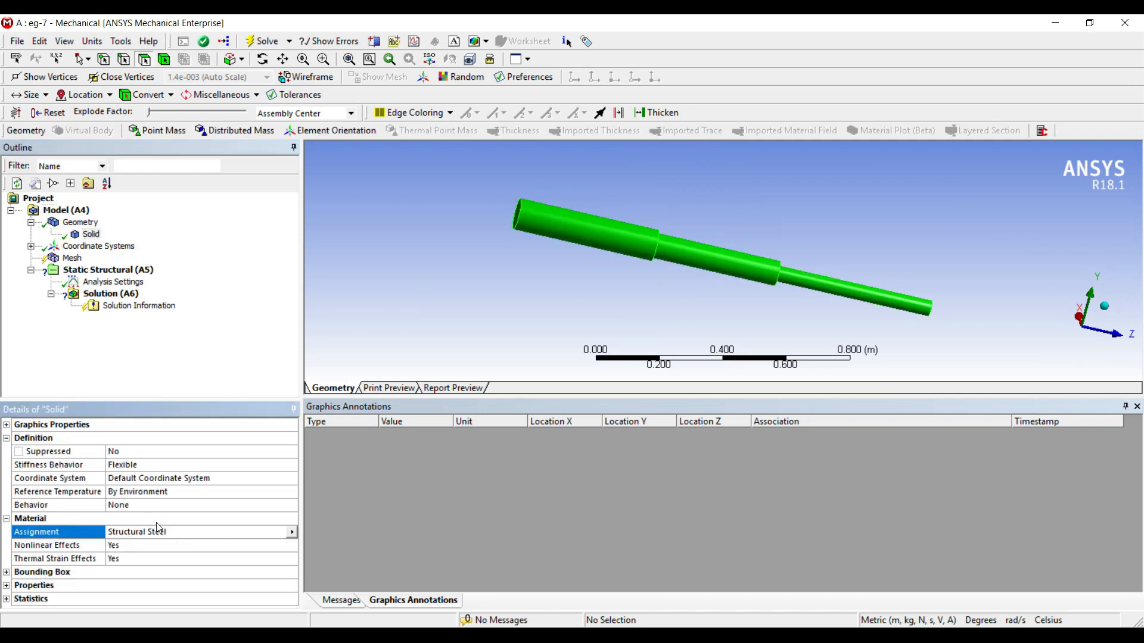
left_click(291, 534)
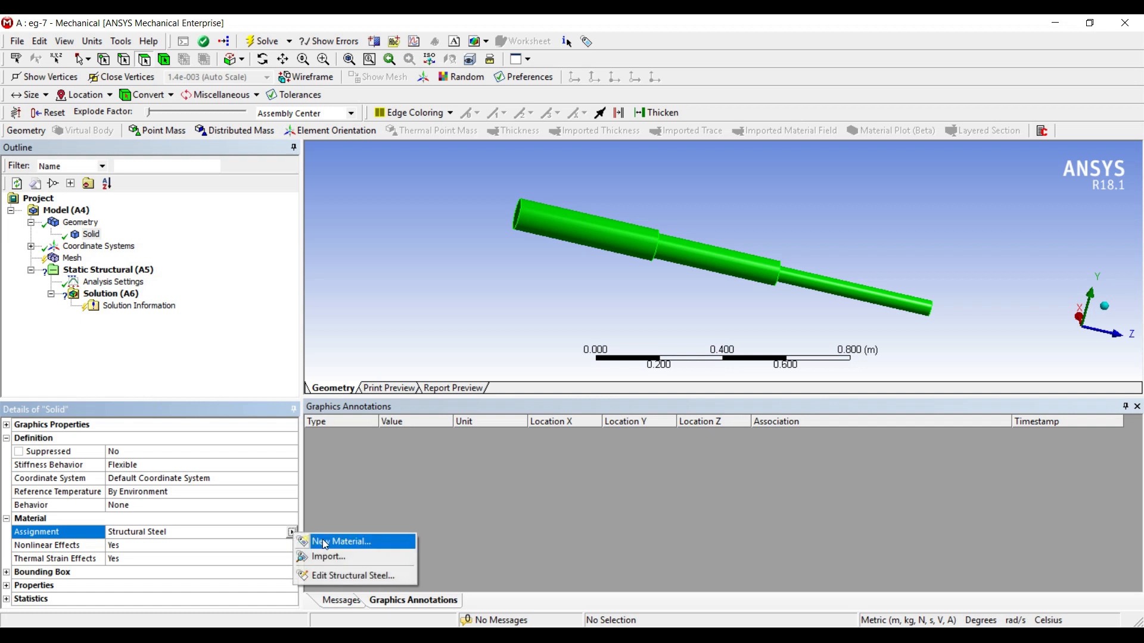
left_click(325, 543)
left_click(569, 340)
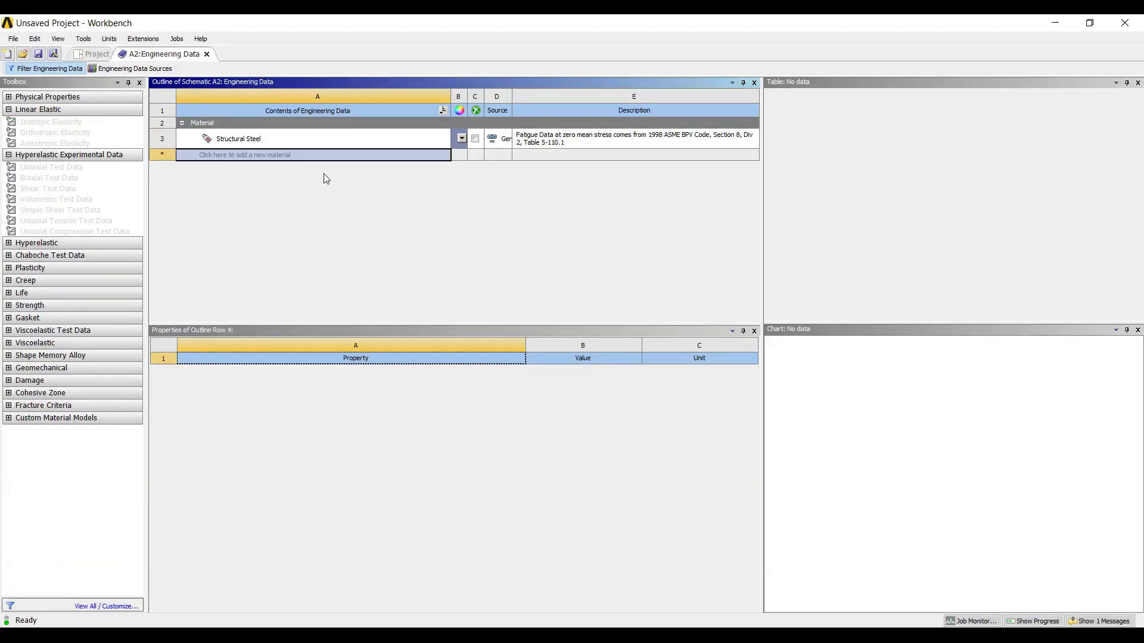
Add a new material named m1 and give it the Isotropic Elasticity property
left_click(269, 160)
type("m1")
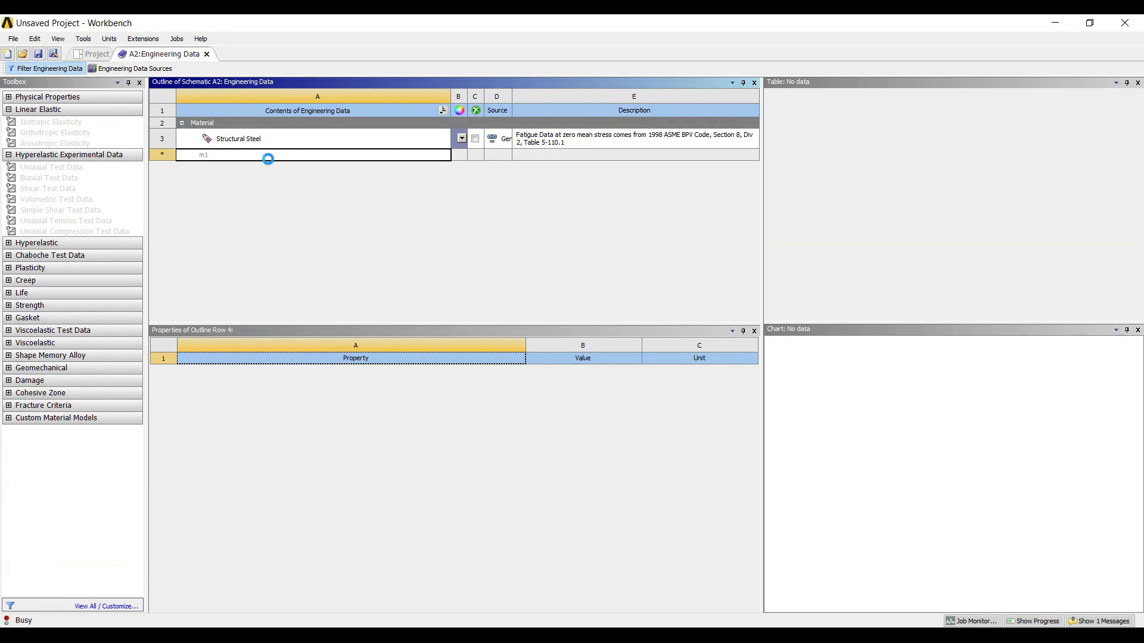
key("Return")
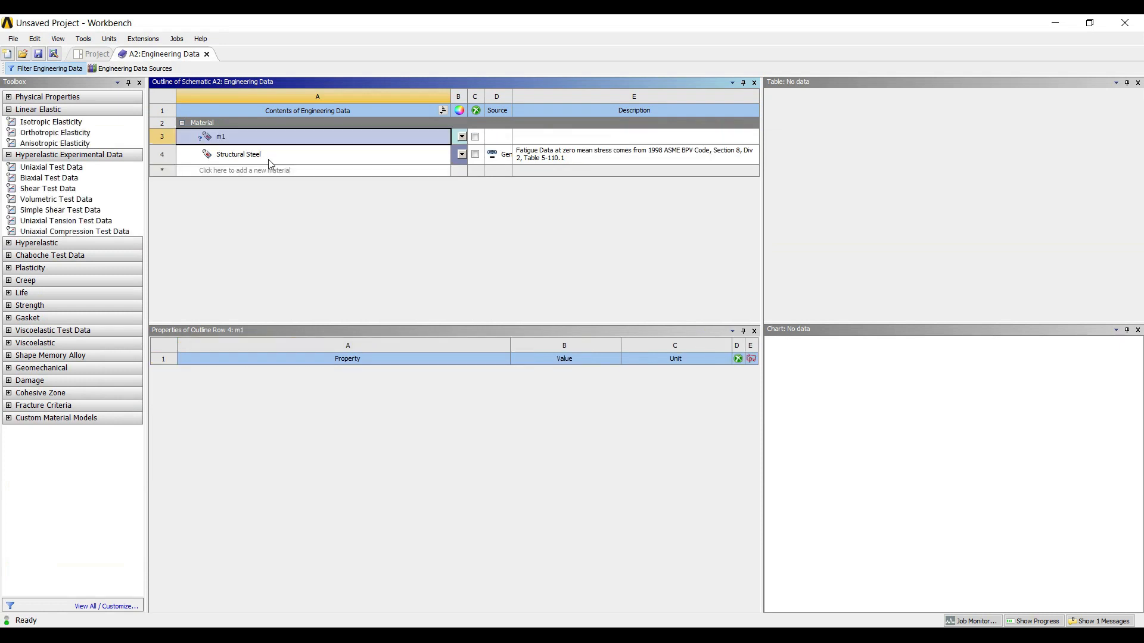
double_click(40, 125)
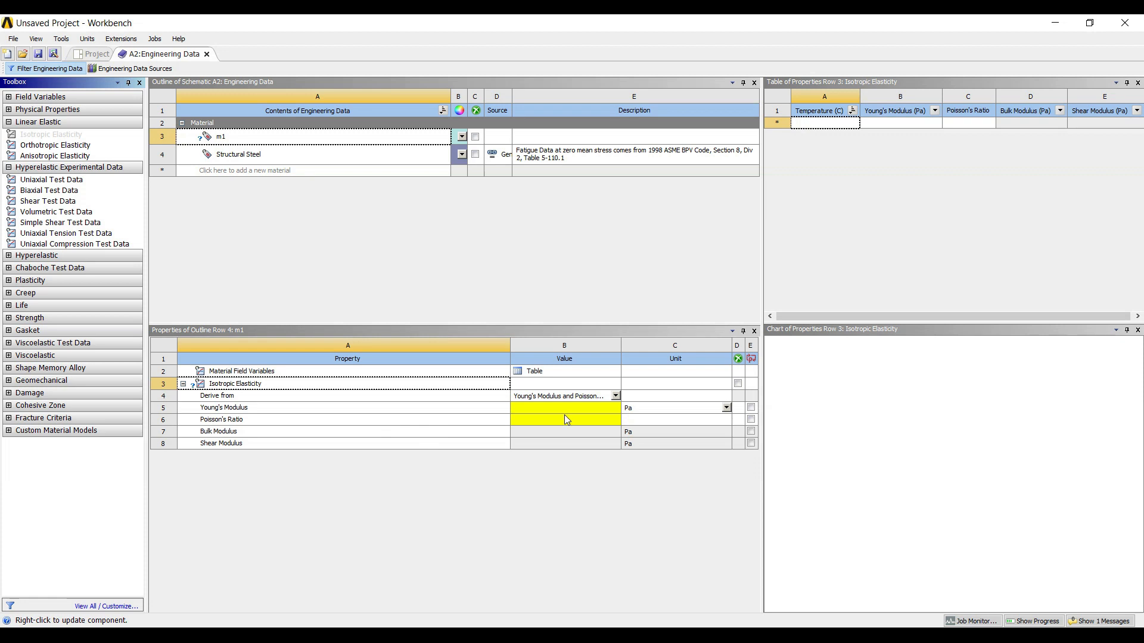
Derive m1's elasticity from Shear Modulus and Poisson's Ratio, and set its shear modulus to 100e9 Pa
left_click(616, 396)
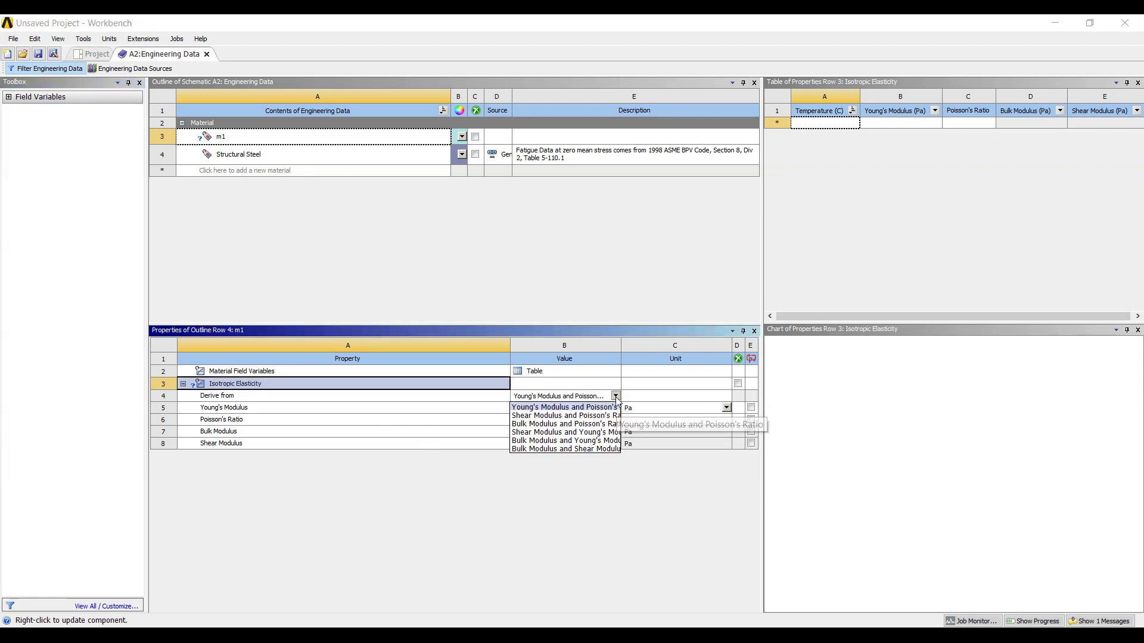
left_click(569, 416)
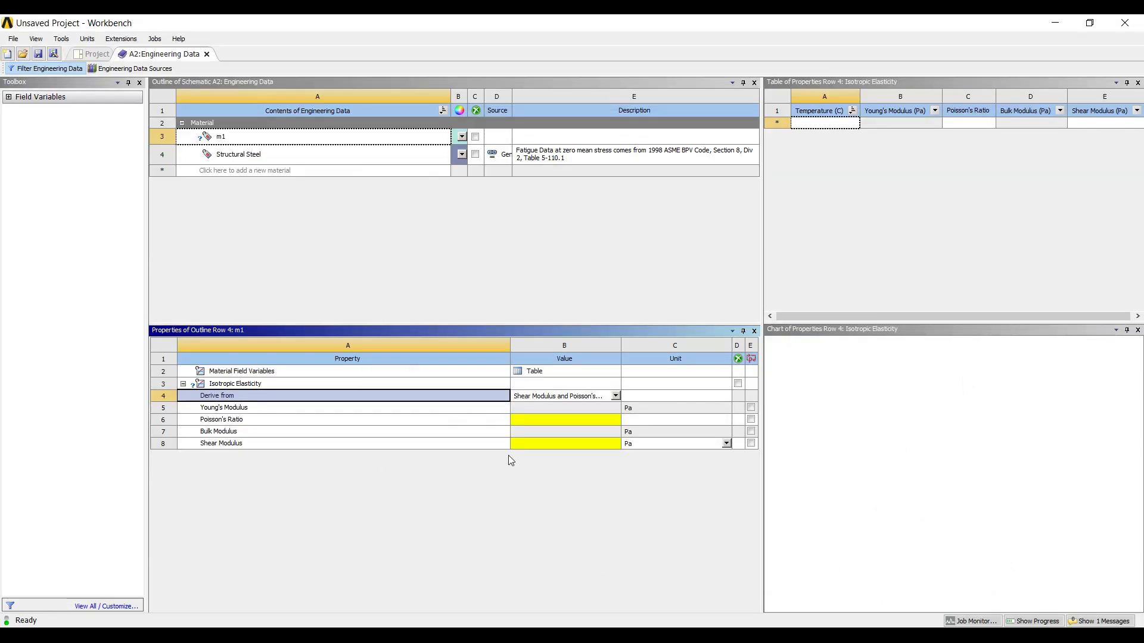
left_click(537, 444)
left_click(911, 122)
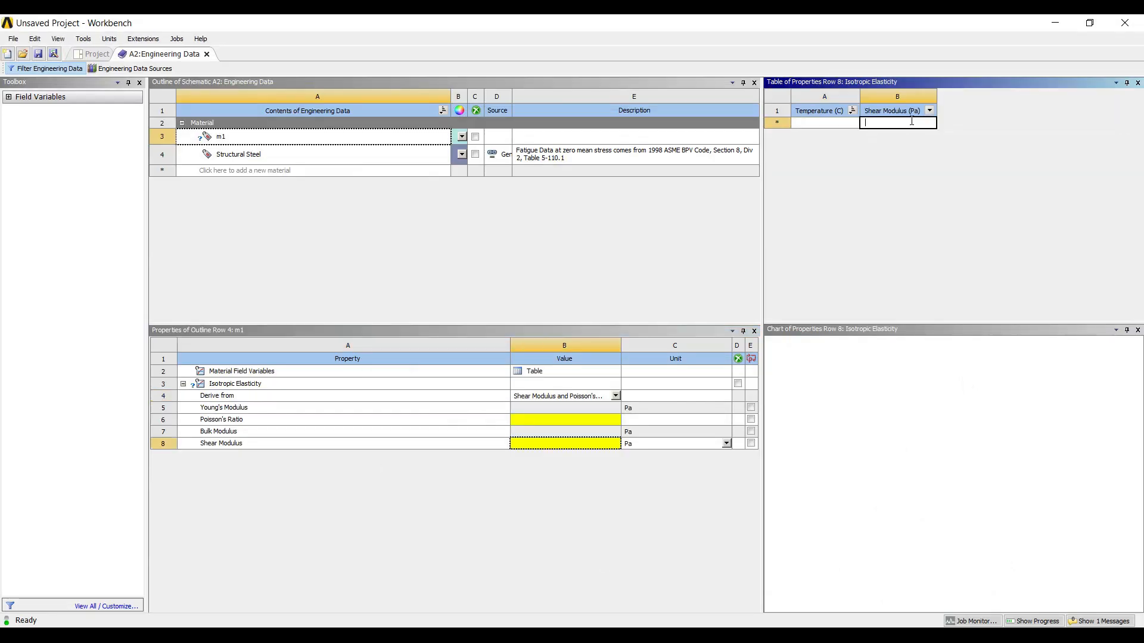
type("100e9")
key("Return")
Set m1's Poisson's ratio to 0.3 and return to the project schematic
left_click(526, 421)
type("0.3")
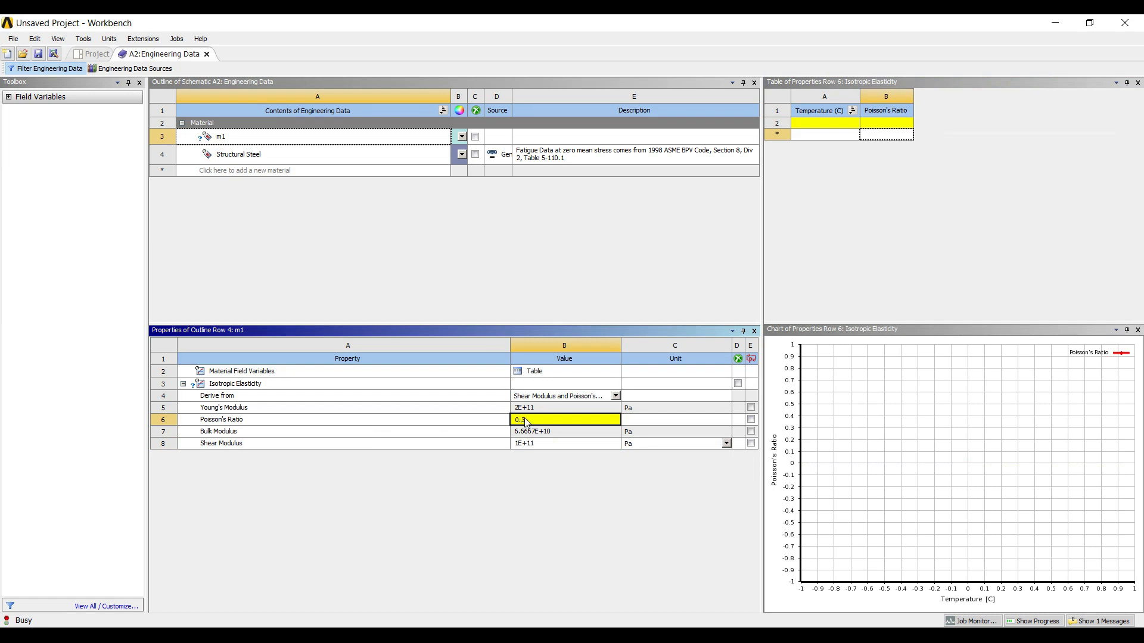
key("Return")
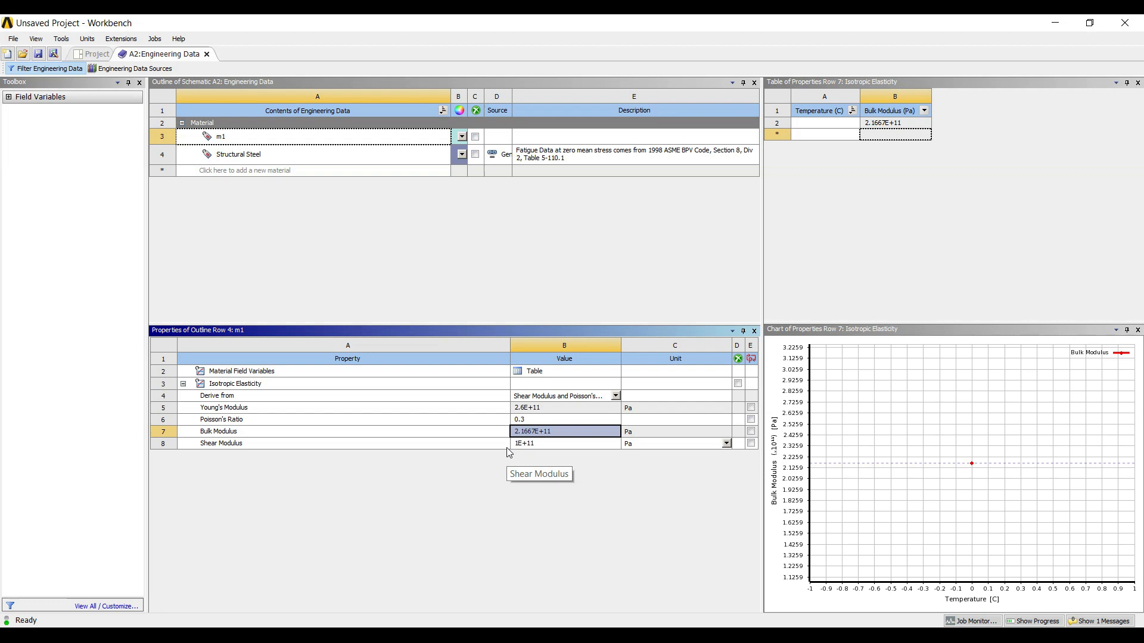
left_click(85, 55)
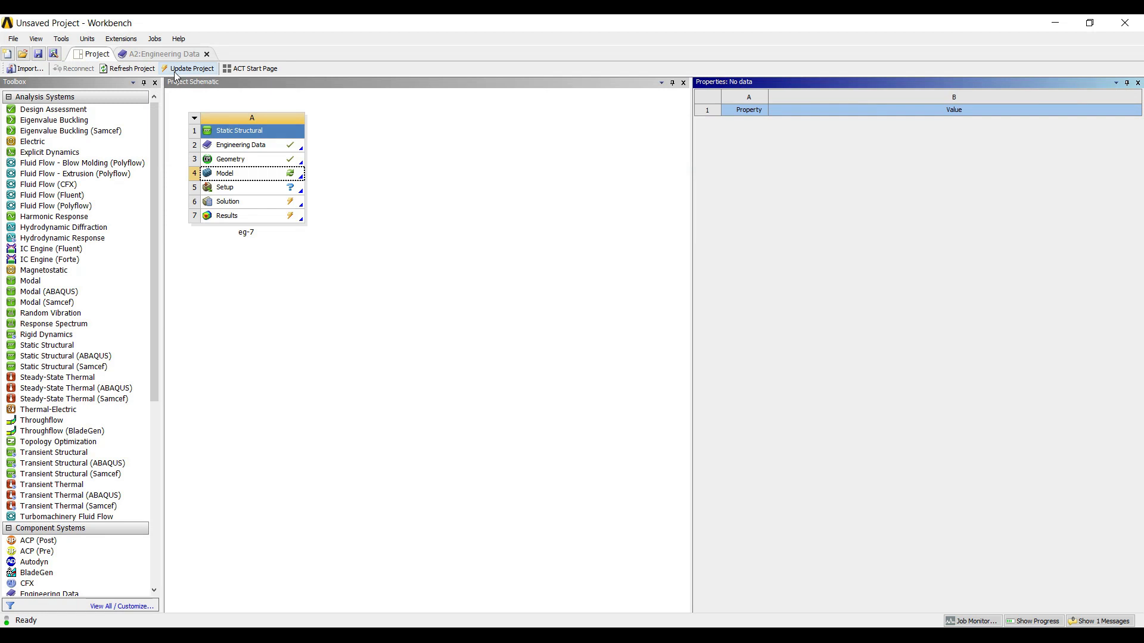
Refresh the project to bring in the new material, and assign m1 to the shaft solid in Mechanical
left_click(128, 69)
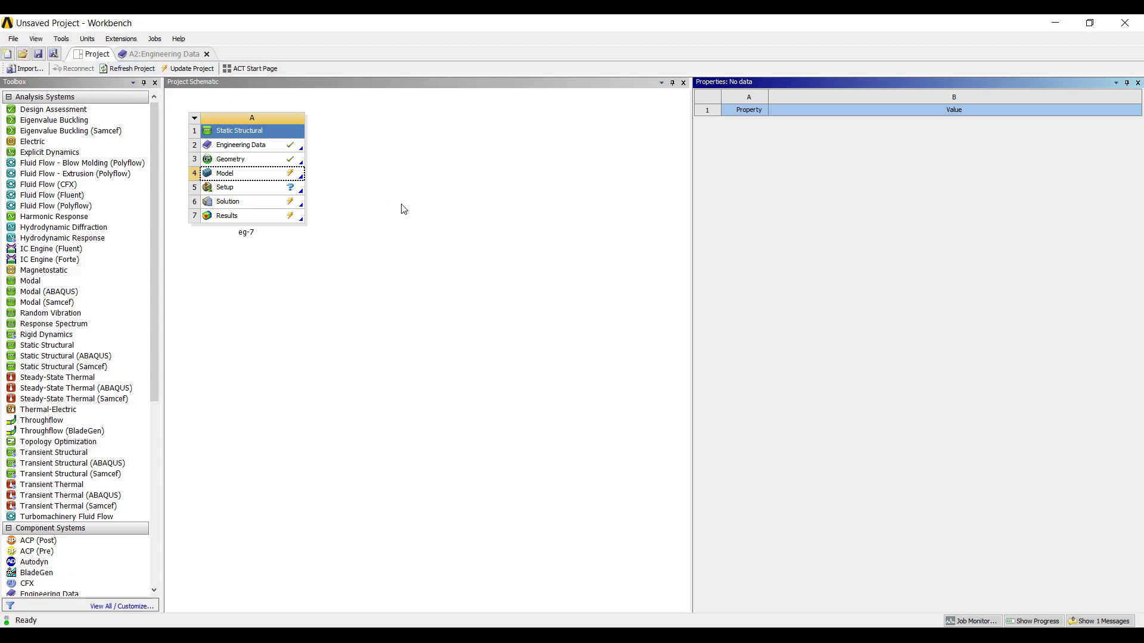
double_click(251, 178)
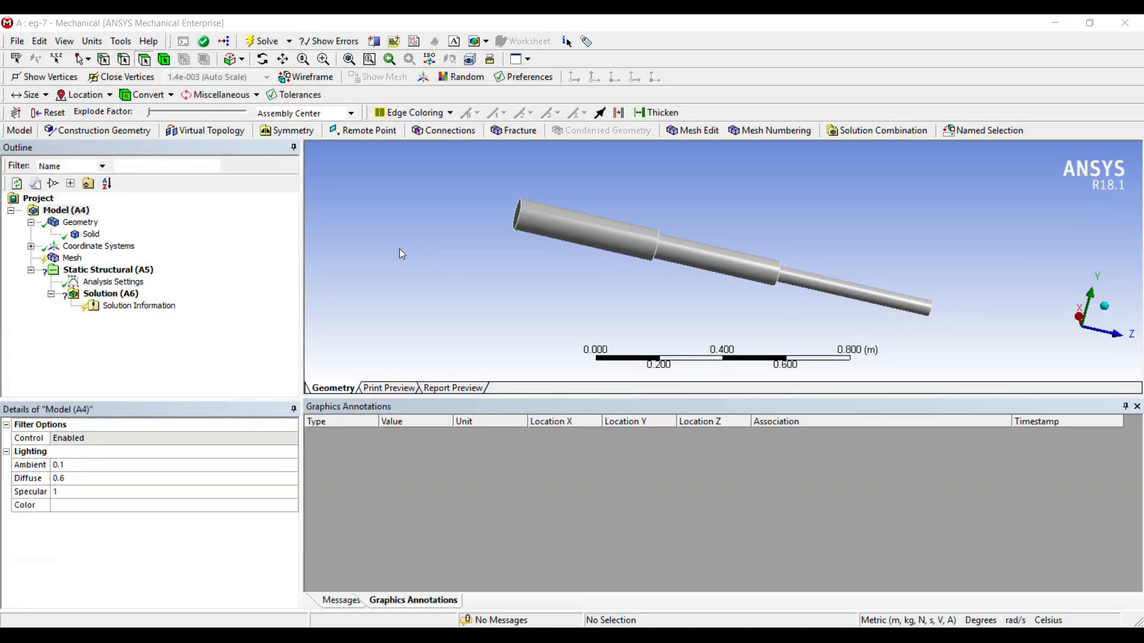
left_click(89, 236)
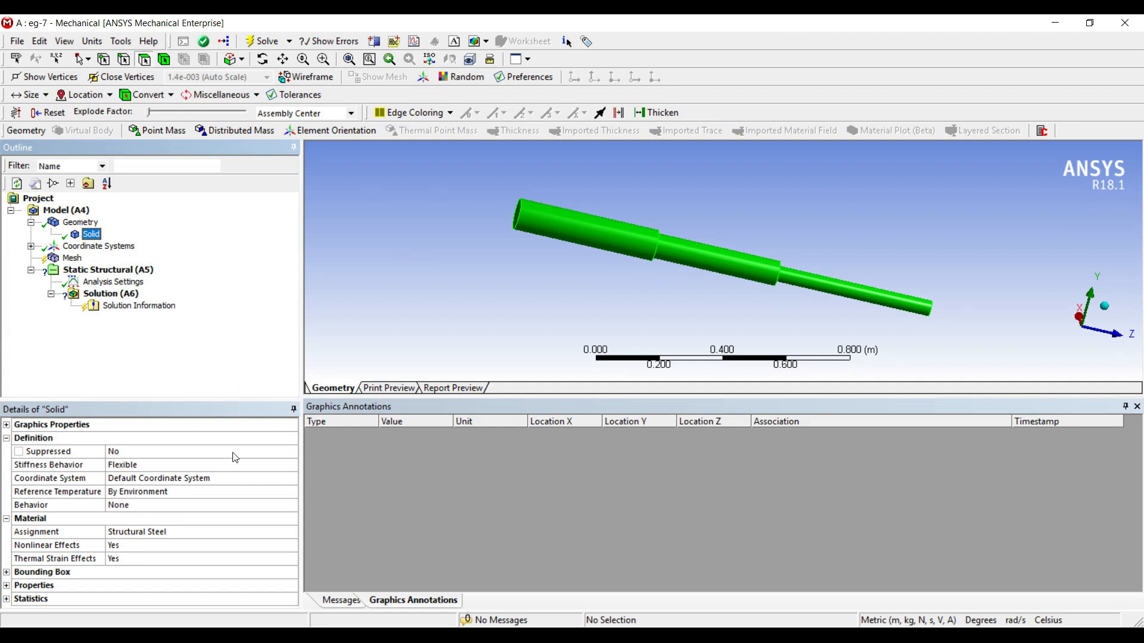
left_click(247, 532)
left_click(291, 532)
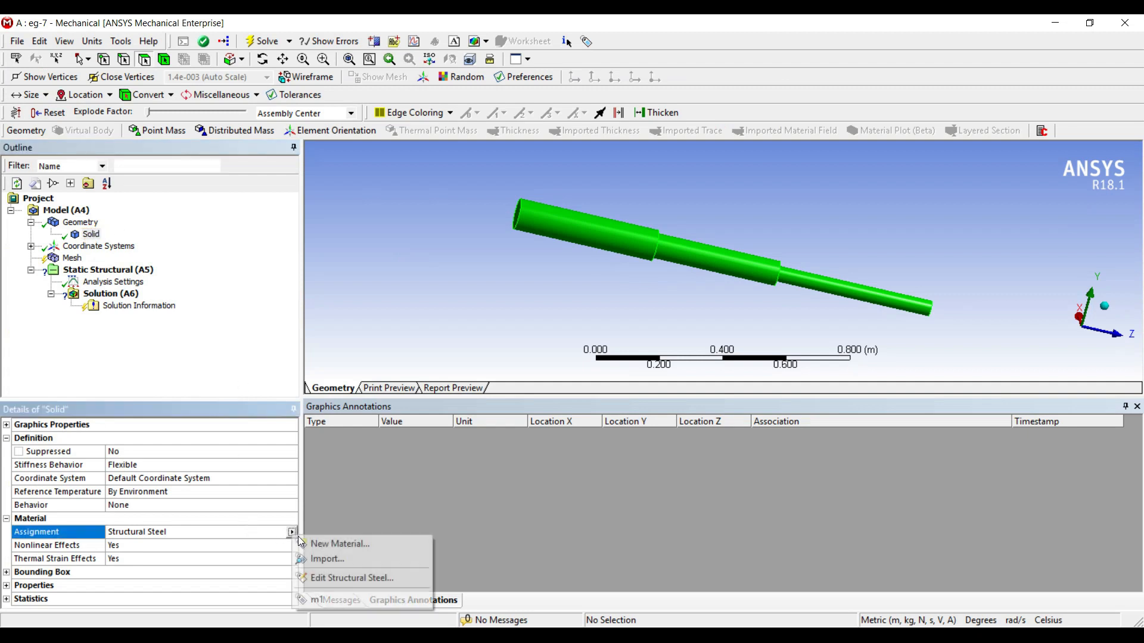
left_click(341, 599)
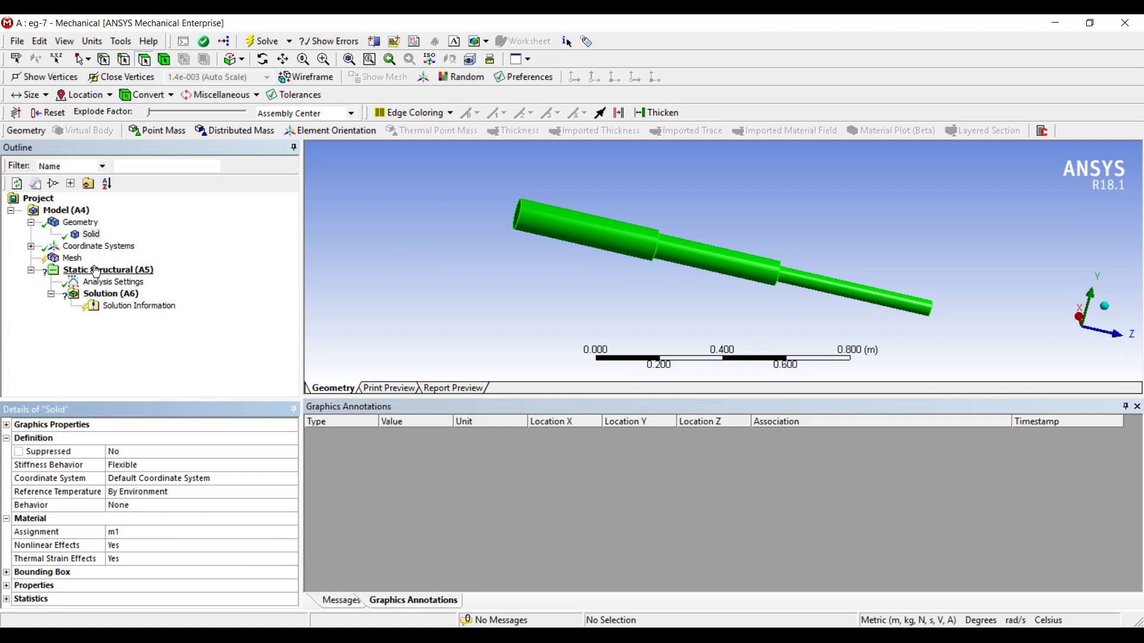
Set the mesh sizing's relevance center to Fine and generate the shaft mesh
left_click(72, 260)
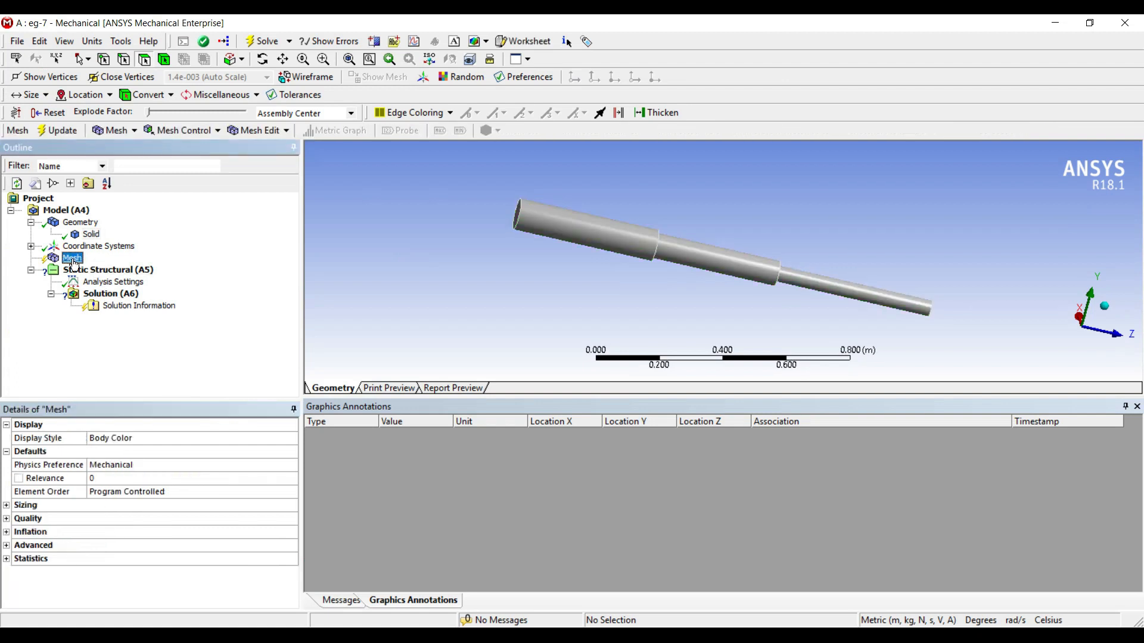
left_click(7, 506)
left_click(137, 532)
left_click(278, 532)
left_click(189, 563)
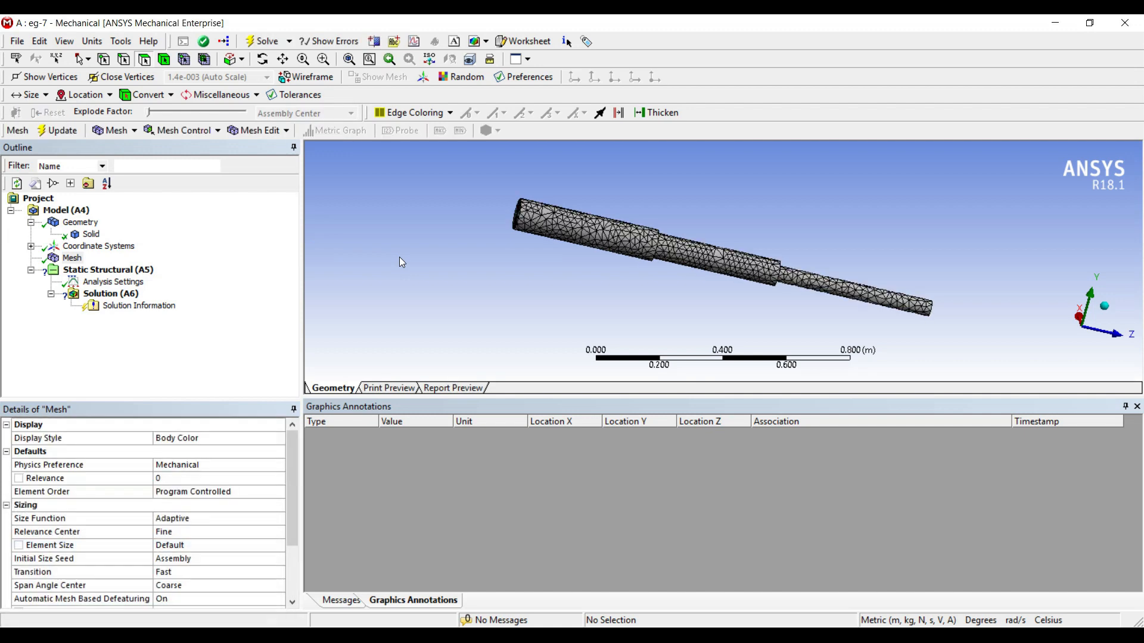
middle_click_drag(486, 217, 526, 256)
scroll(579, 249, "up", 2)
scroll(579, 249, "up", 2)
middle_click_drag(536, 266, 454, 275)
scroll(454, 275, "down", 1)
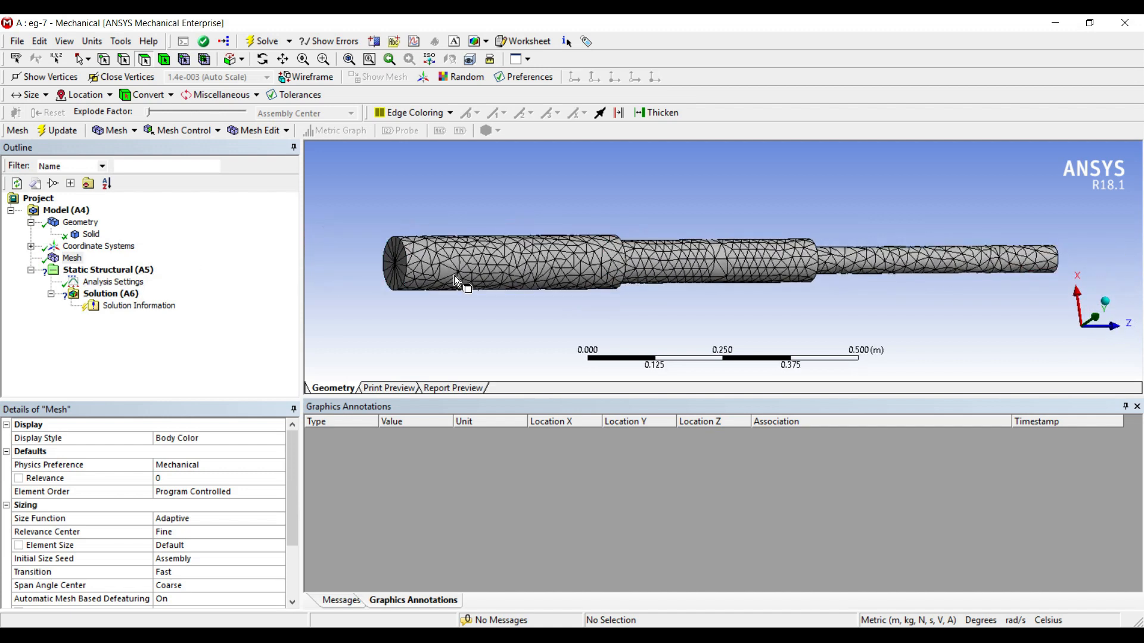
Add a fixed support to the end face of the shaft's largest-diameter section
left_click(129, 270)
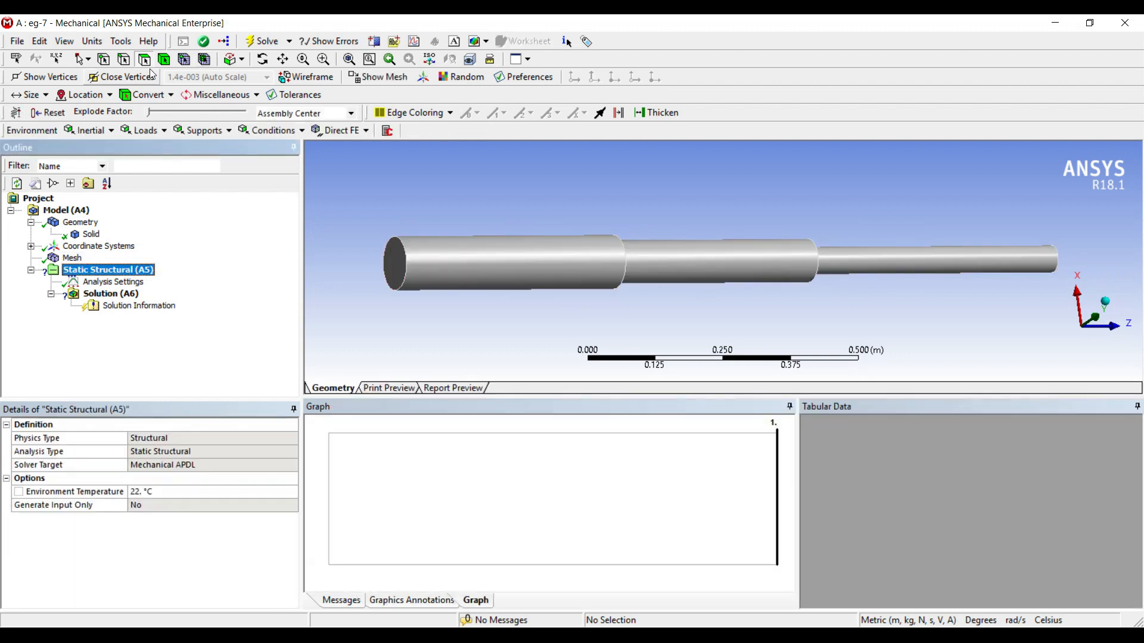
left_click(399, 270)
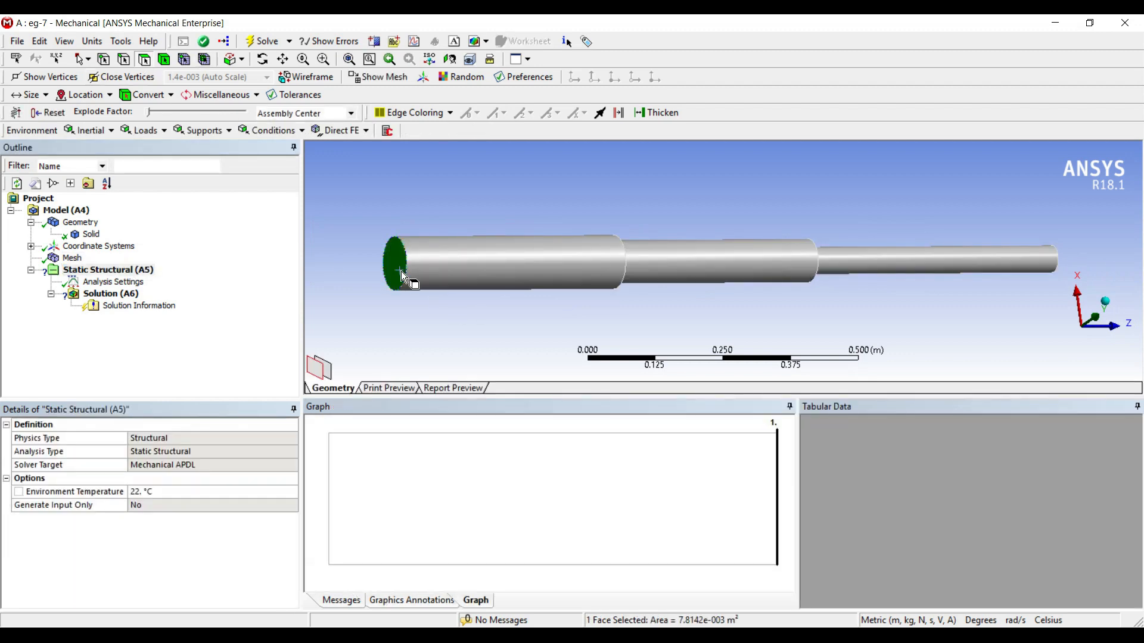
right_click(398, 267)
mouse_move(426, 277)
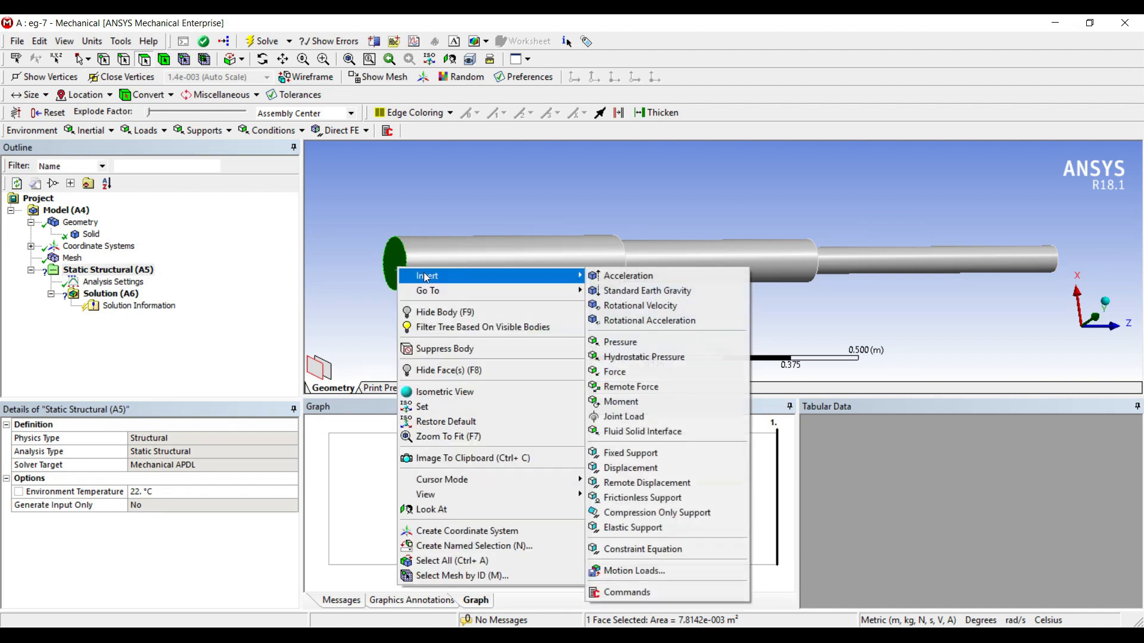
left_click(666, 453)
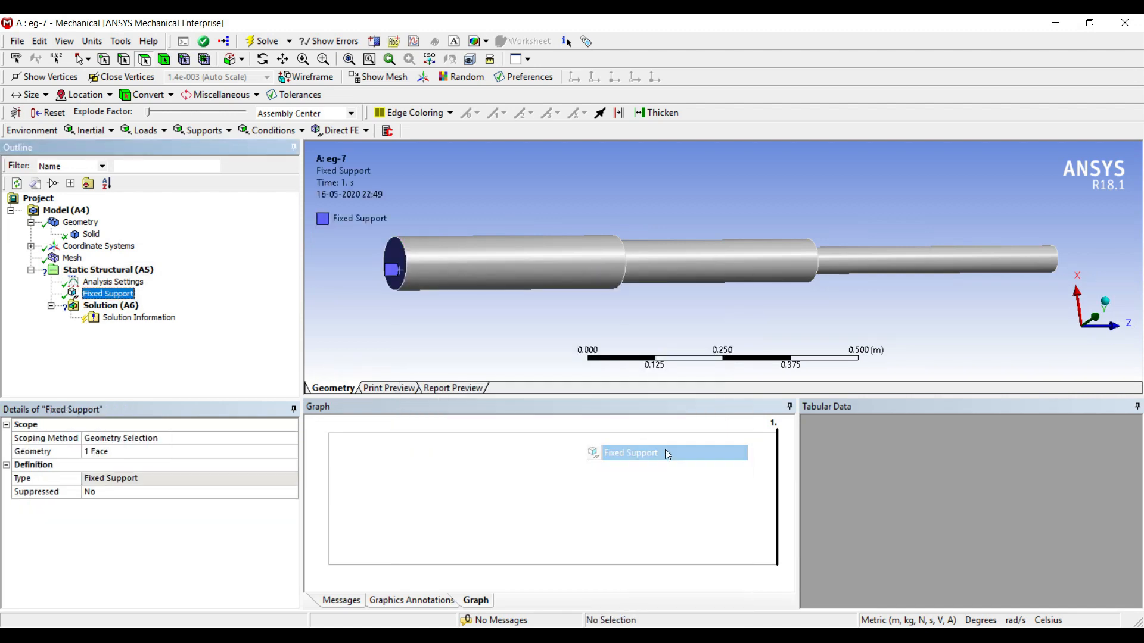
Add a fixed support to the opposite end face, on the smallest-diameter section
middle_click_drag(852, 252, 755, 277)
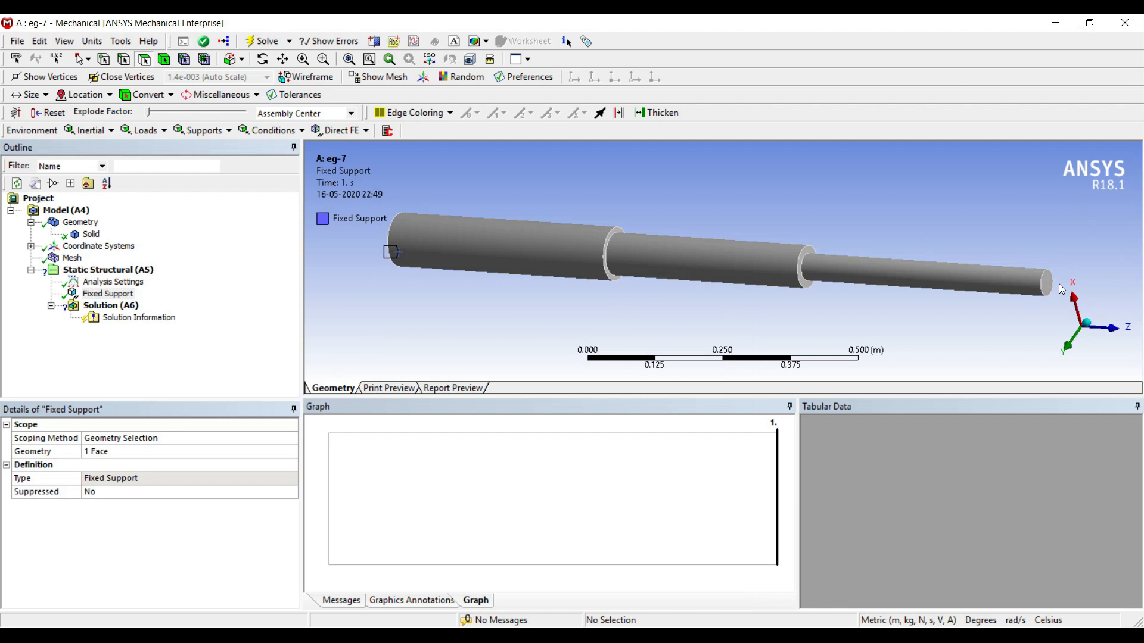
left_click(1048, 284)
right_click(1048, 287)
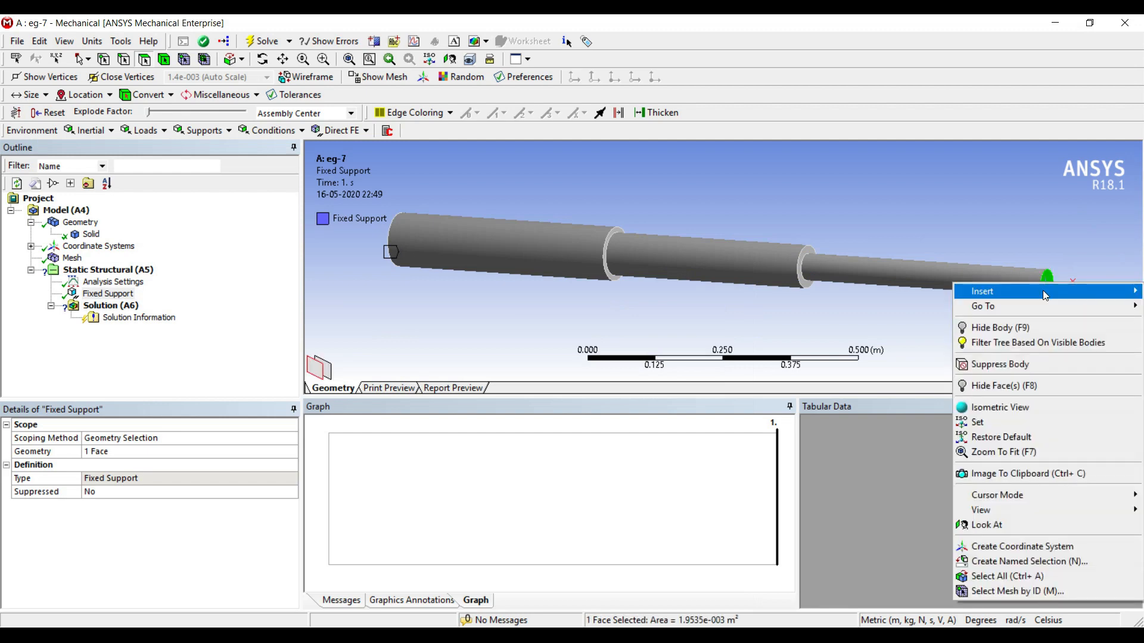
mouse_move(1049, 290)
left_click(885, 465)
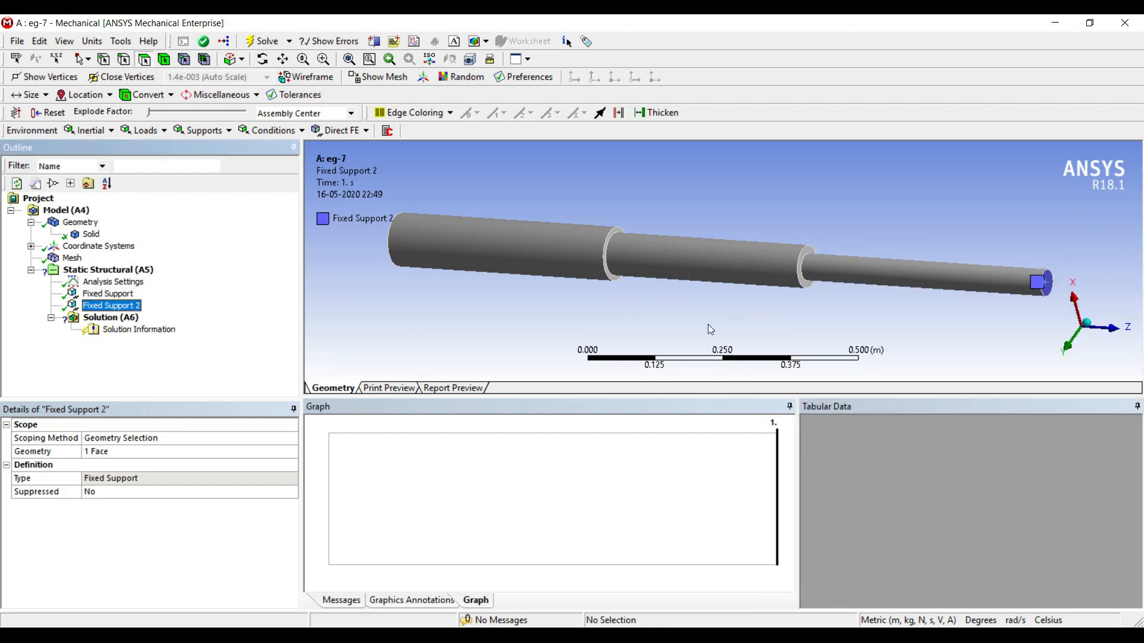
Apply a 3000 N-m moment to the annular step face between the 100 mm and 80 mm sections, consulting the problem sketch for the torque
scroll(709, 321, "up", 3)
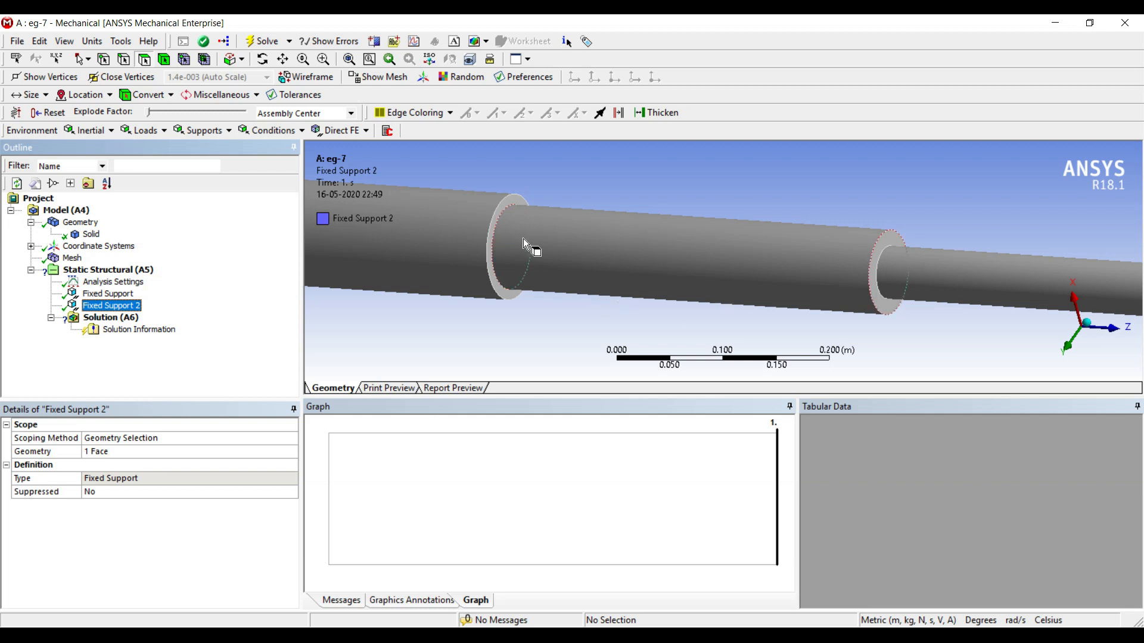
left_click(494, 224)
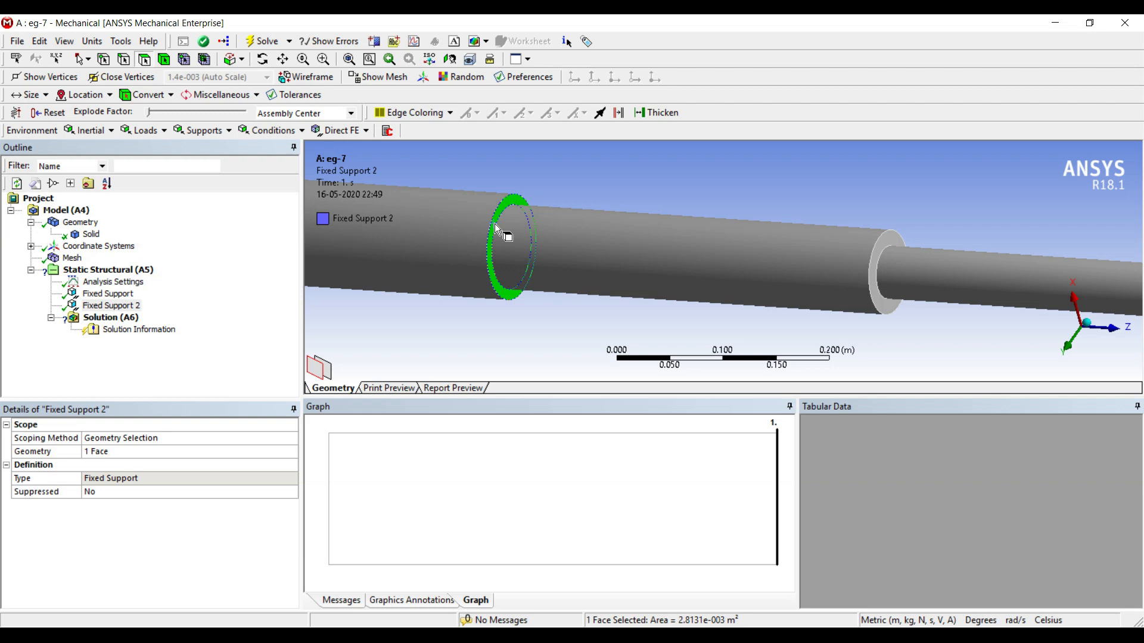
right_click(494, 223)
mouse_move(512, 235)
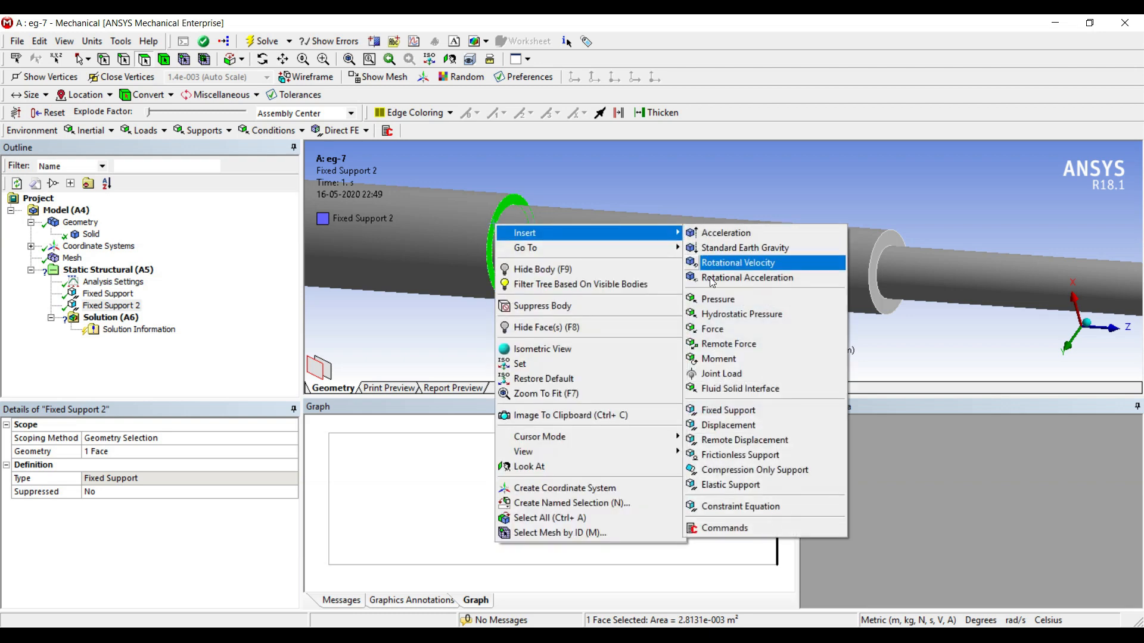
left_click(723, 358)
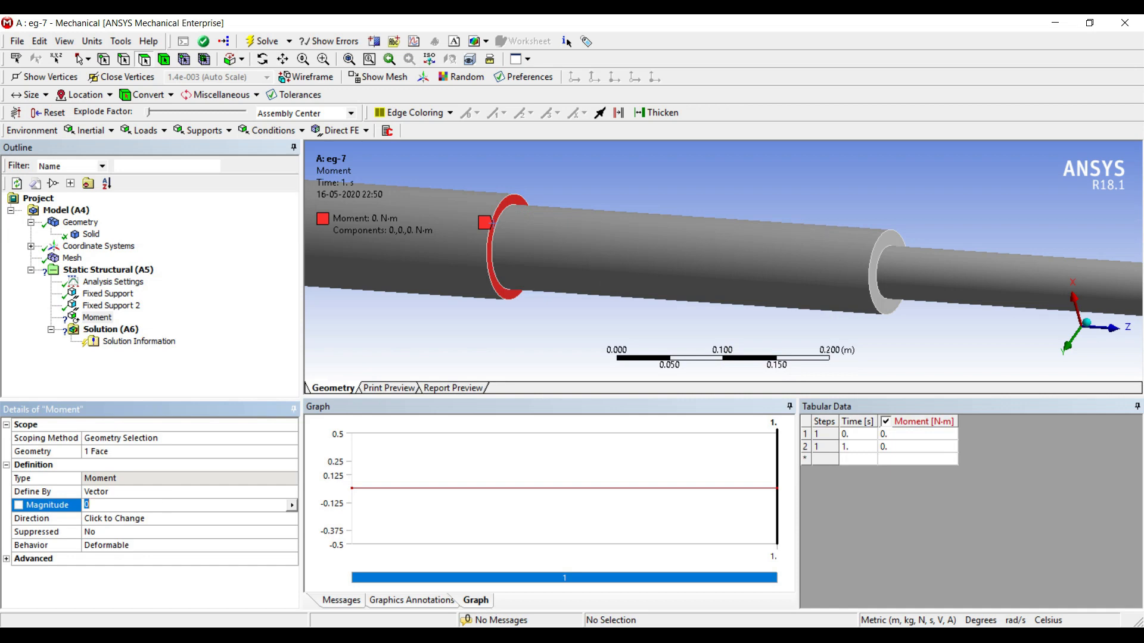
key("alt+Tab")
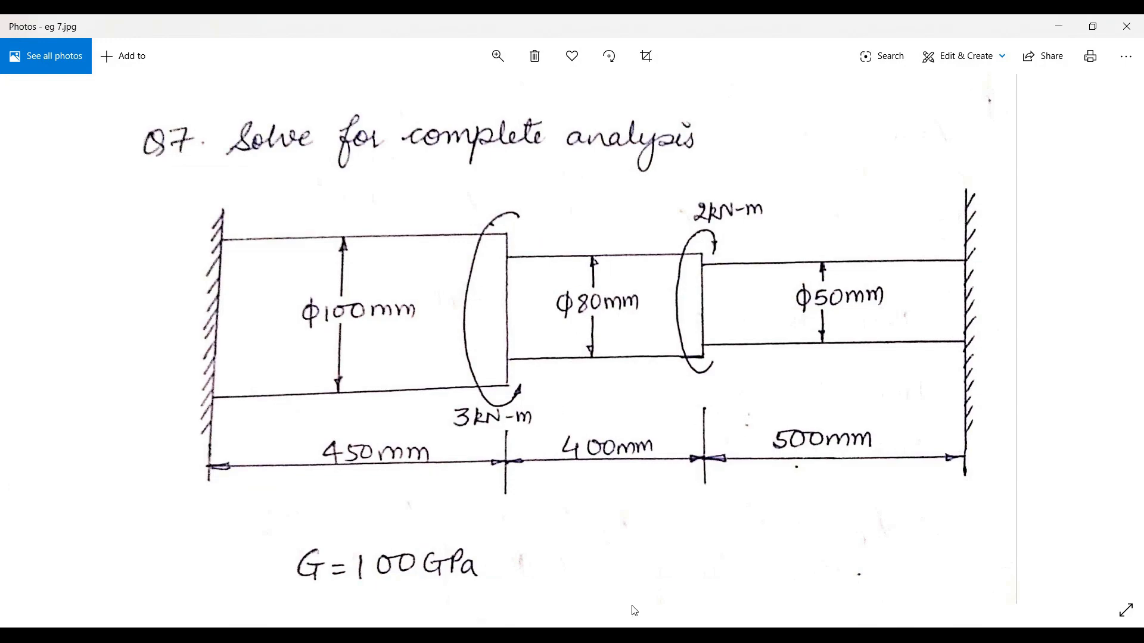
key("alt+Tab")
left_click(148, 505)
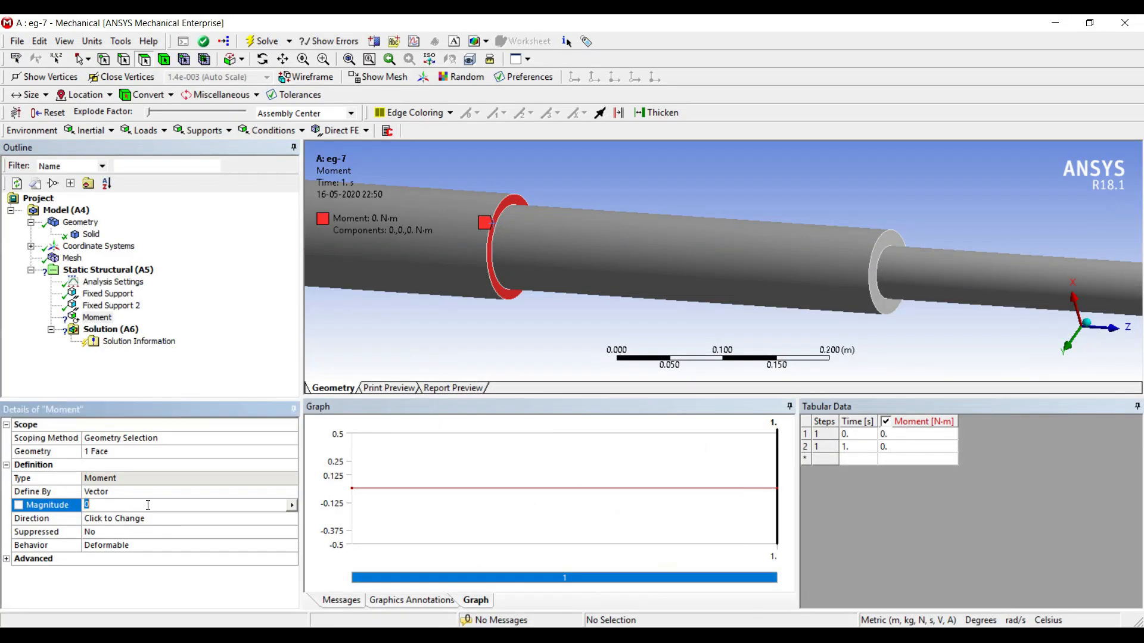
type("3000")
key("Return")
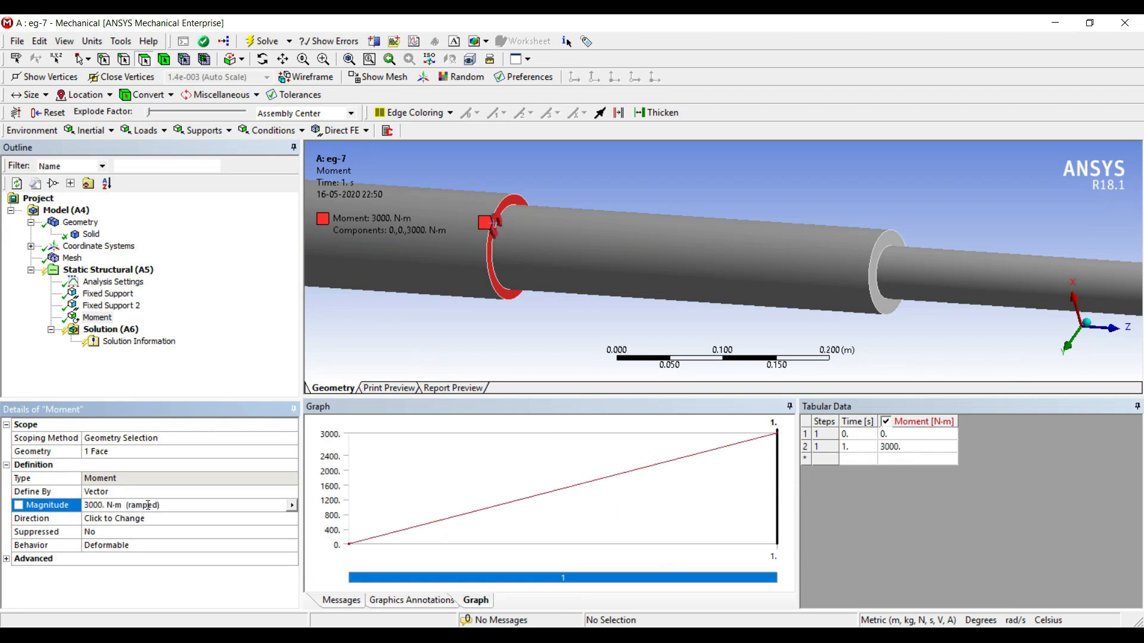
Define the 3000 N-m moment's direction along the shaft axis in positive Z
left_click(127, 519)
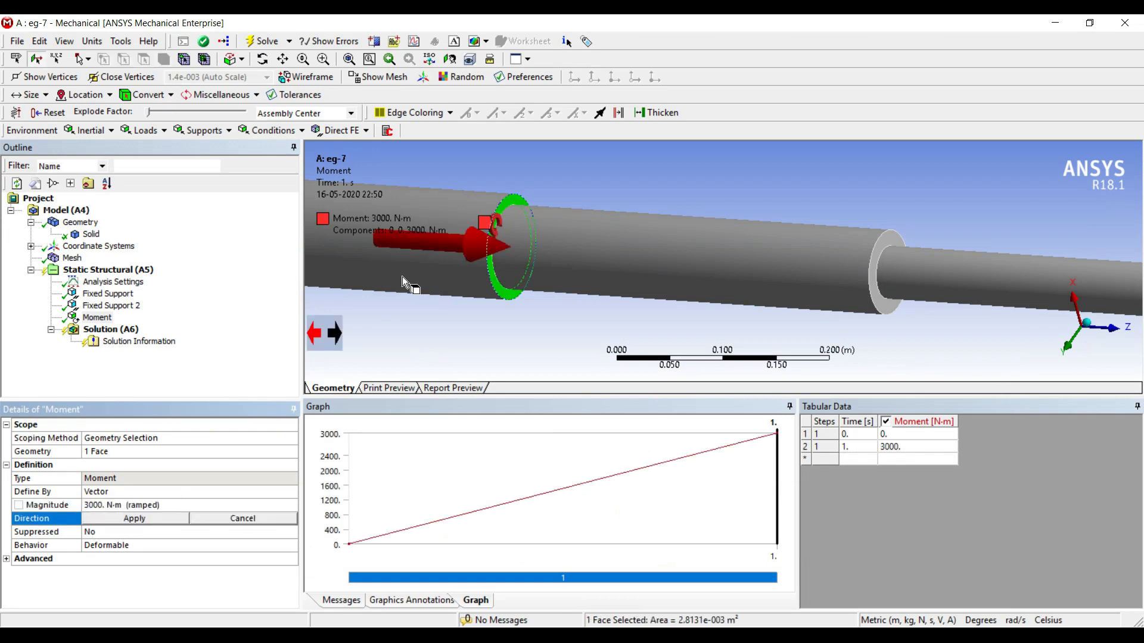
scroll(518, 260, "up", 3)
middle_click_drag(380, 230, 412, 149)
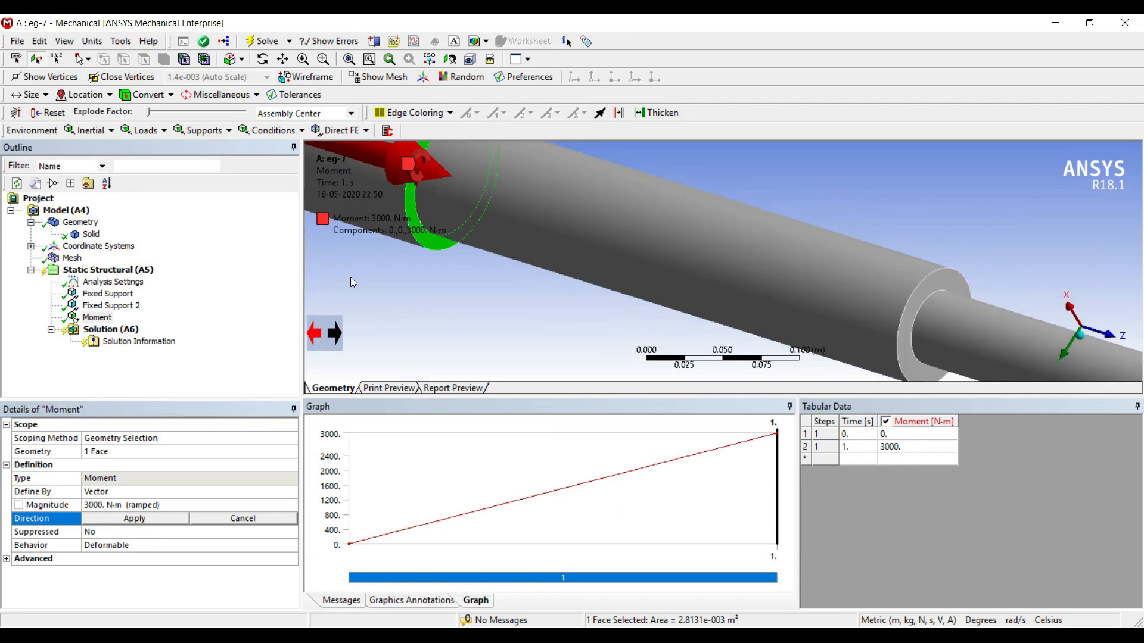
left_click(140, 518)
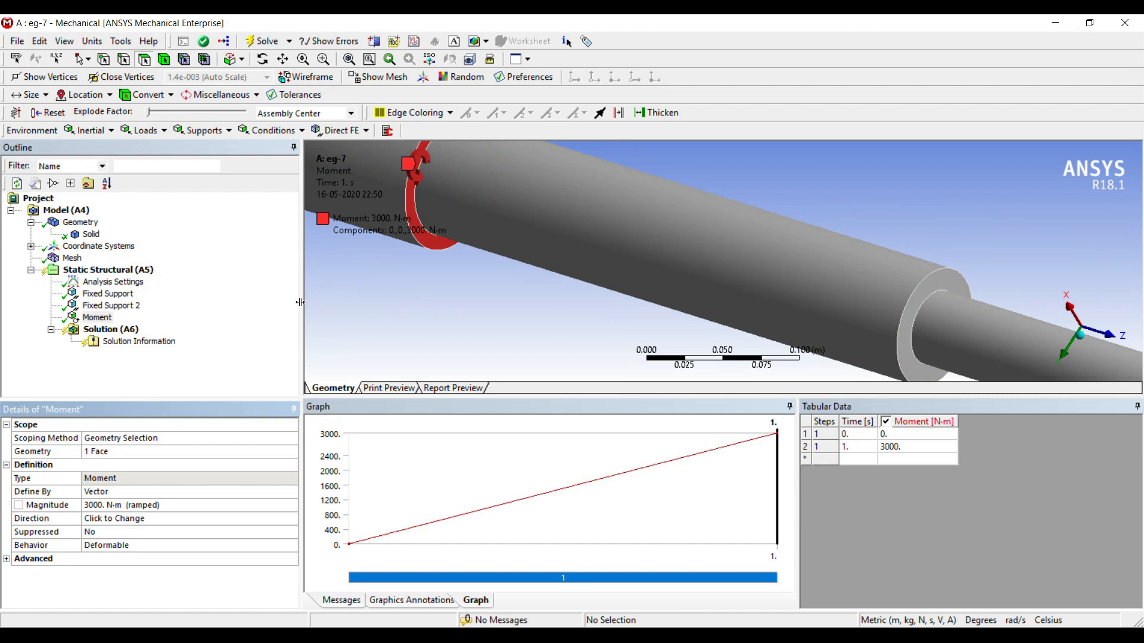
Apply a 2000 N-m moment to the annular step face between the 80 mm and 50 mm sections
scroll(541, 245, "down", 3)
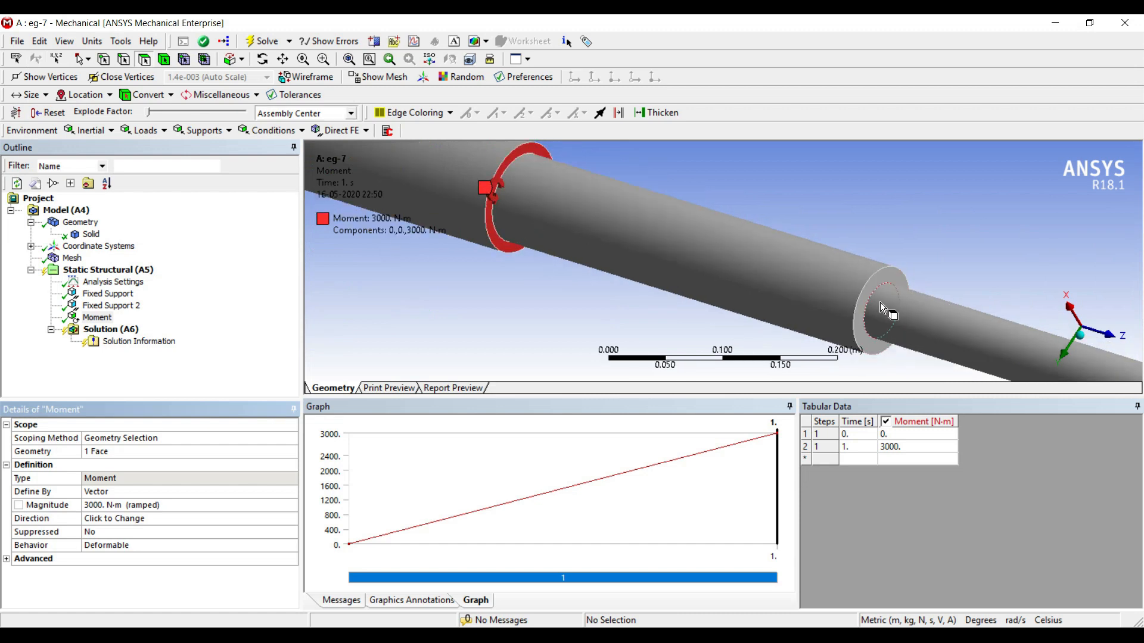
left_click(874, 284)
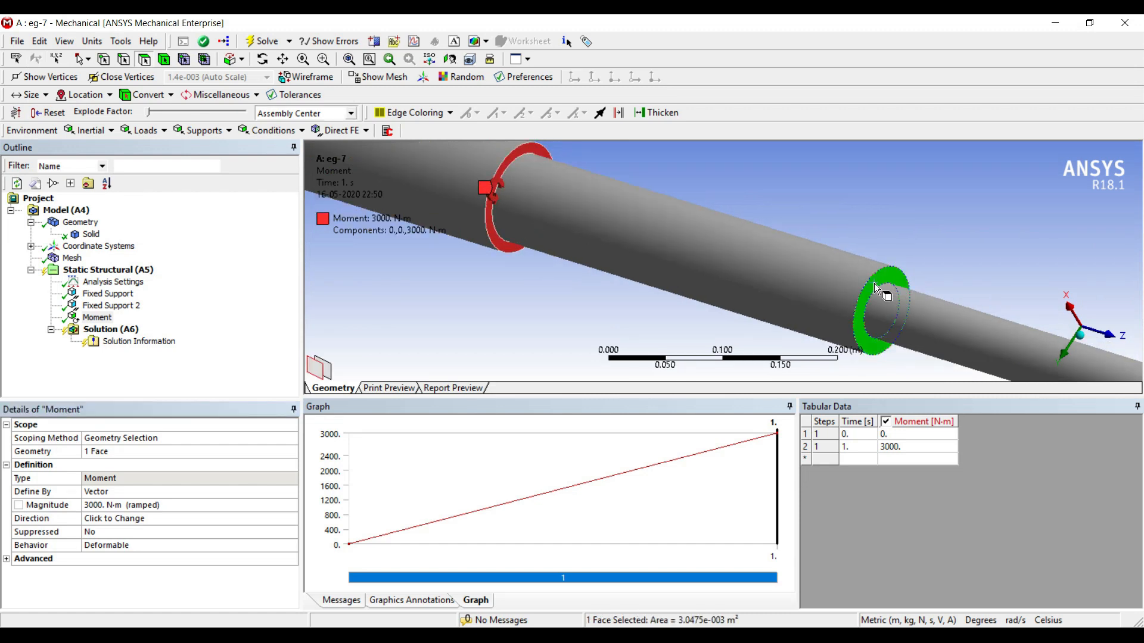
right_click(873, 285)
mouse_move(889, 294)
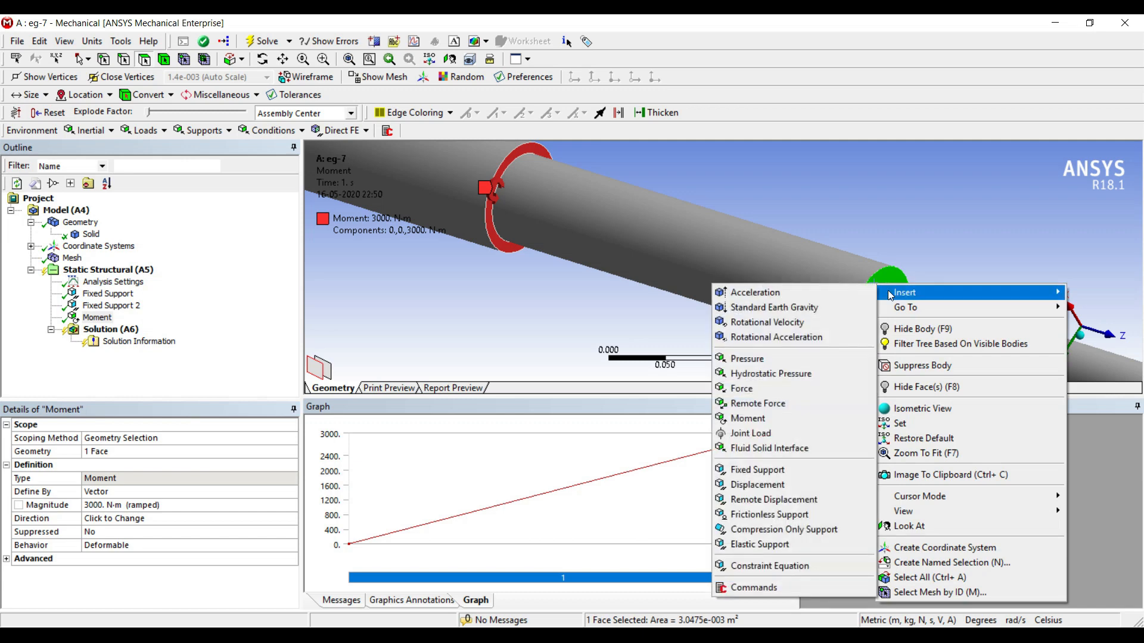
left_click(786, 419)
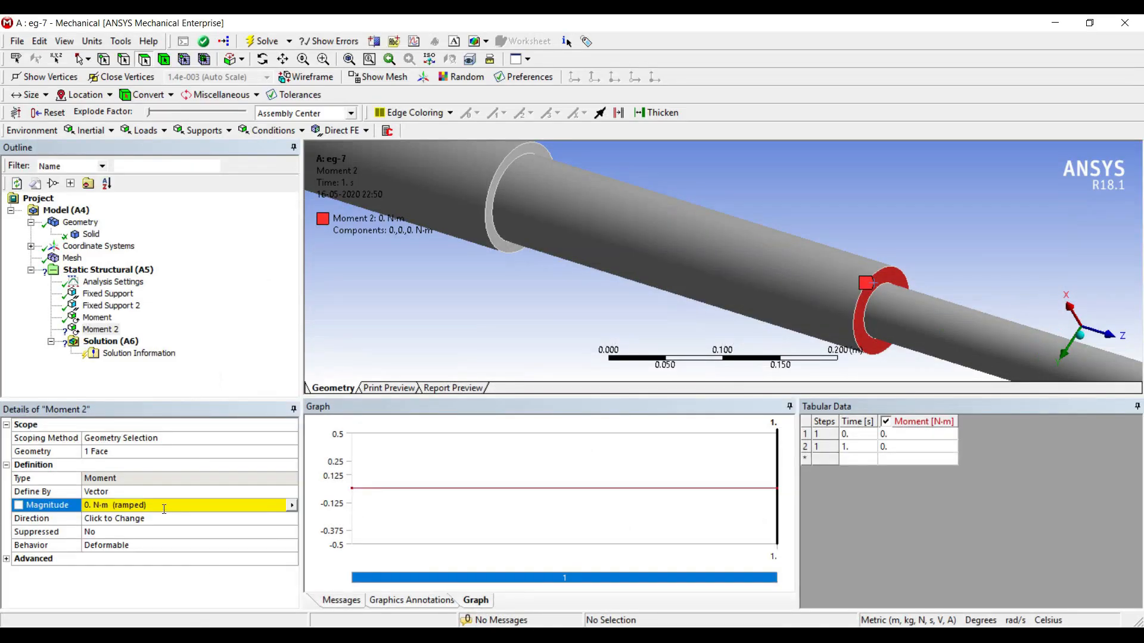
left_click(164, 505)
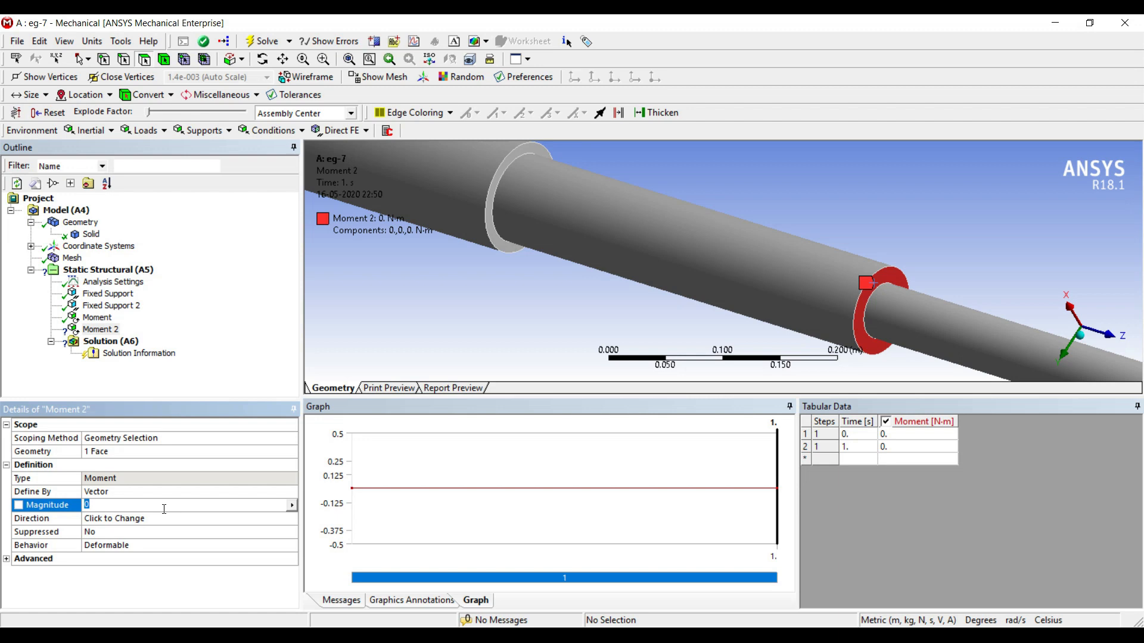
type("2000")
key("Return")
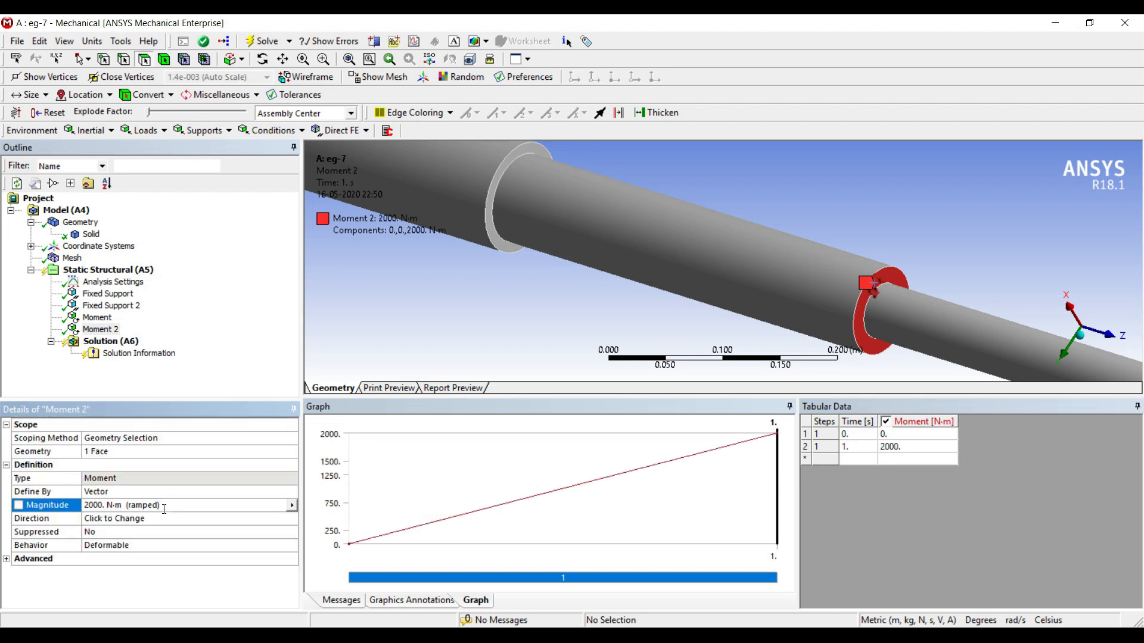
Reverse the direction of the 2000 N-m moment so it acts about negative Z
left_click(170, 519)
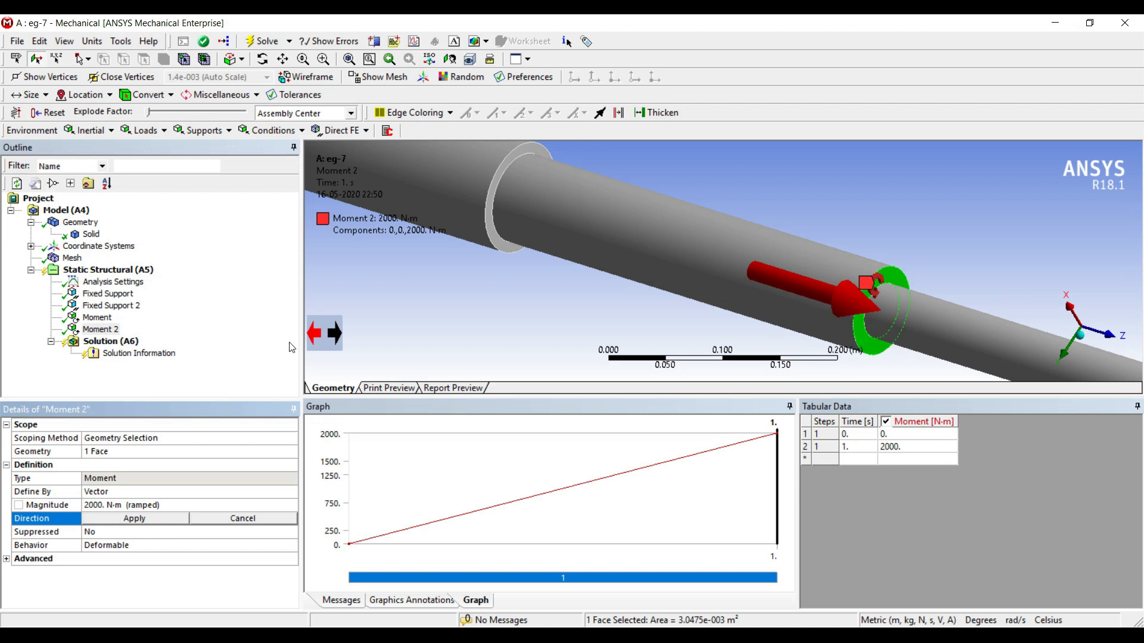
left_click(334, 334)
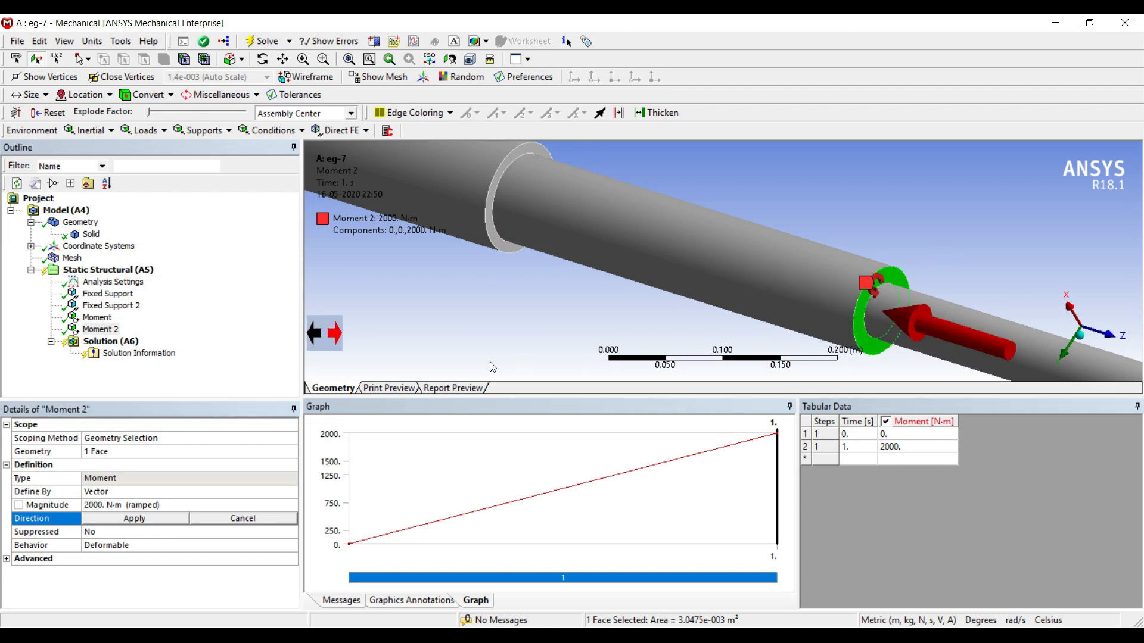
left_click(179, 518)
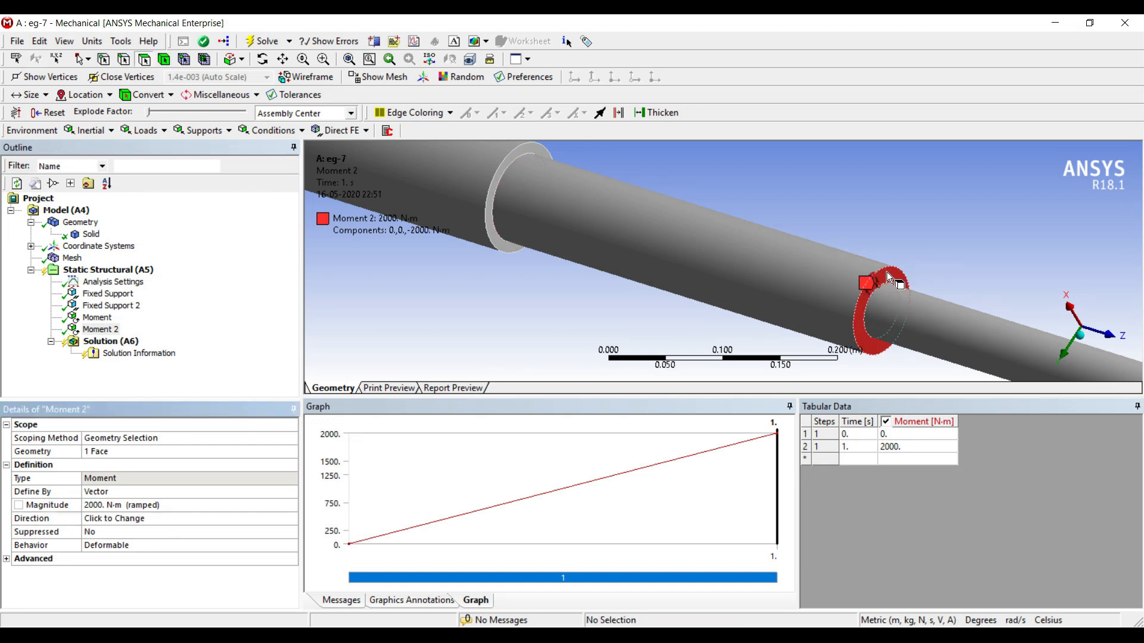
scroll(868, 283, "up", 2)
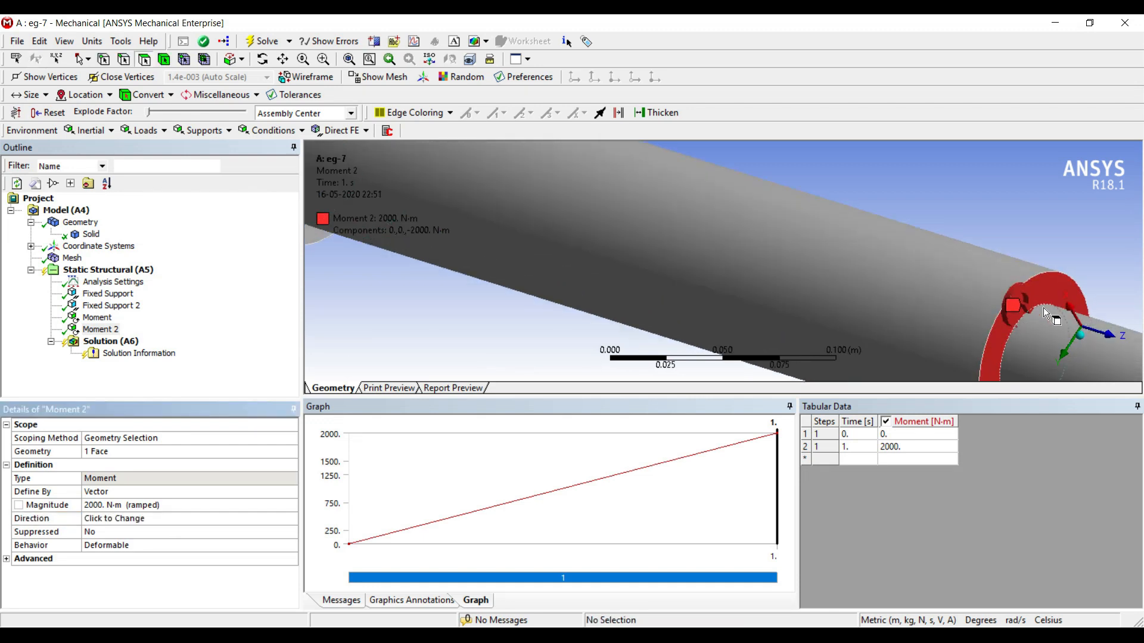
Add an Equivalent (von-Mises) Stress result for all bodies to the solution
scroll(1018, 313, "down", 2)
middle_click_drag(866, 292, 908, 335)
scroll(725, 270, "down", 2)
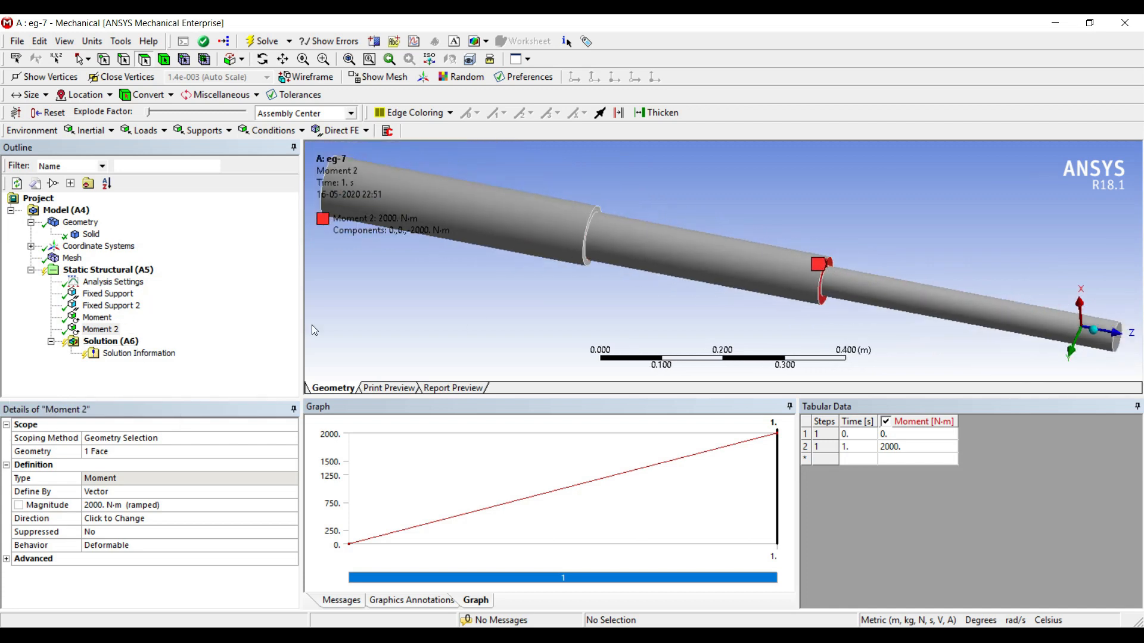
scroll(317, 324, "down", 1)
left_click(112, 342)
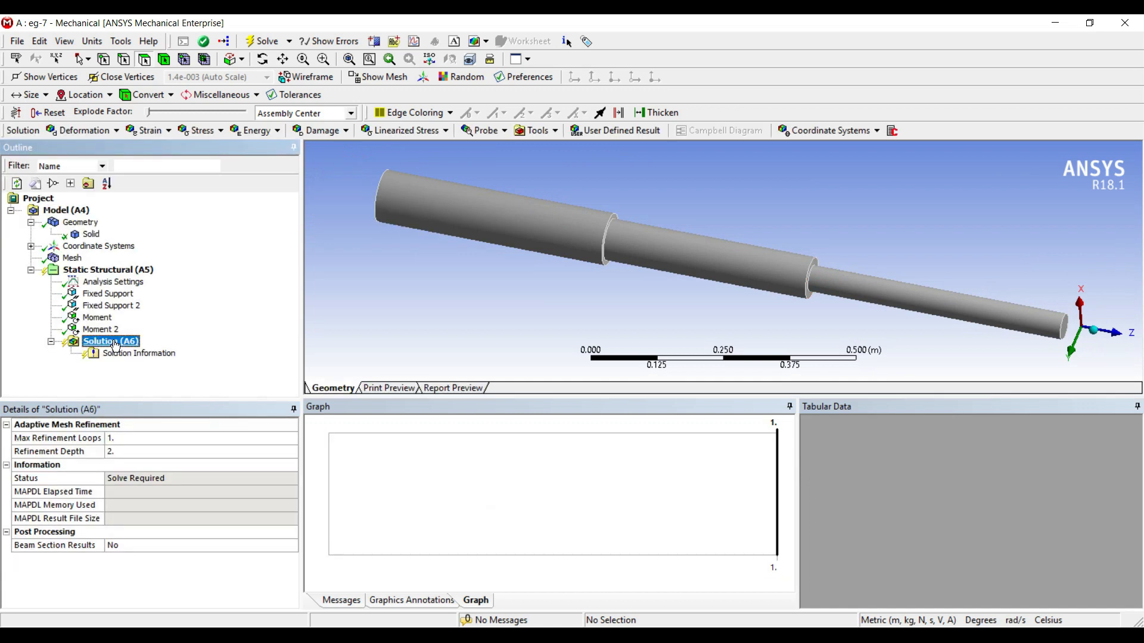
right_click(115, 345)
mouse_move(144, 352)
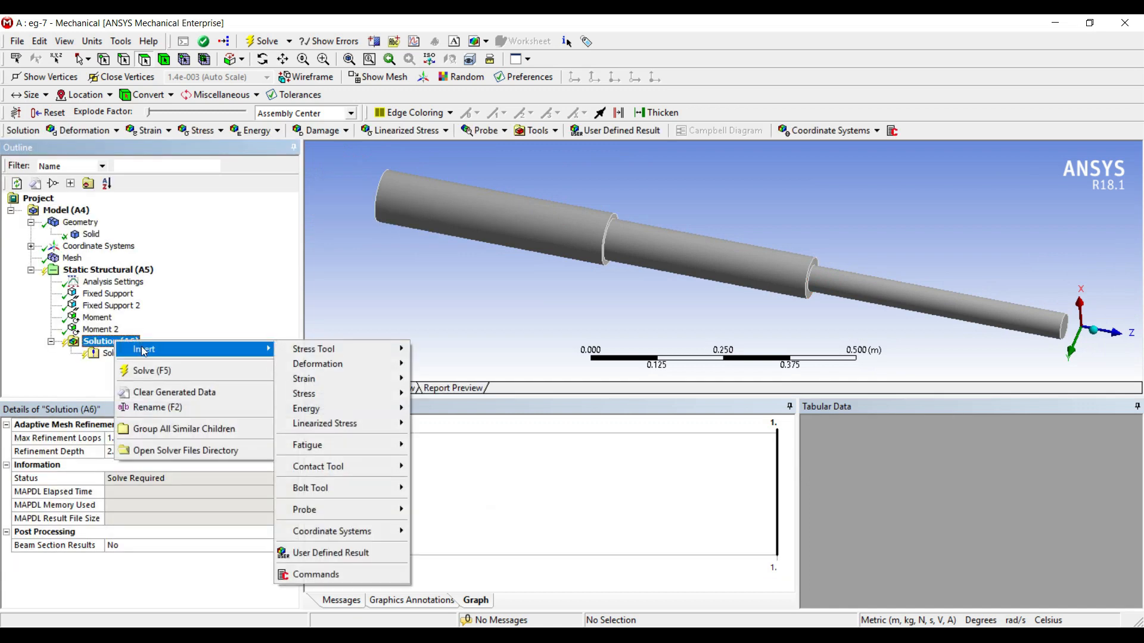
mouse_move(407, 396)
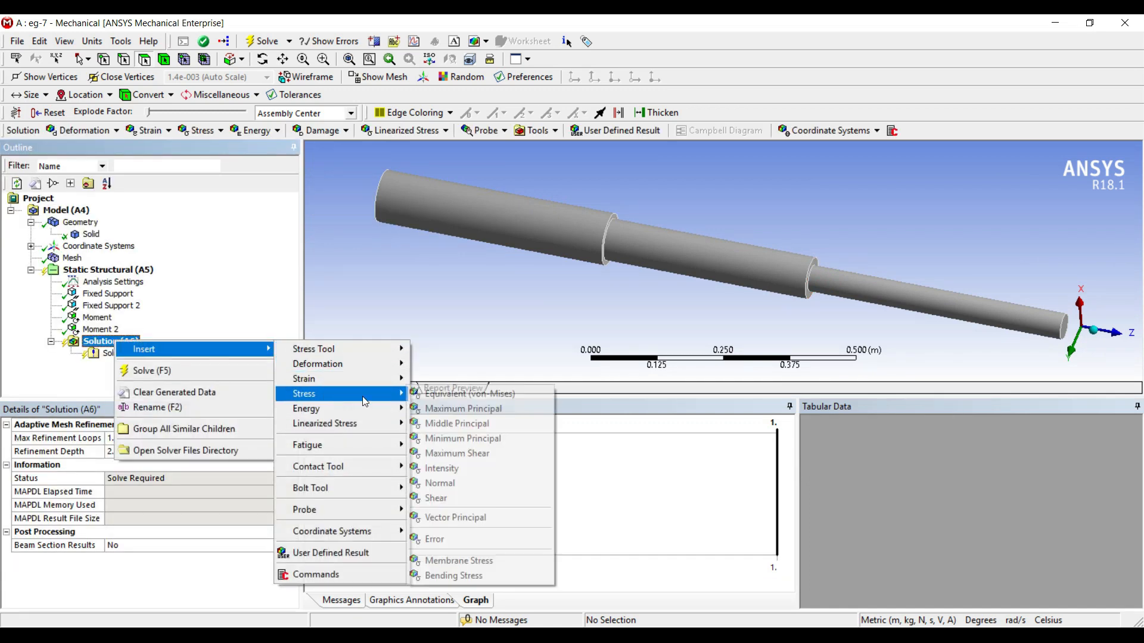
left_click(453, 394)
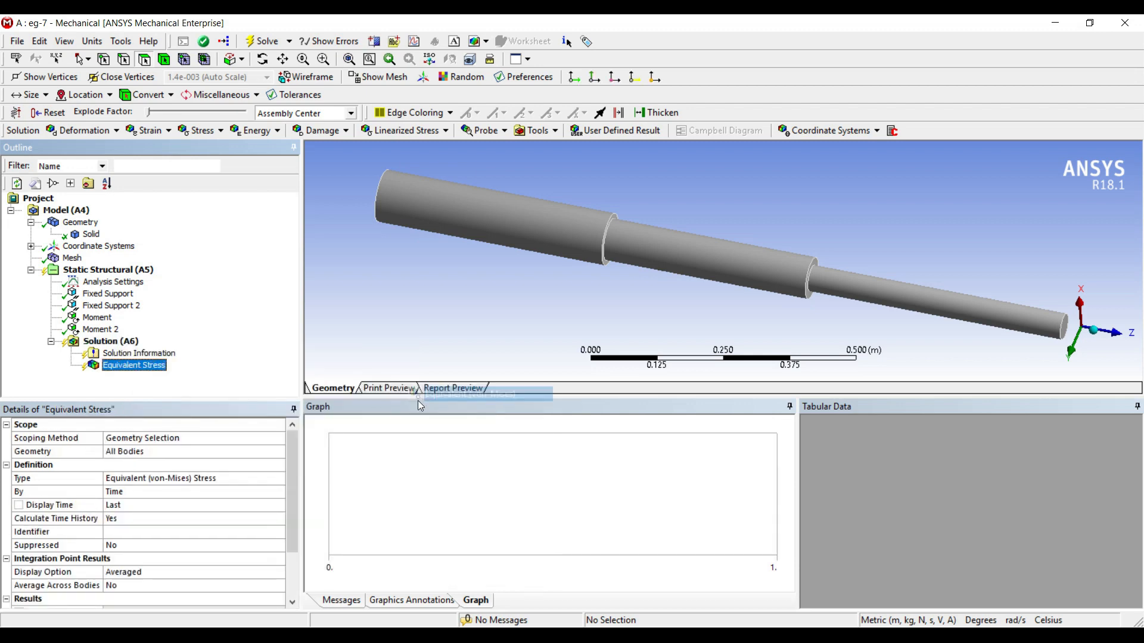
Add an Equivalent Elastic Strain result for all bodies to the solution
right_click(123, 345)
mouse_move(138, 355)
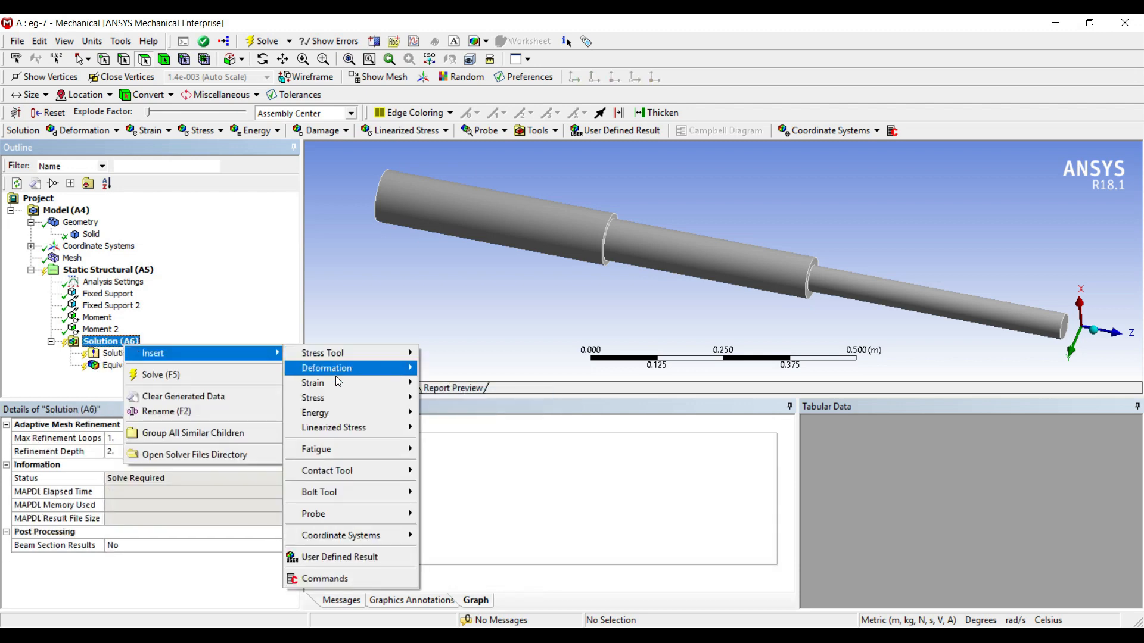
mouse_move(401, 394)
left_click(456, 391)
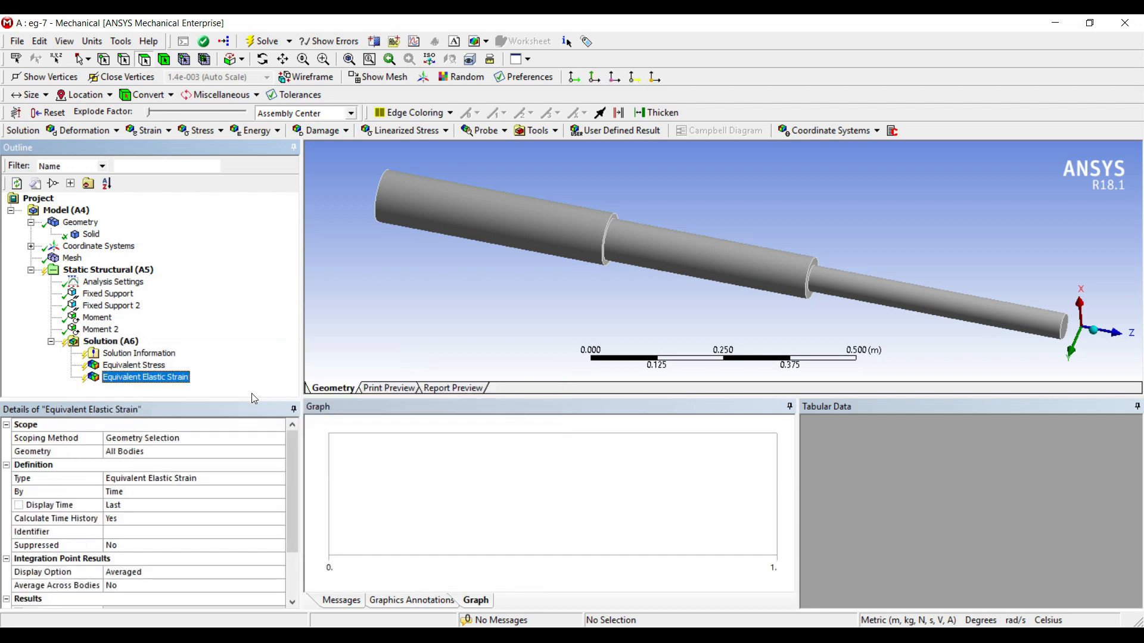
Add a Moment Reaction probe to the solution with Fixed Support as its boundary condition
right_click(119, 342)
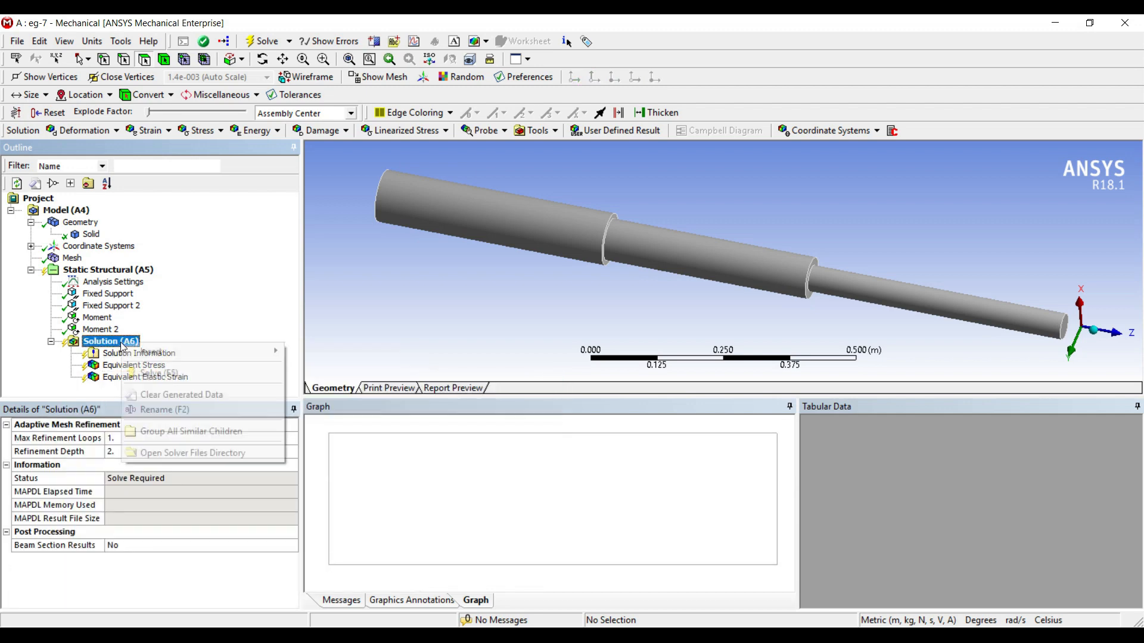
mouse_move(265, 352)
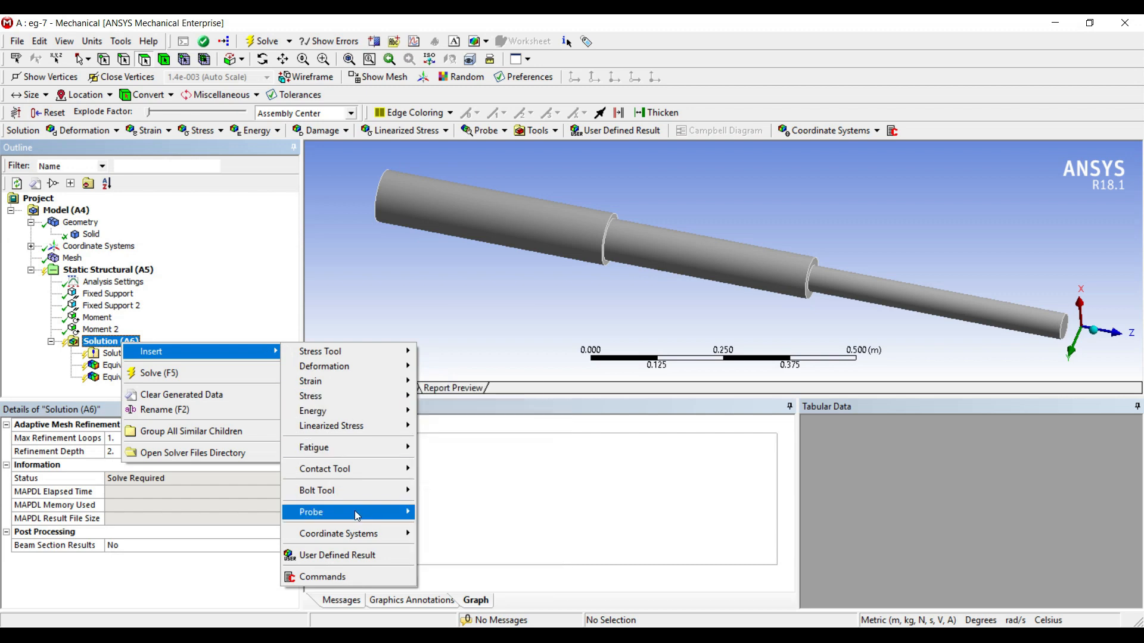
mouse_move(357, 512)
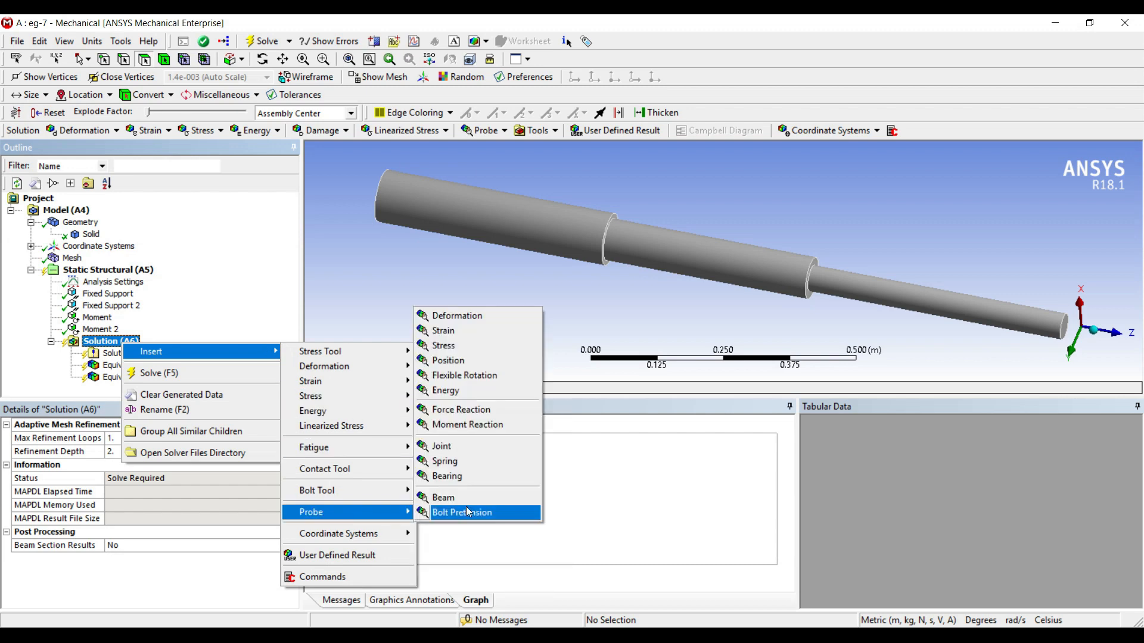
left_click(469, 426)
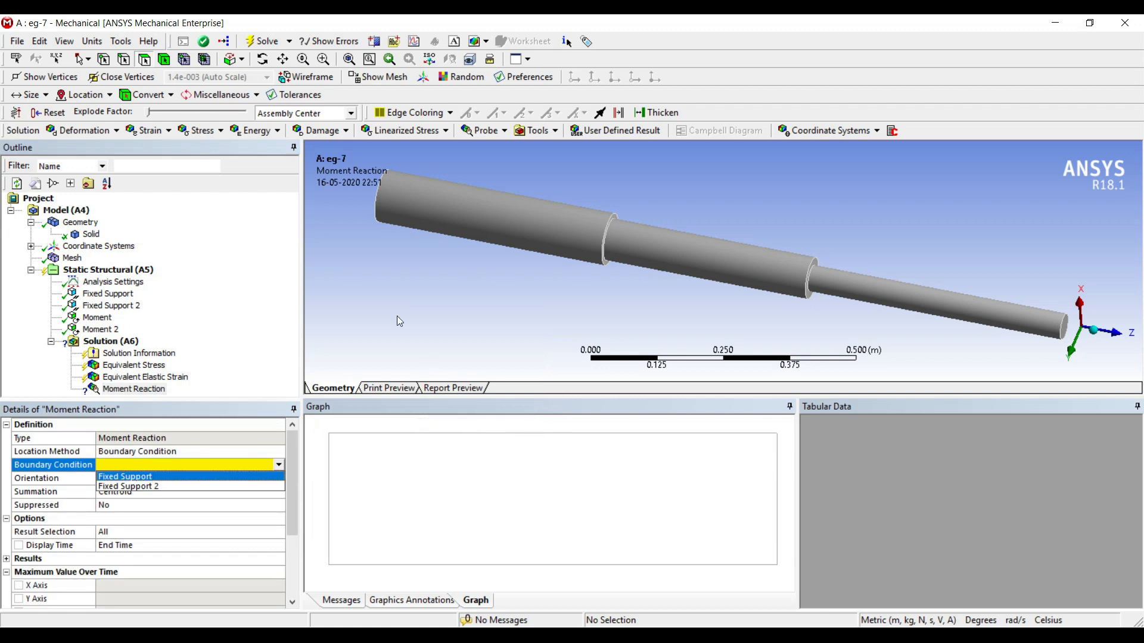
left_click(141, 479)
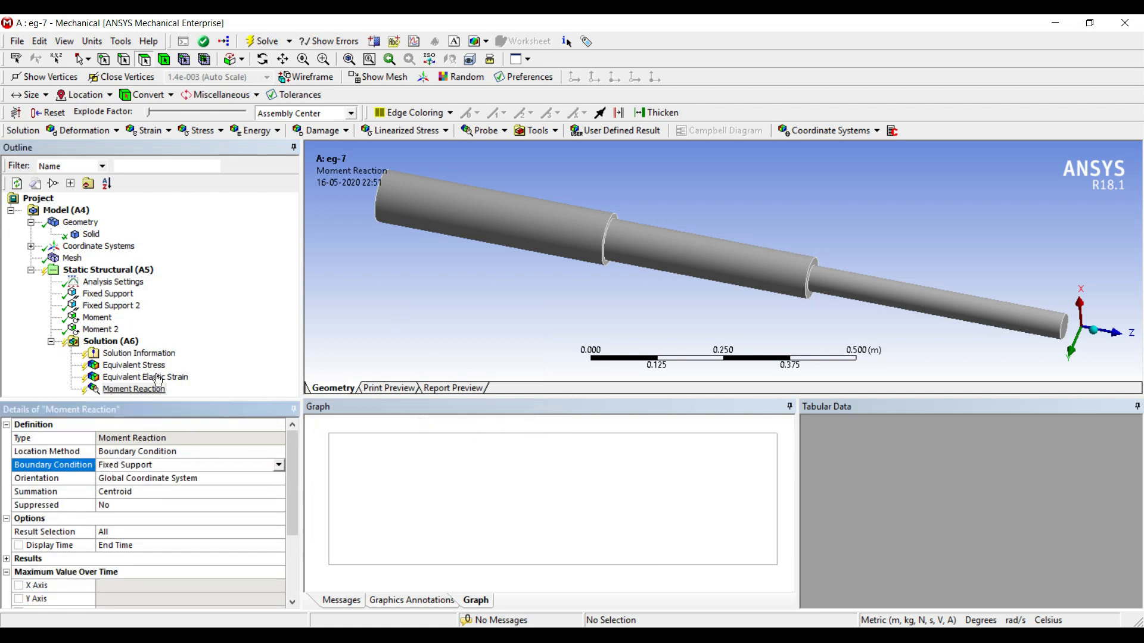
Add a second Moment Reaction probe to the solution and assign it to the Fixed Support 2 boundary condition
right_click(123, 342)
mouse_move(139, 348)
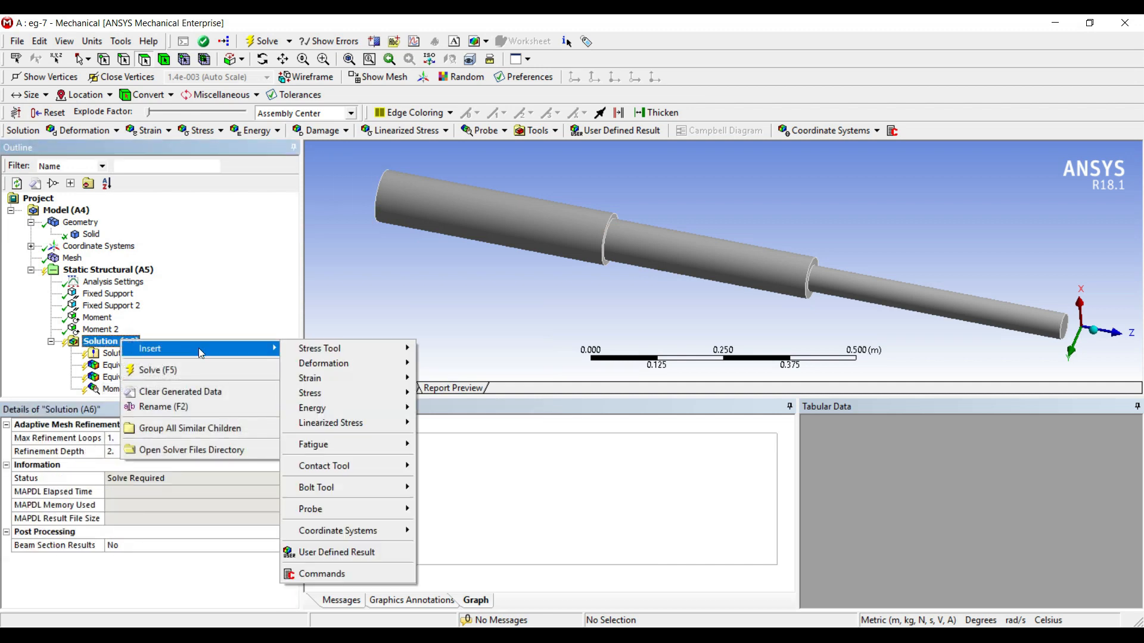
mouse_move(364, 519)
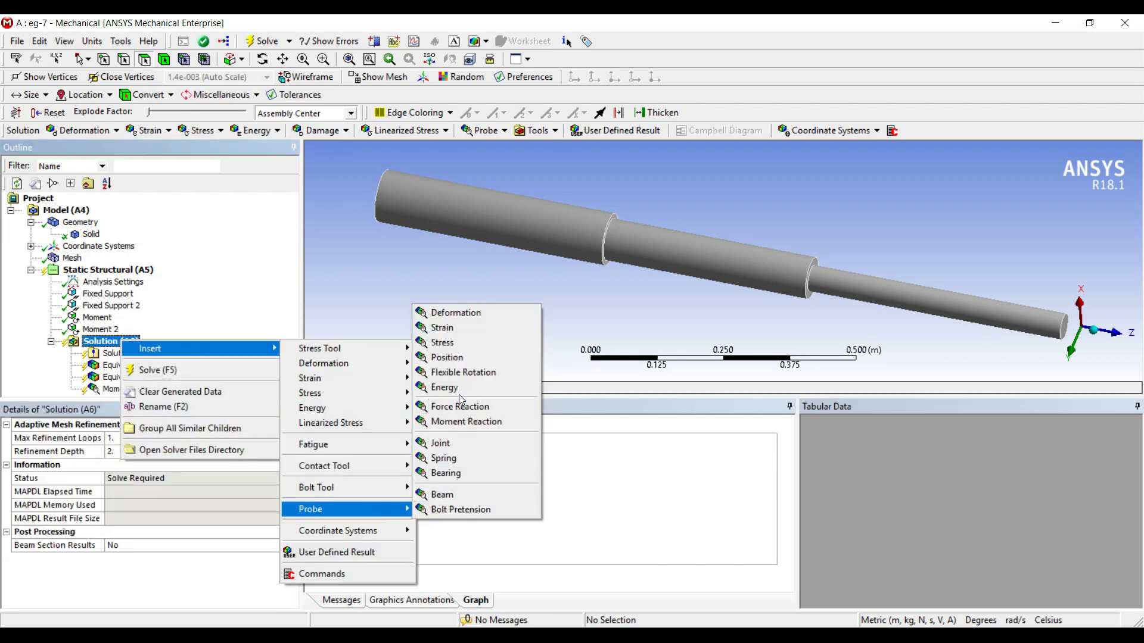
left_click(465, 422)
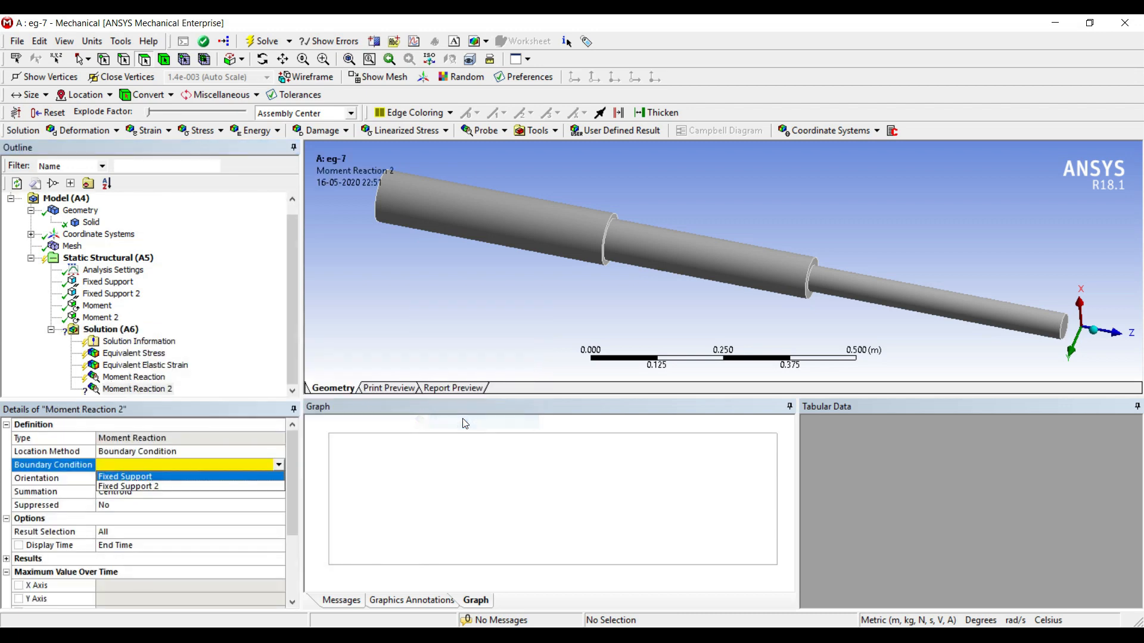
left_click(174, 487)
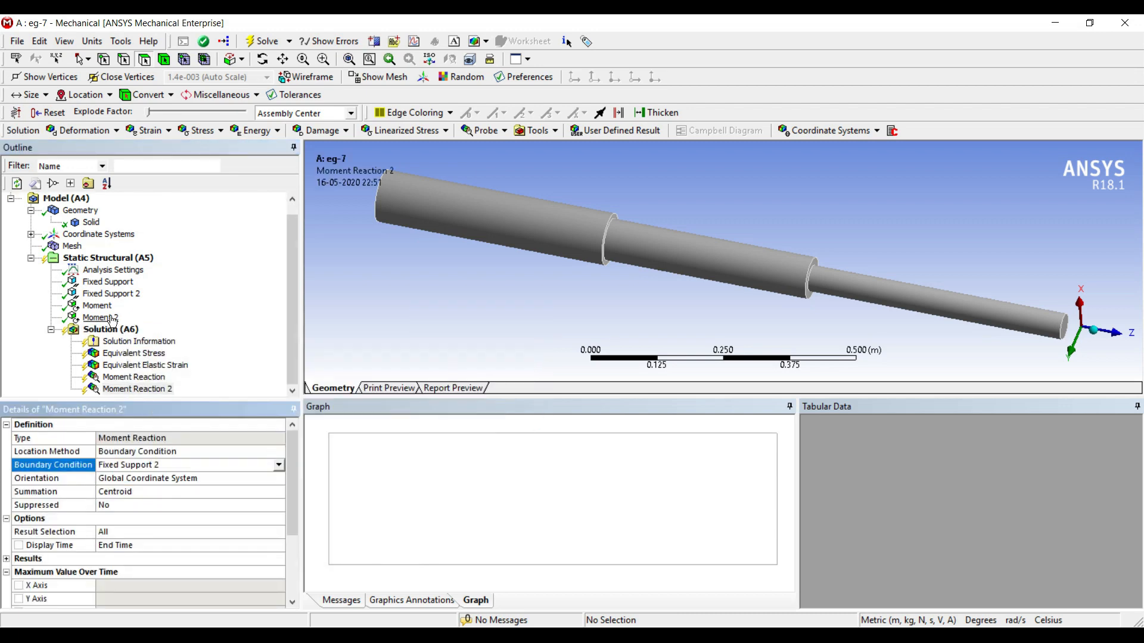
Solve the static structural analysis and display the equivalent stress contour on the deformed shaft
left_click(111, 330)
left_click(264, 41)
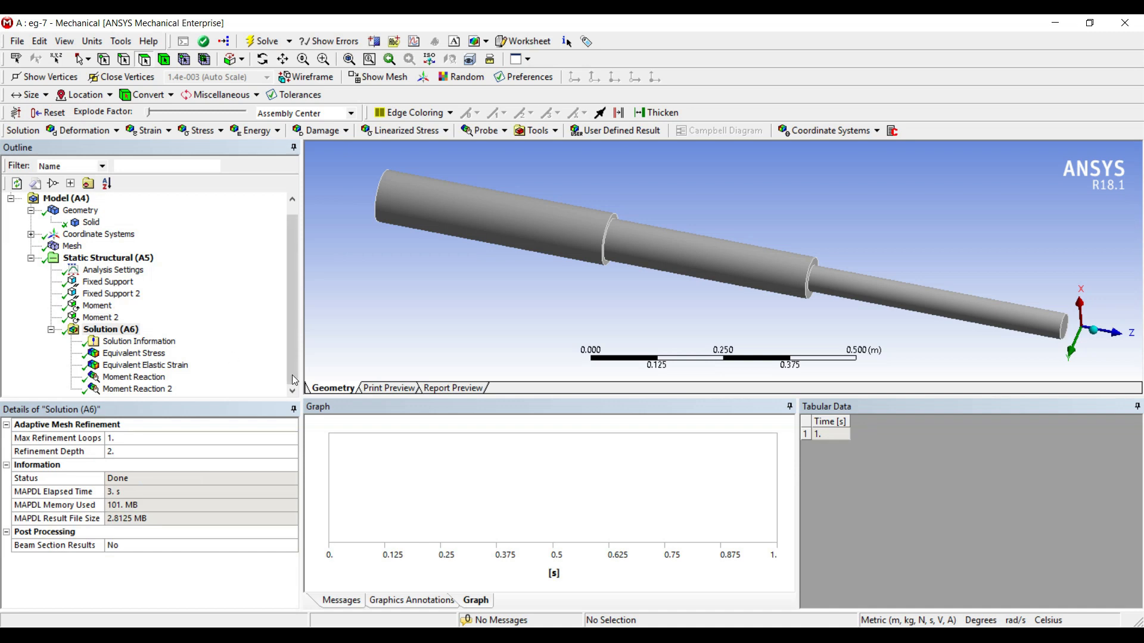
left_click(139, 355)
scroll(802, 310, "down", 3)
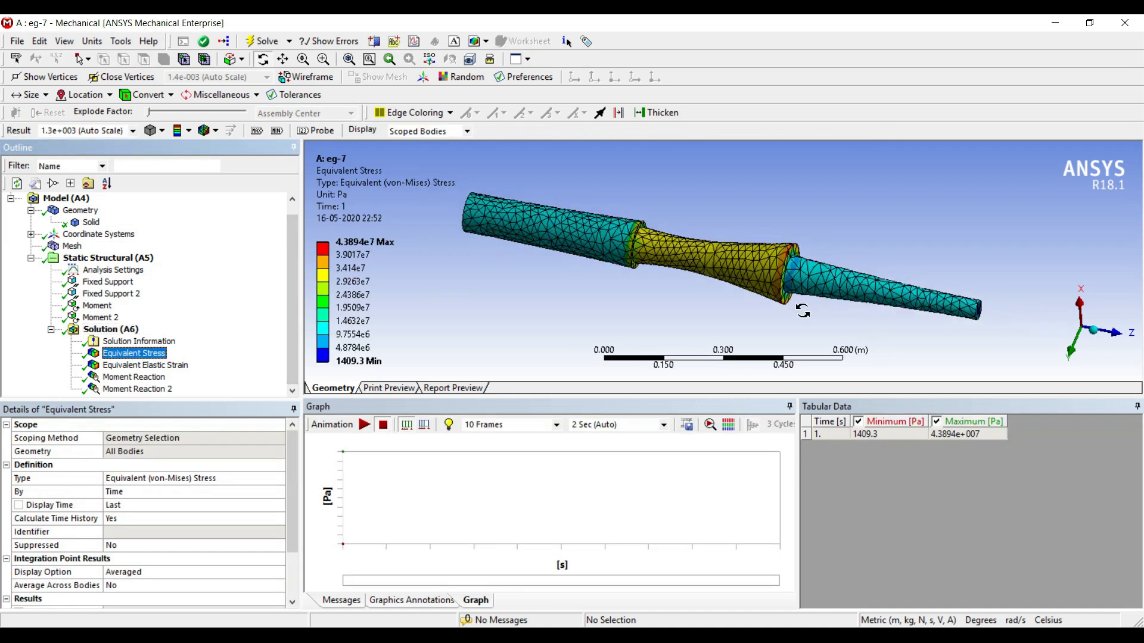
left_click_drag(763, 313, 781, 268)
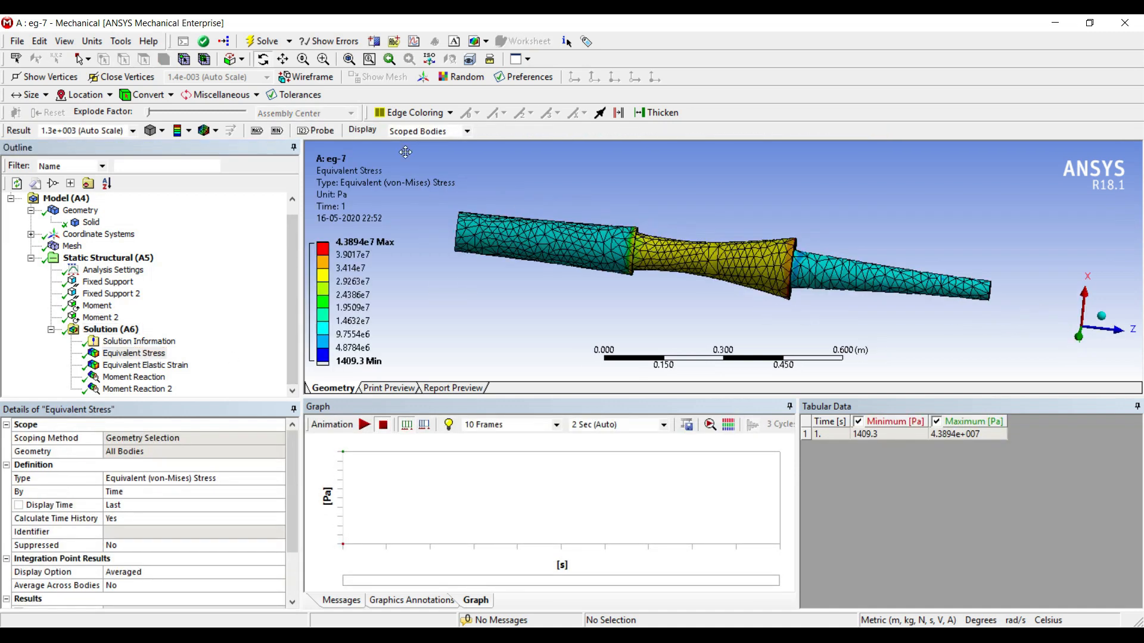
Label the minimum and maximum equivalent stress locations and probe the stress at the step between the 80 mm and 50 mm sections
left_click(277, 132)
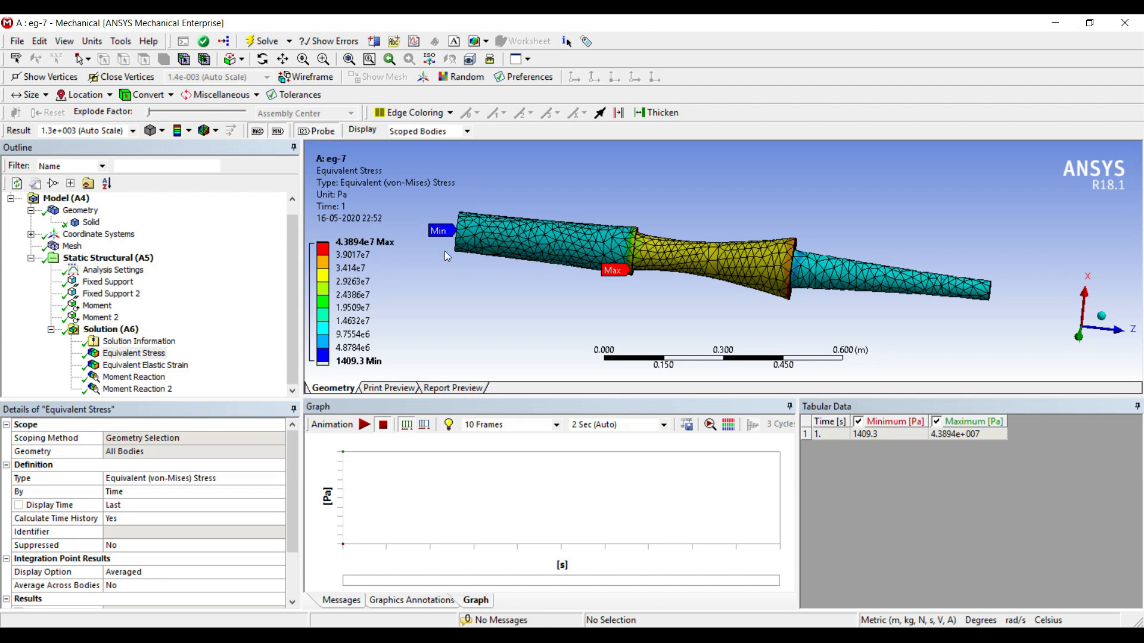
scroll(647, 256, "up", 2)
scroll(629, 293, "up", 1)
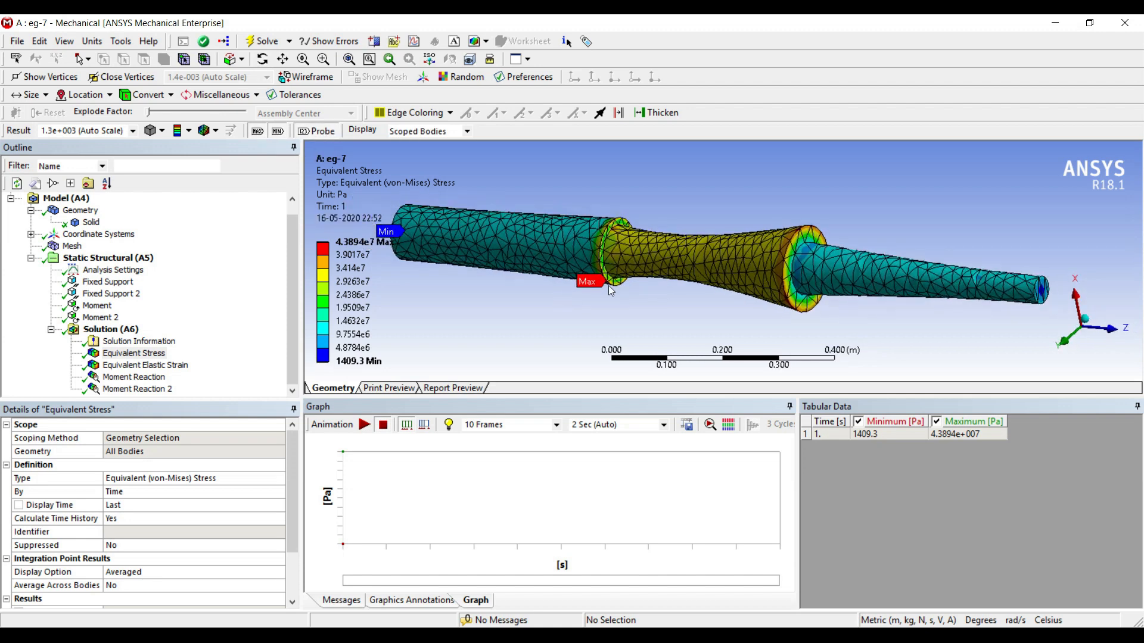
scroll(800, 271, "up", 1)
scroll(799, 270, "up", 3)
left_click(905, 255)
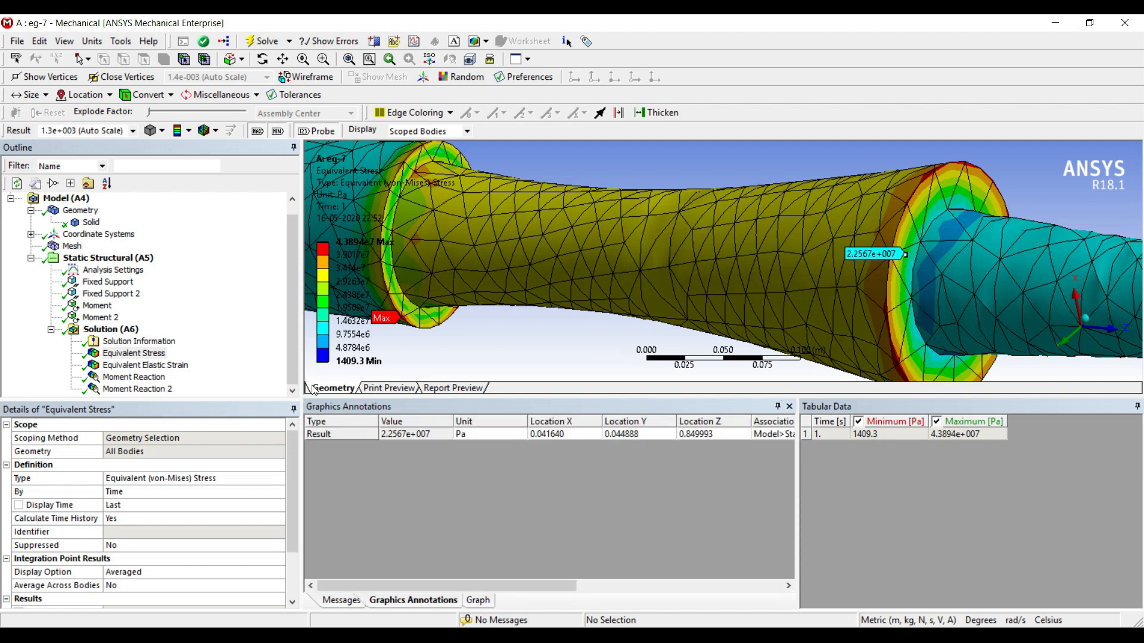
scroll(711, 259, "down", 2)
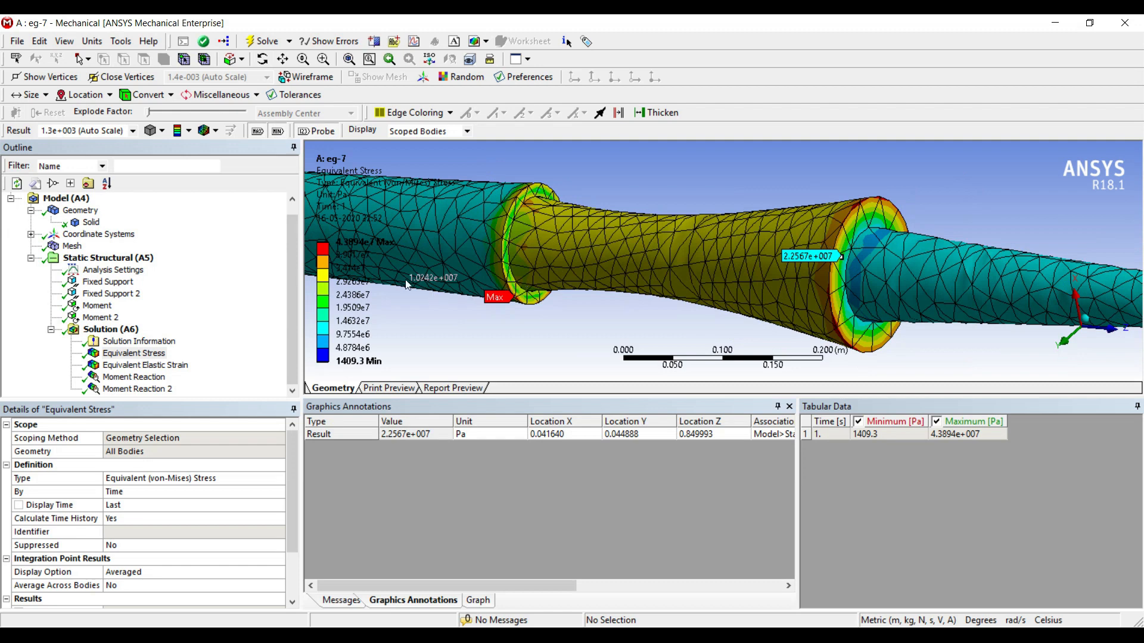
scroll(819, 256, "down", 1)
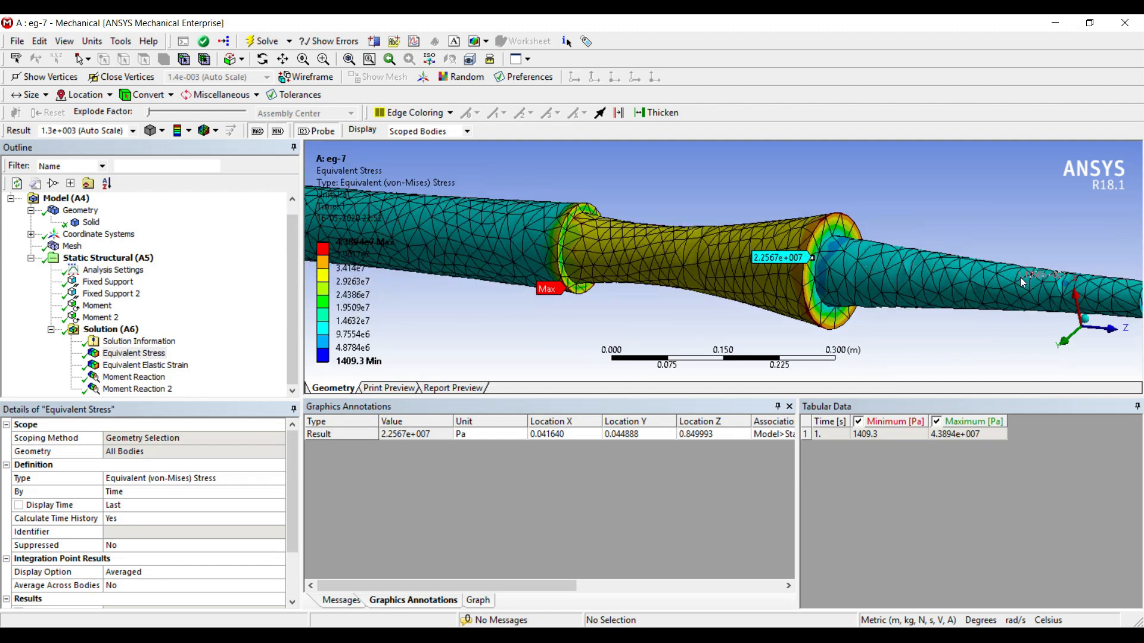
scroll(1020, 277, "down", 1)
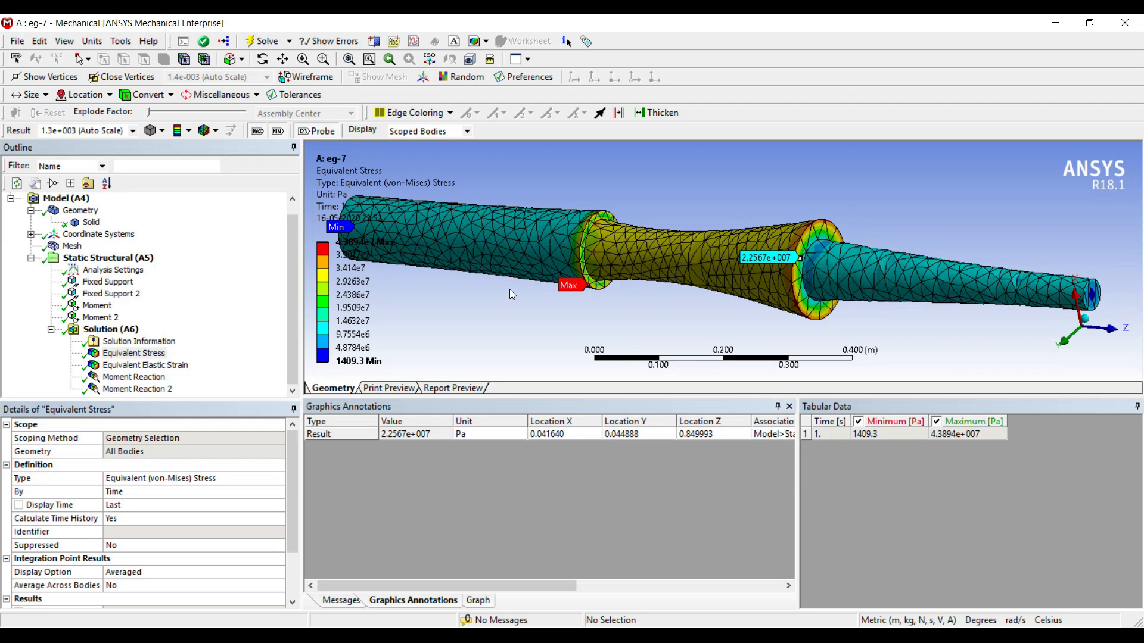
Review the equivalent elastic strain contour and the moment reaction at Fixed Support, including its Z component
left_click(174, 369)
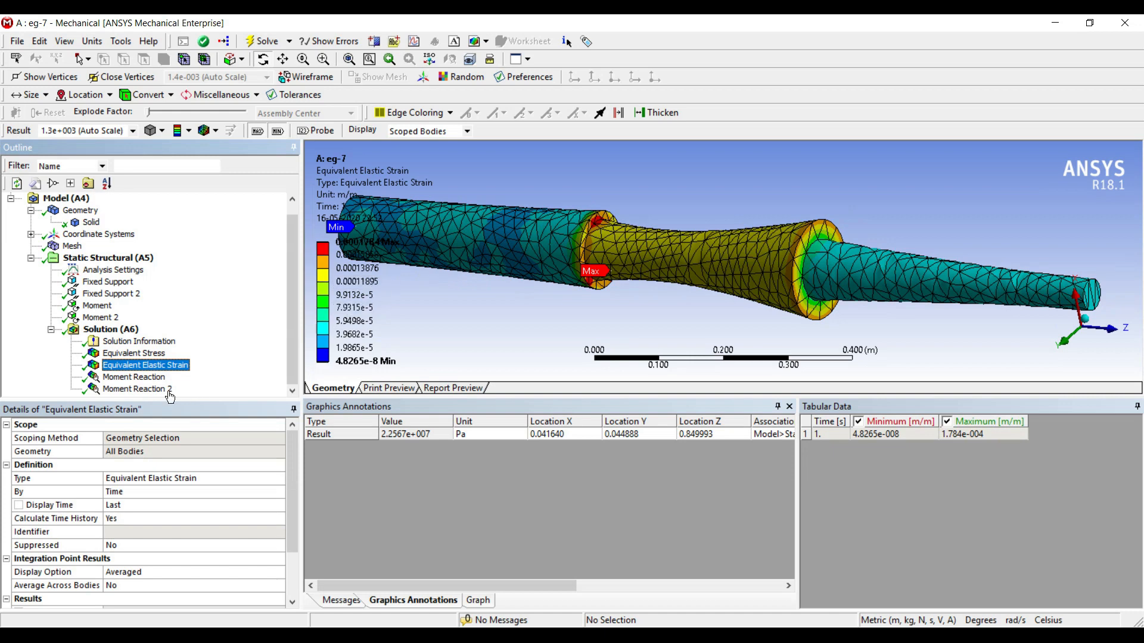
left_click(135, 377)
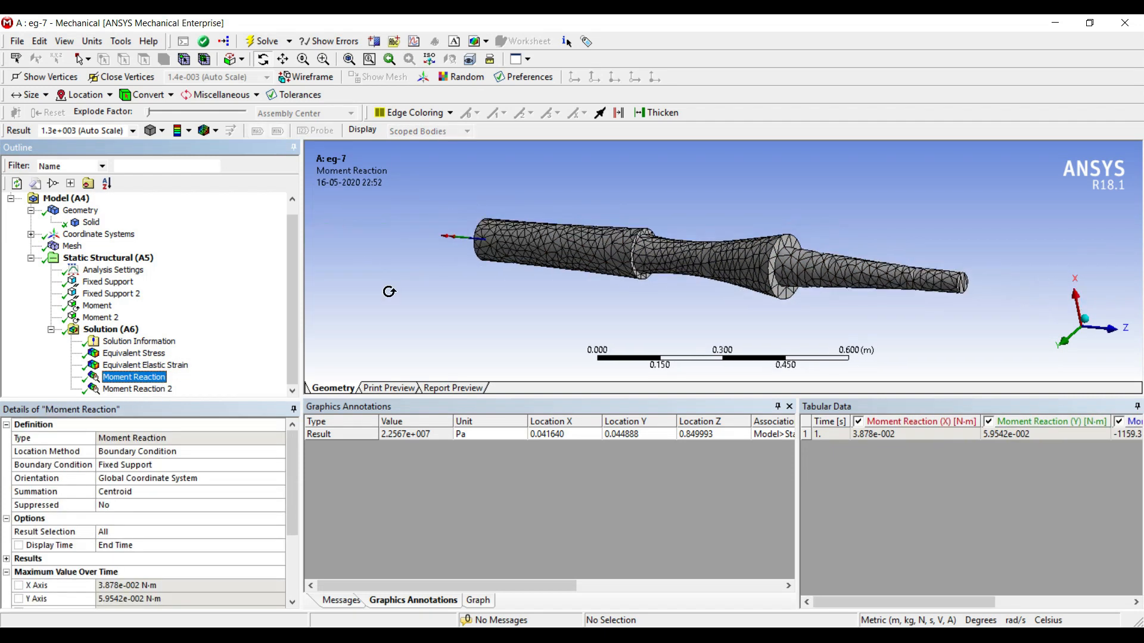
left_click_drag(406, 275, 503, 281)
scroll(420, 272, "up", 3)
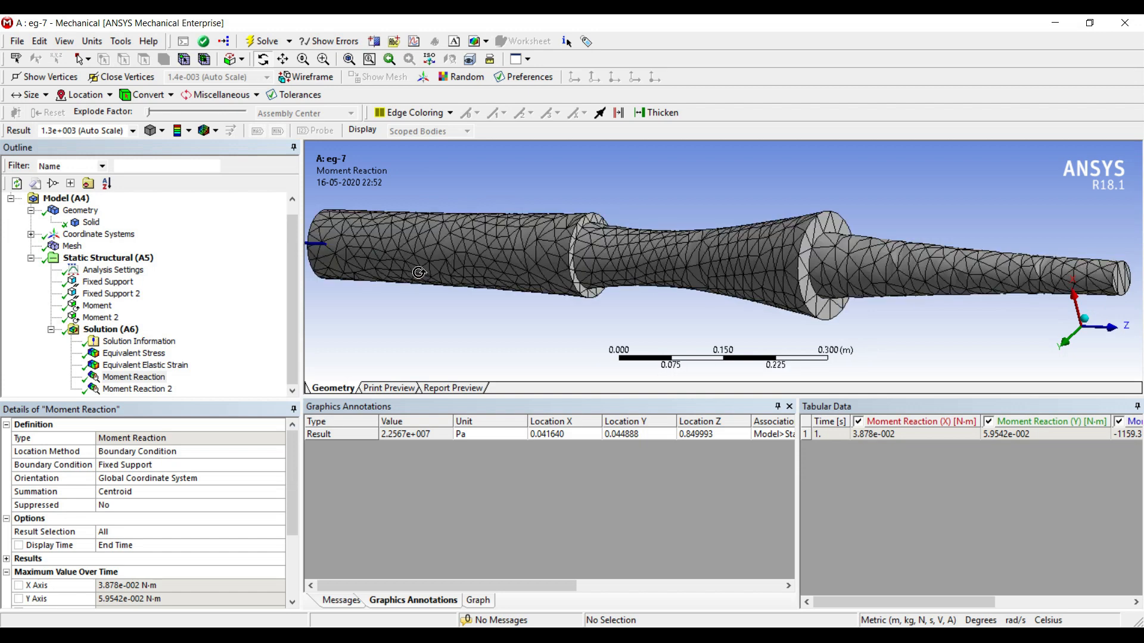
scroll(411, 267, "down", 3)
left_click_drag(433, 263, 448, 289)
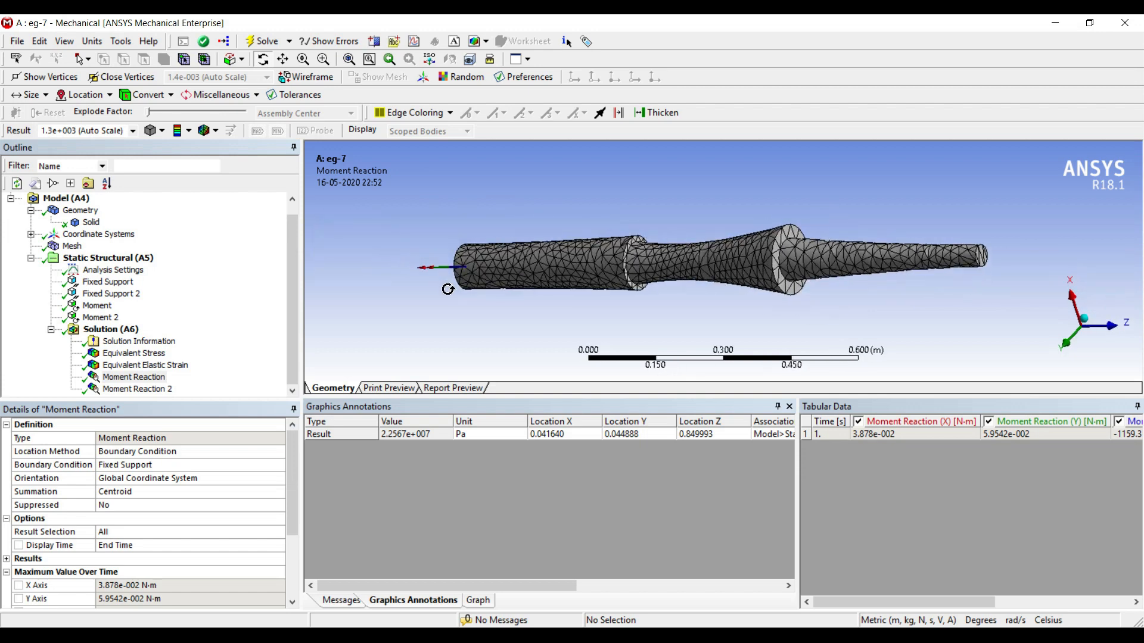
scroll(441, 286, "up", 4)
scroll(351, 280, "down", 2)
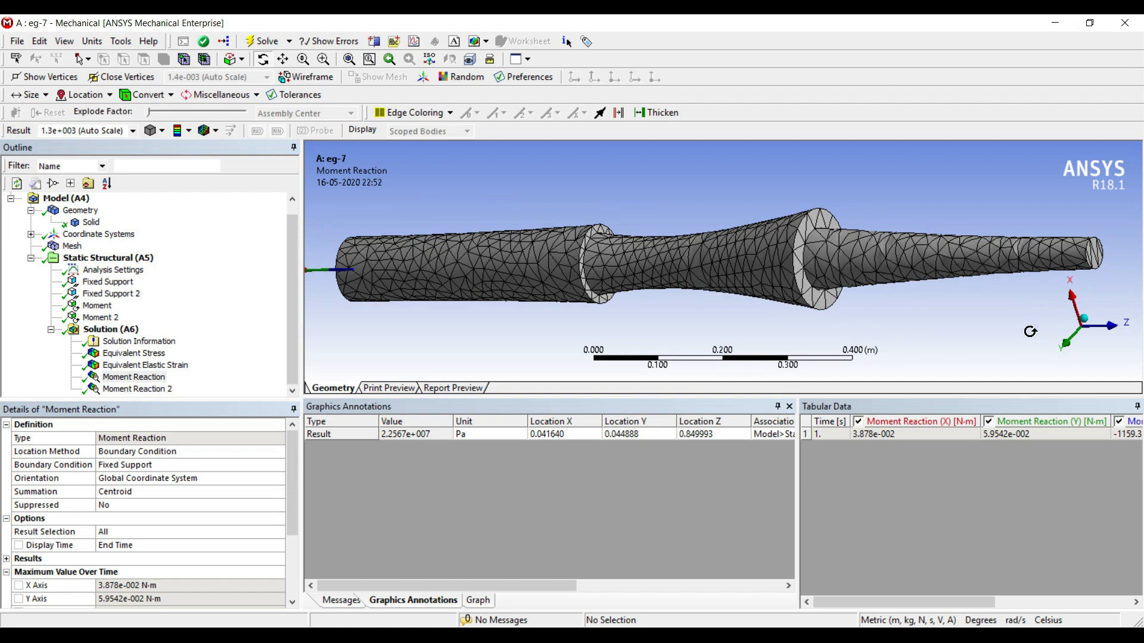
left_click_drag(973, 604, 1036, 602)
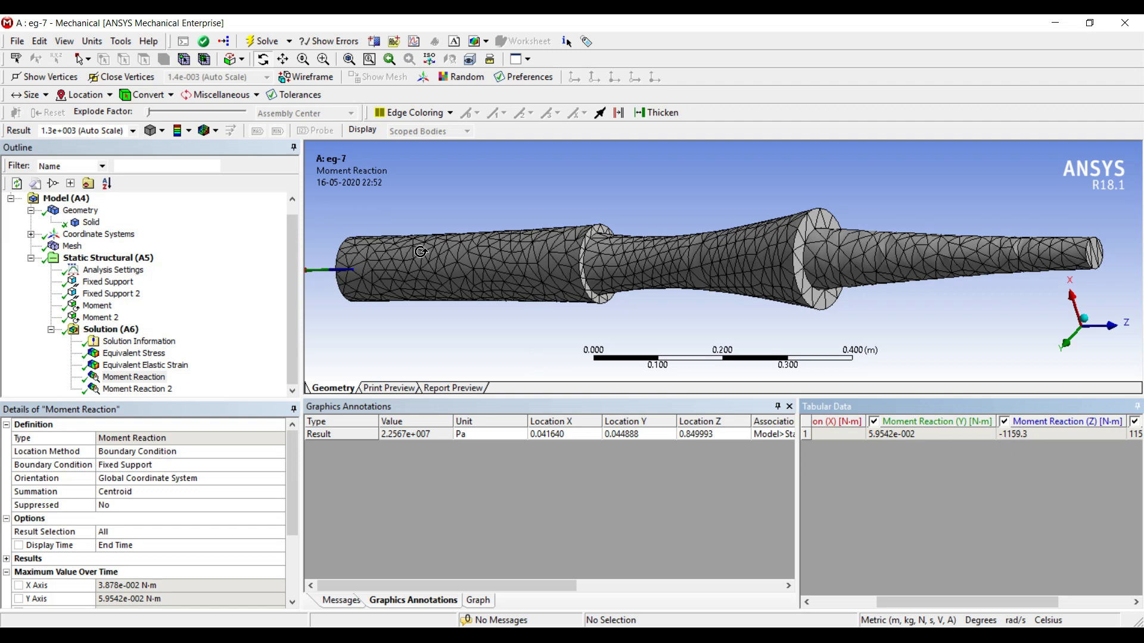
Examine the moment reaction at Fixed Support 2 and read its Z component
left_click(137, 388)
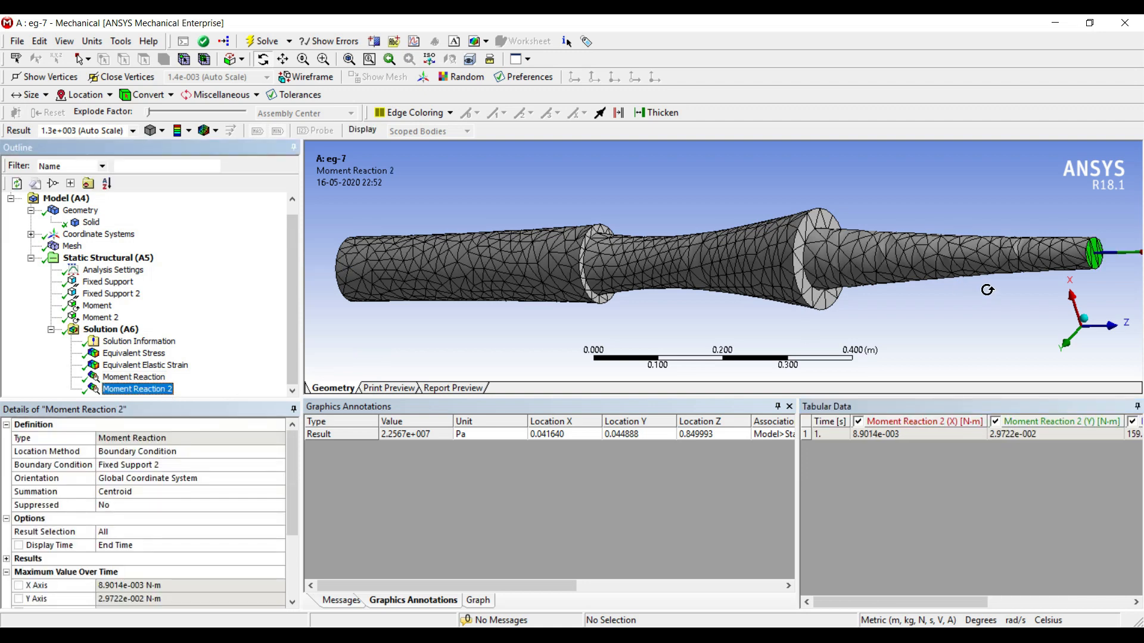
scroll(996, 298, "down", 2)
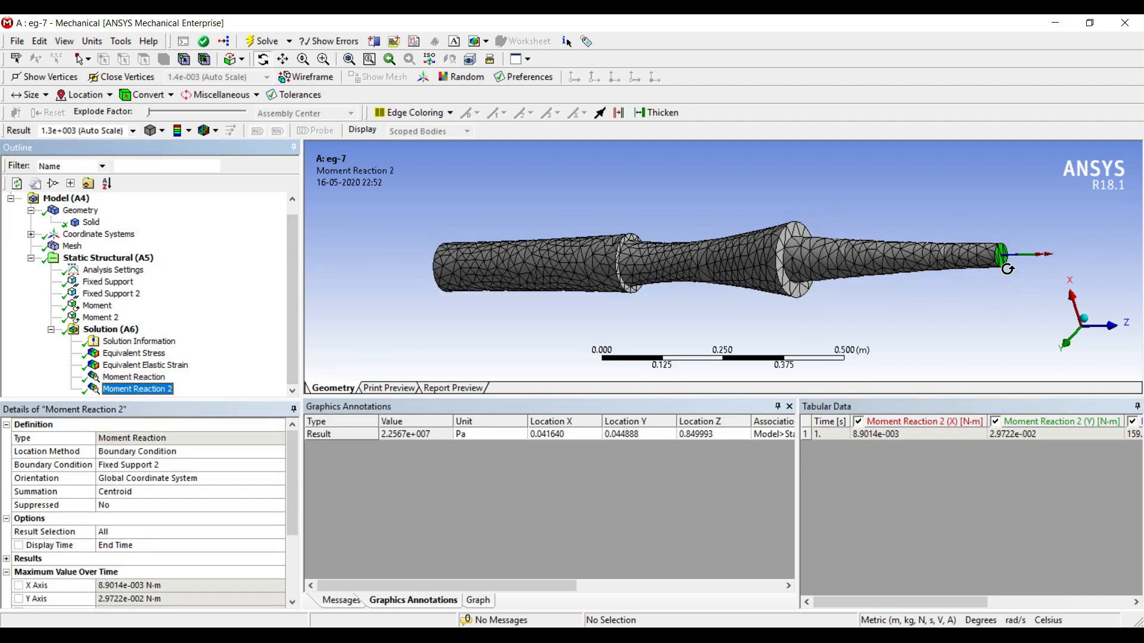
scroll(1008, 269, "up", 2)
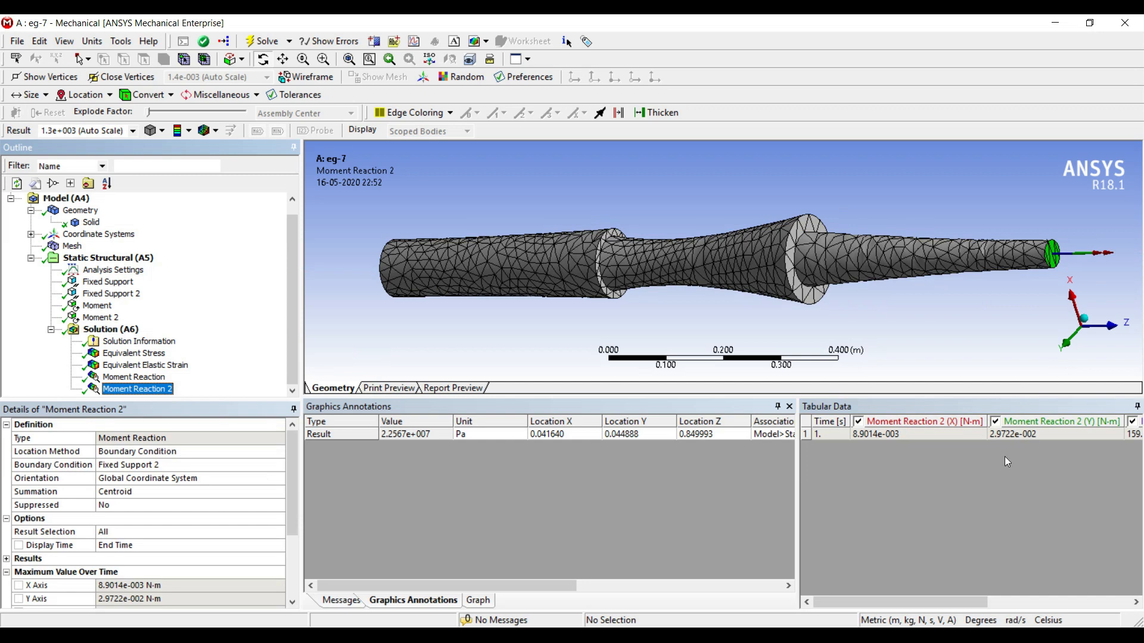
left_click_drag(959, 603, 1022, 604)
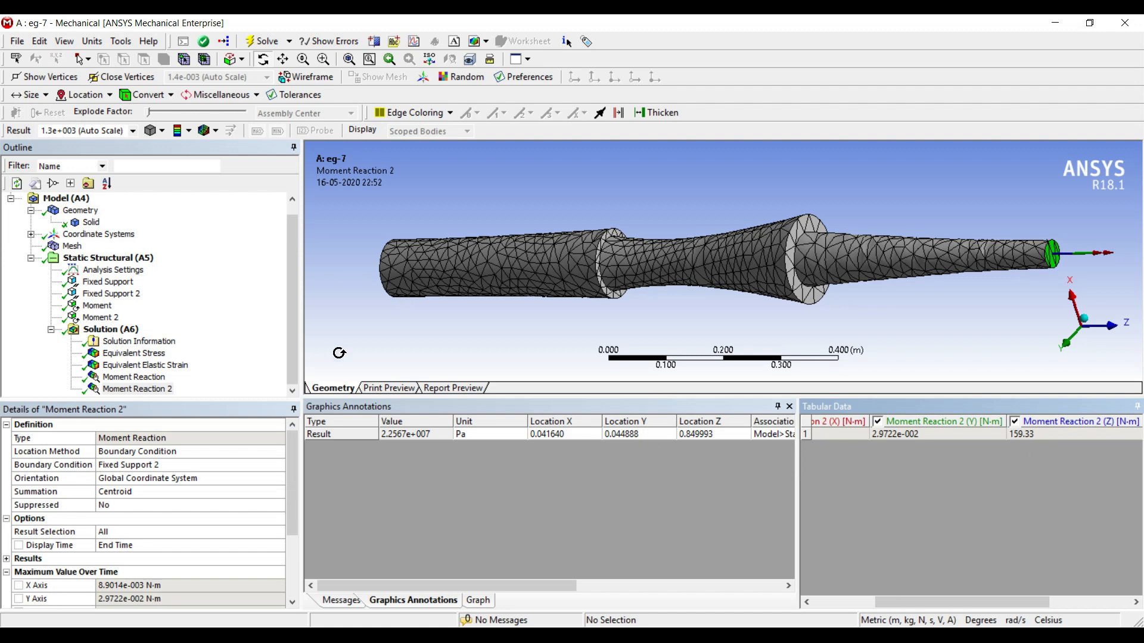
Compare the Z components of the moment reactions at the two fixed supports
left_click(159, 380)
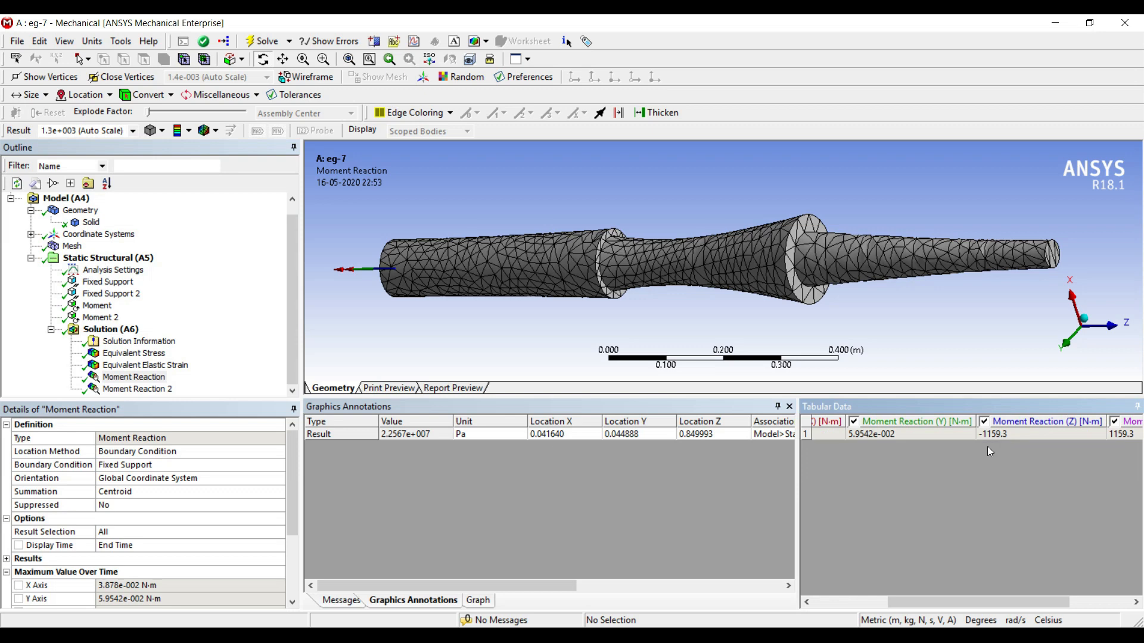
key("Down")
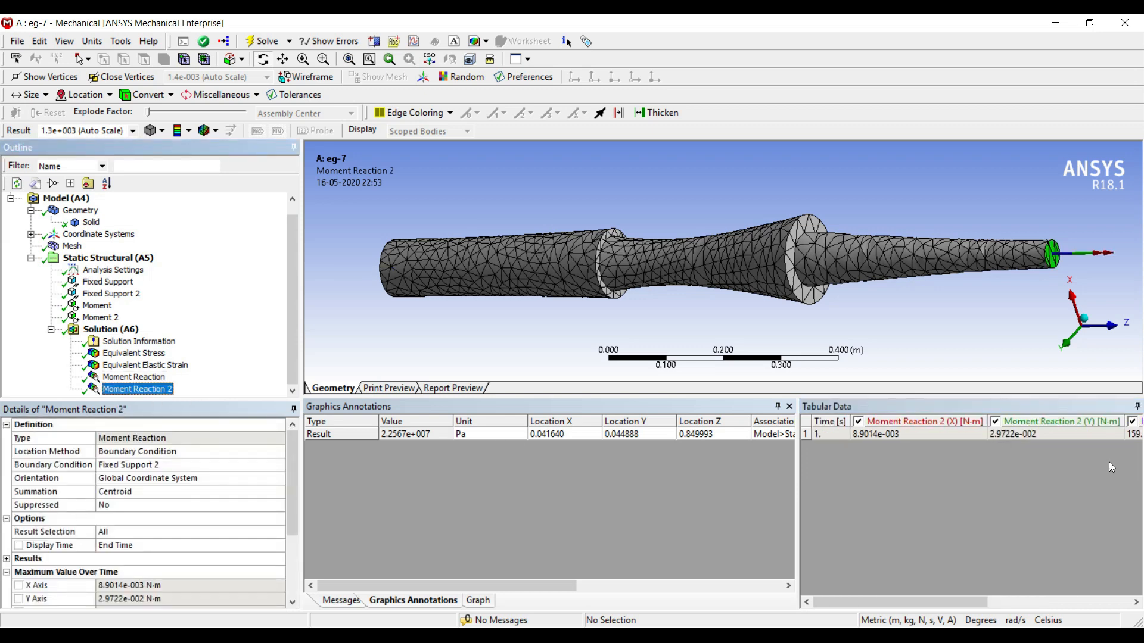
left_click_drag(934, 602, 965, 602)
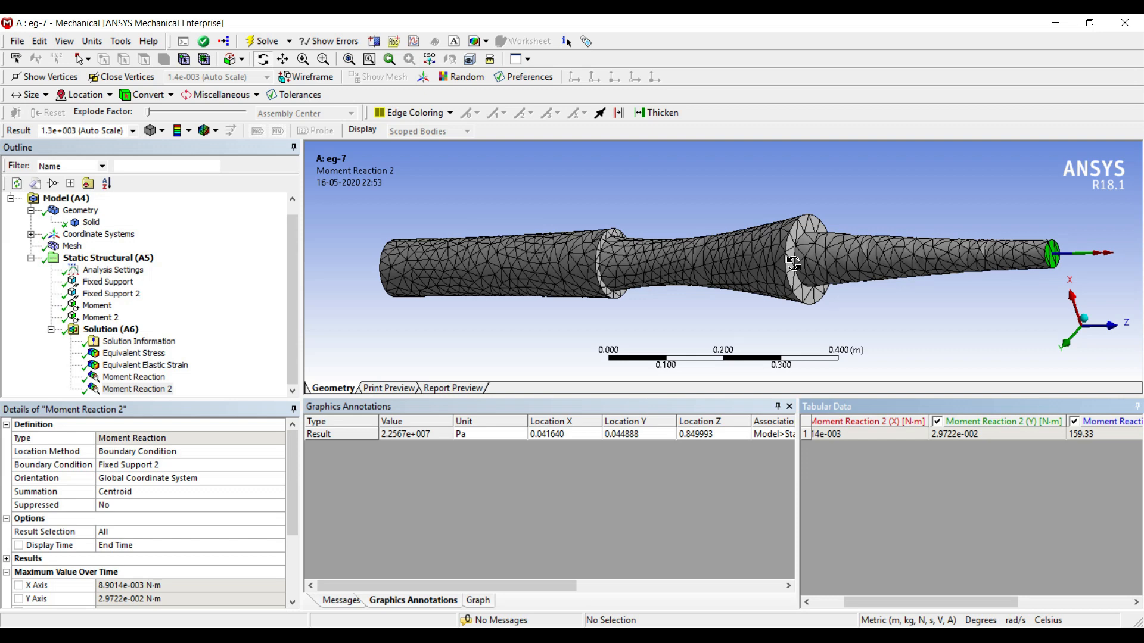
Return to the equivalent stress contour and inspect the stress distribution along the whole shaft
left_click(134, 353)
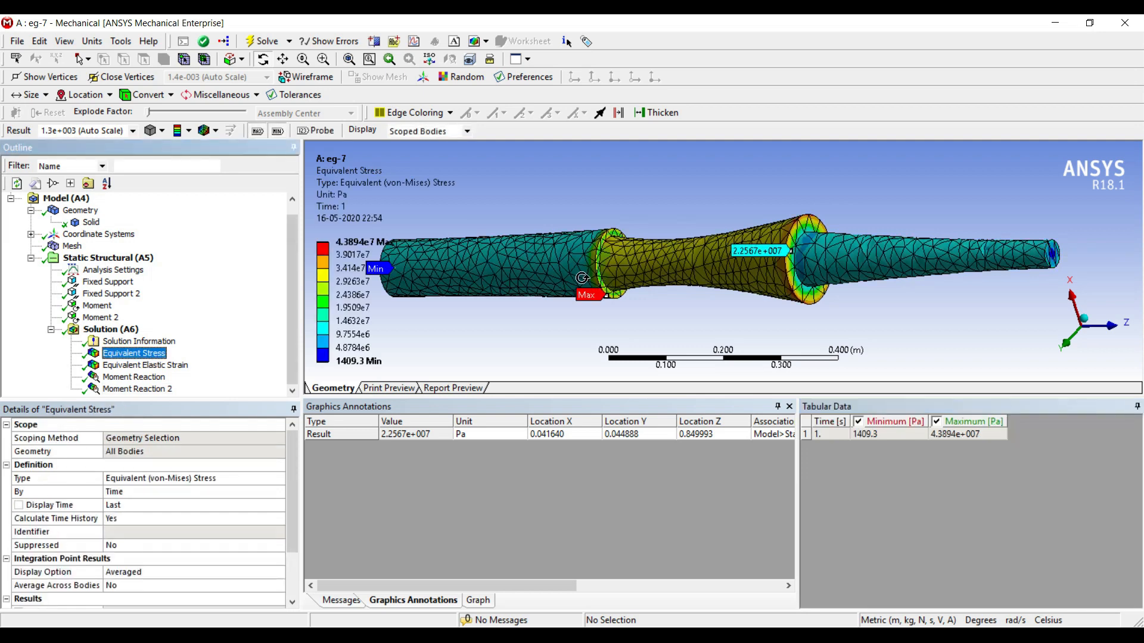
mouse_move(691, 290)
left_mouse_down()
mouse_move(753, 288)
mouse_move(672, 282)
left_mouse_up()
scroll(707, 286, "down", 2)
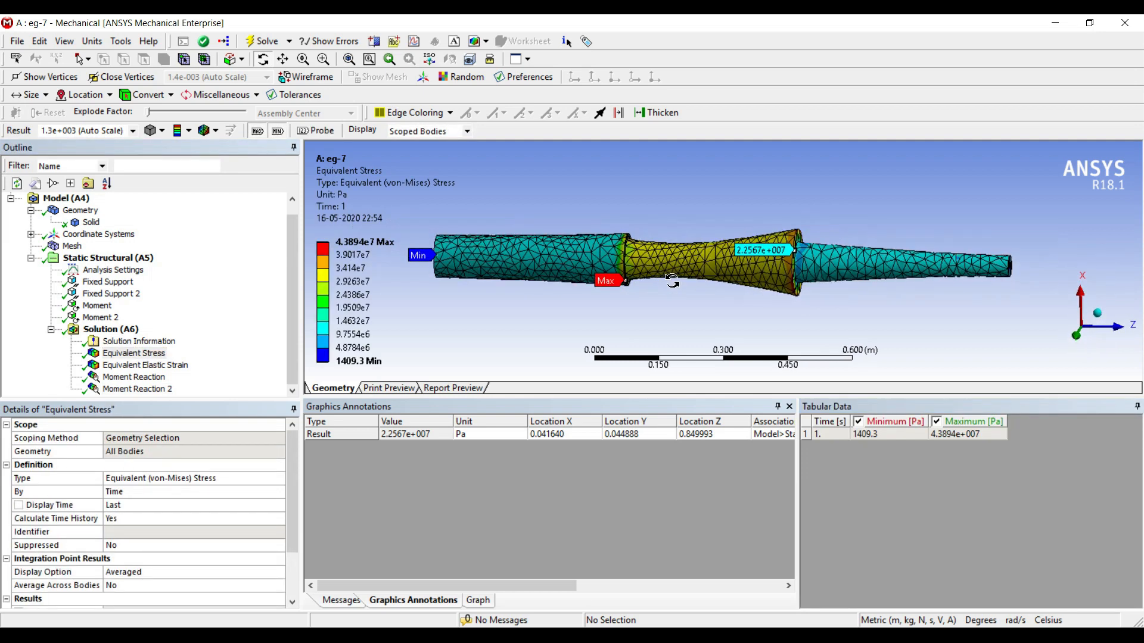